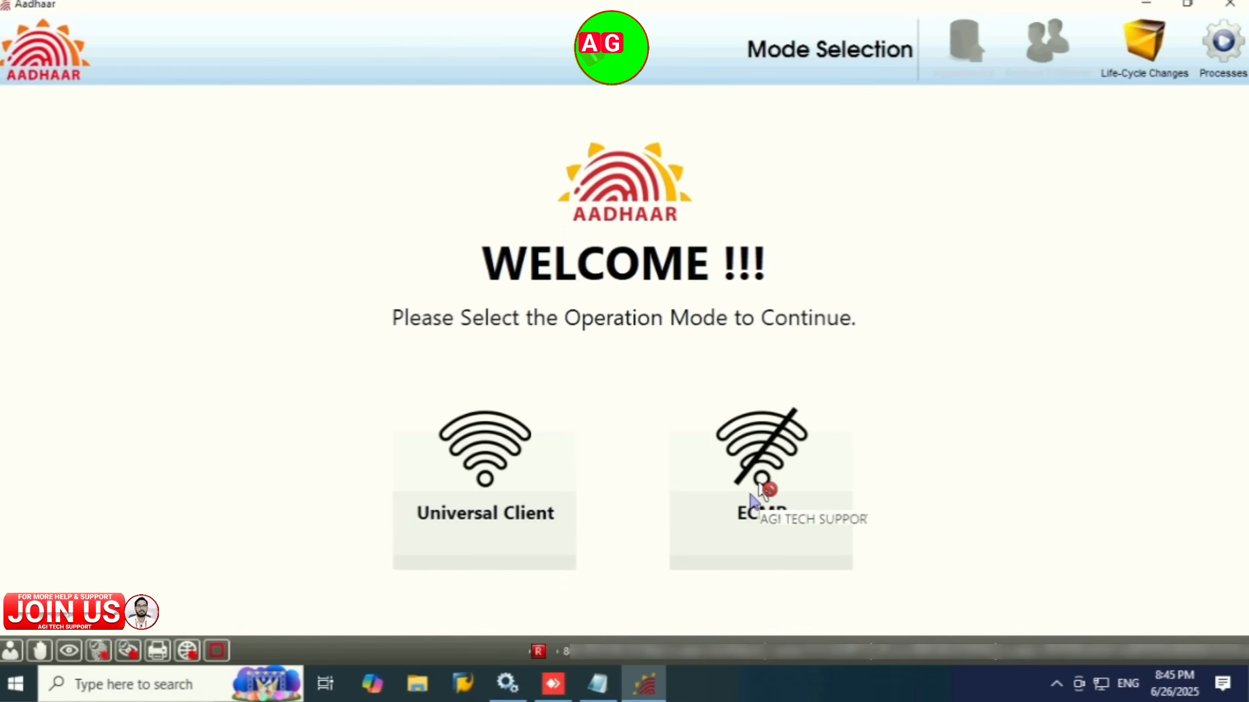
Step: Log in to ECMP mode as the operator using the resume password (OTP)
click(763, 481)
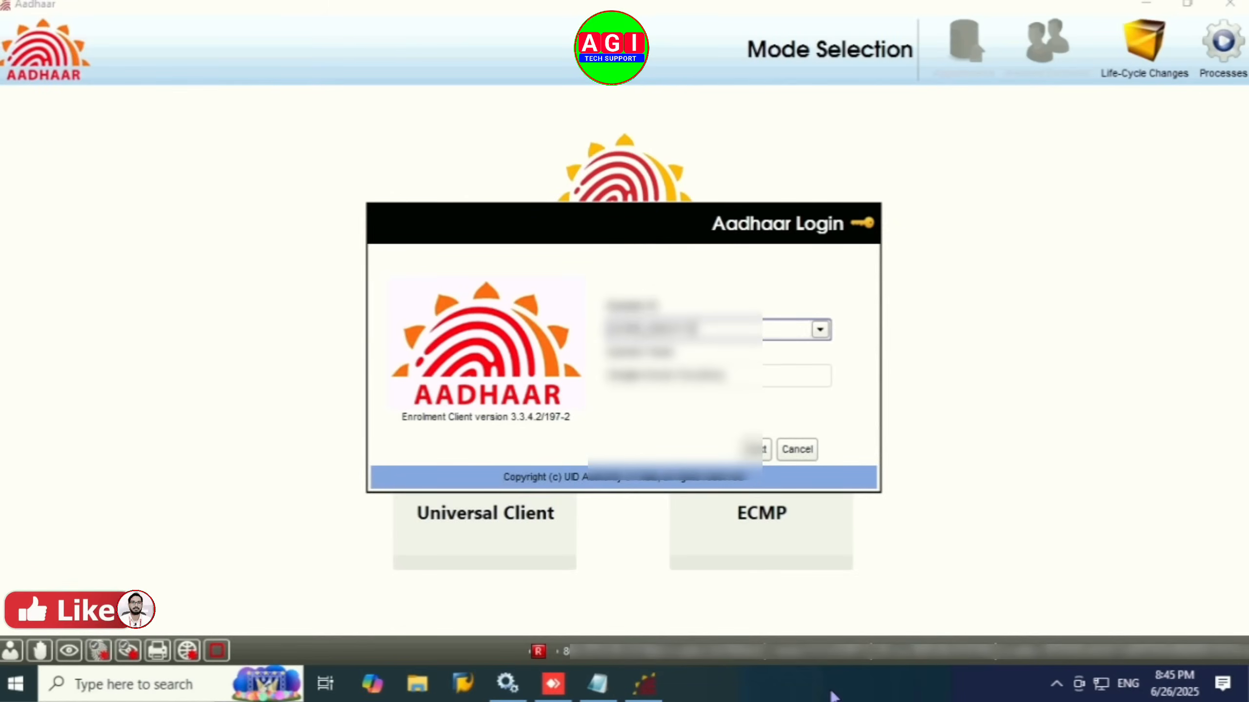
key(Return)
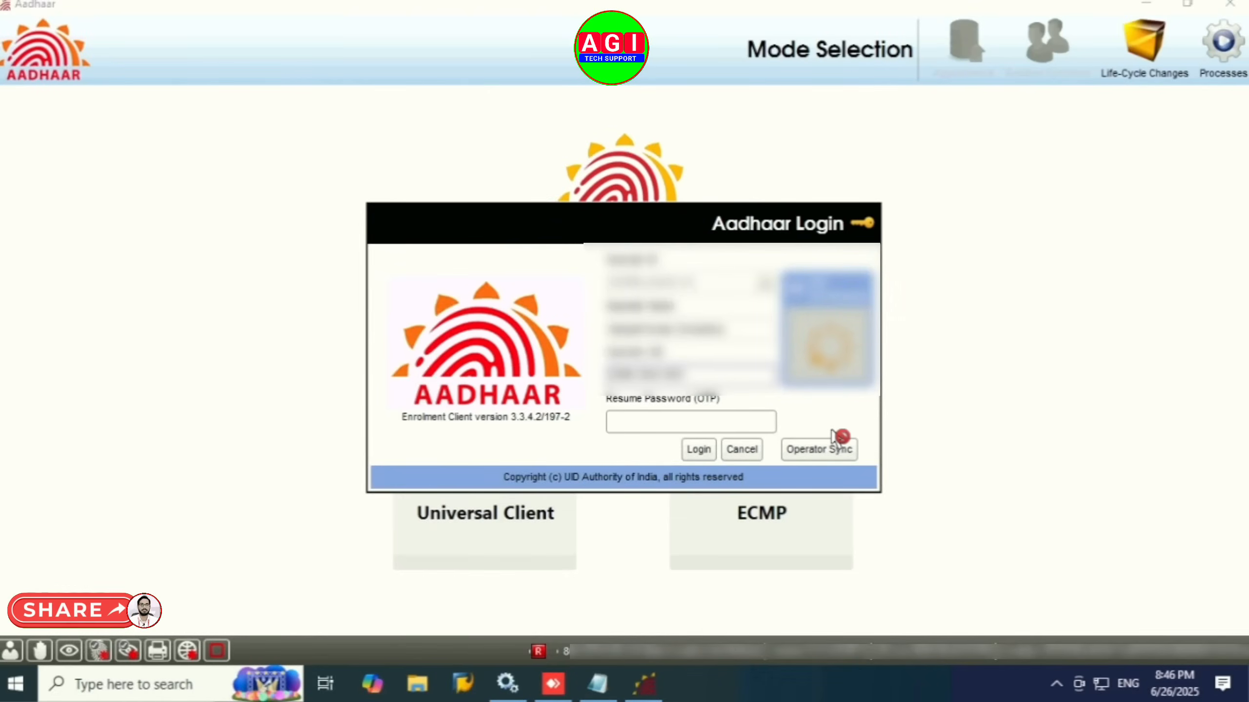
click(709, 423)
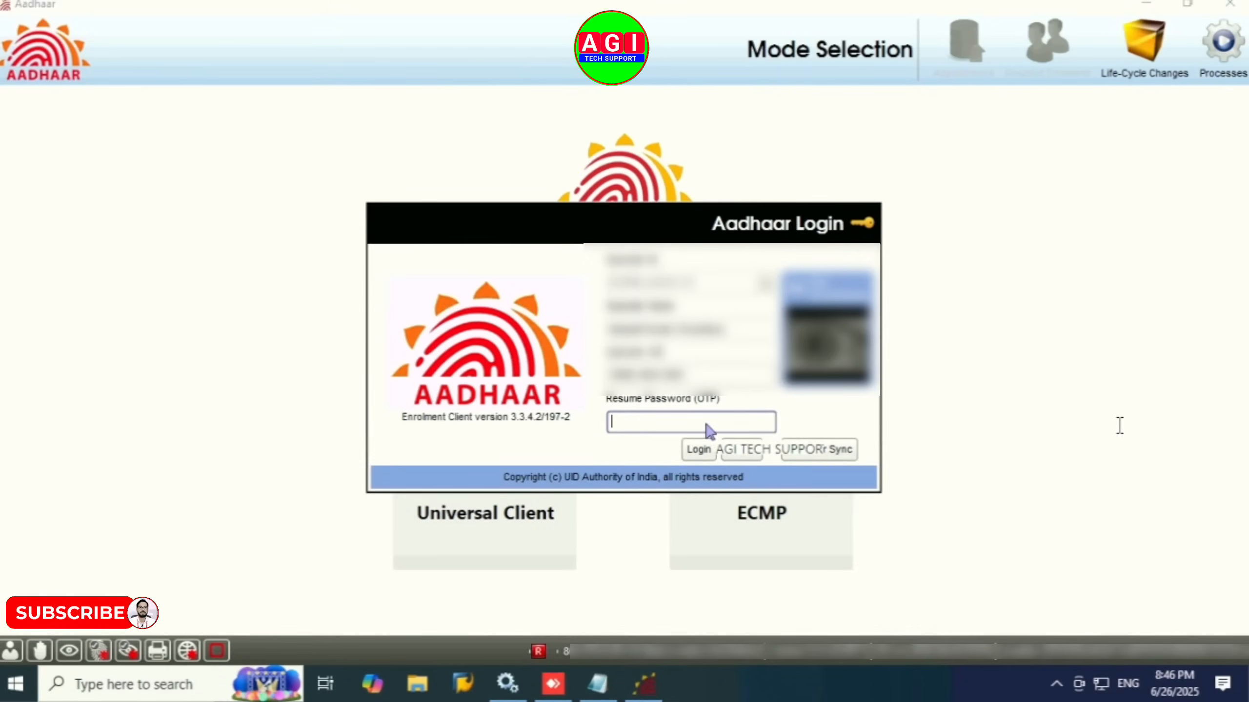
text(******)
key(Return)
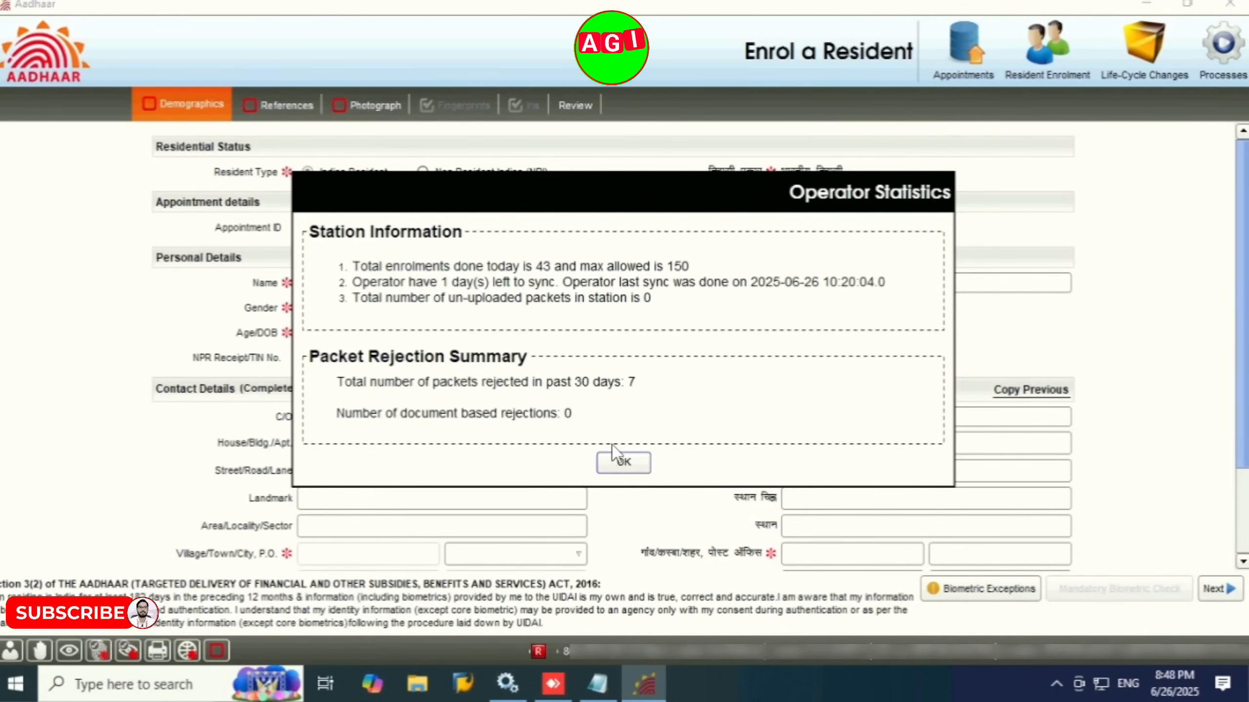
Step: Dismiss Operator Statistics, view Enrollment Details, then open a new Enrol a Resident form
click(614, 465)
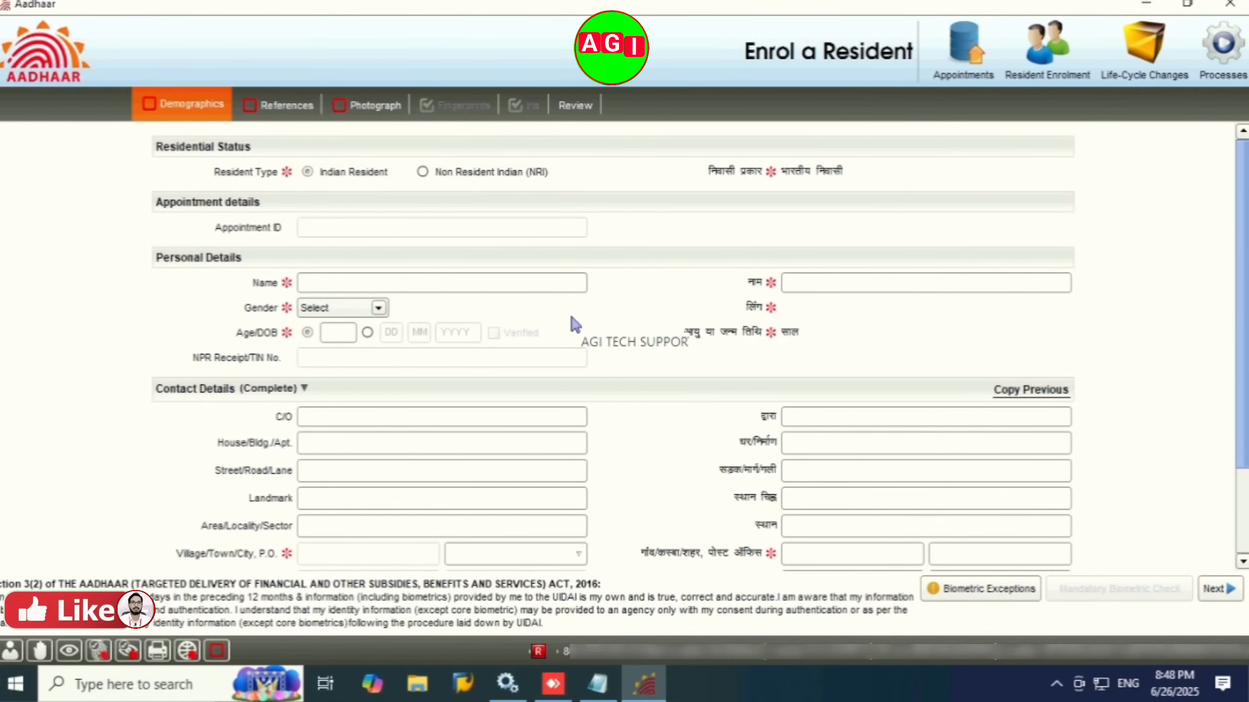
click(1225, 76)
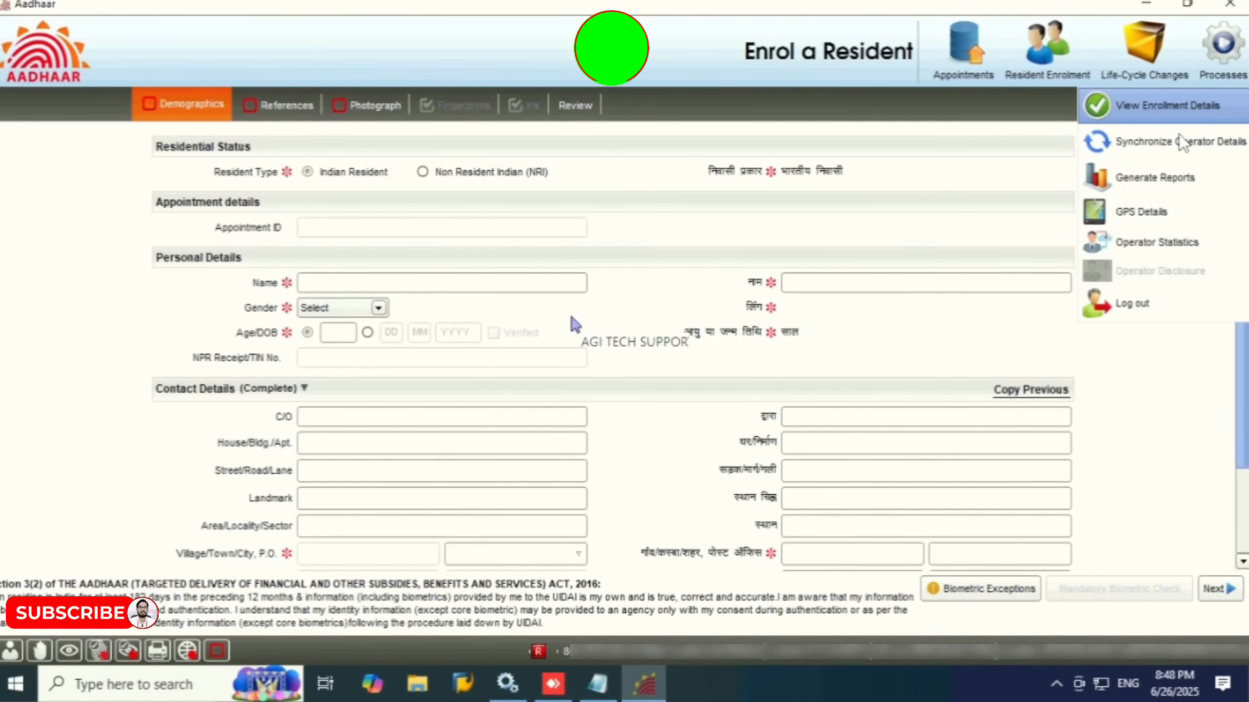
click(1147, 104)
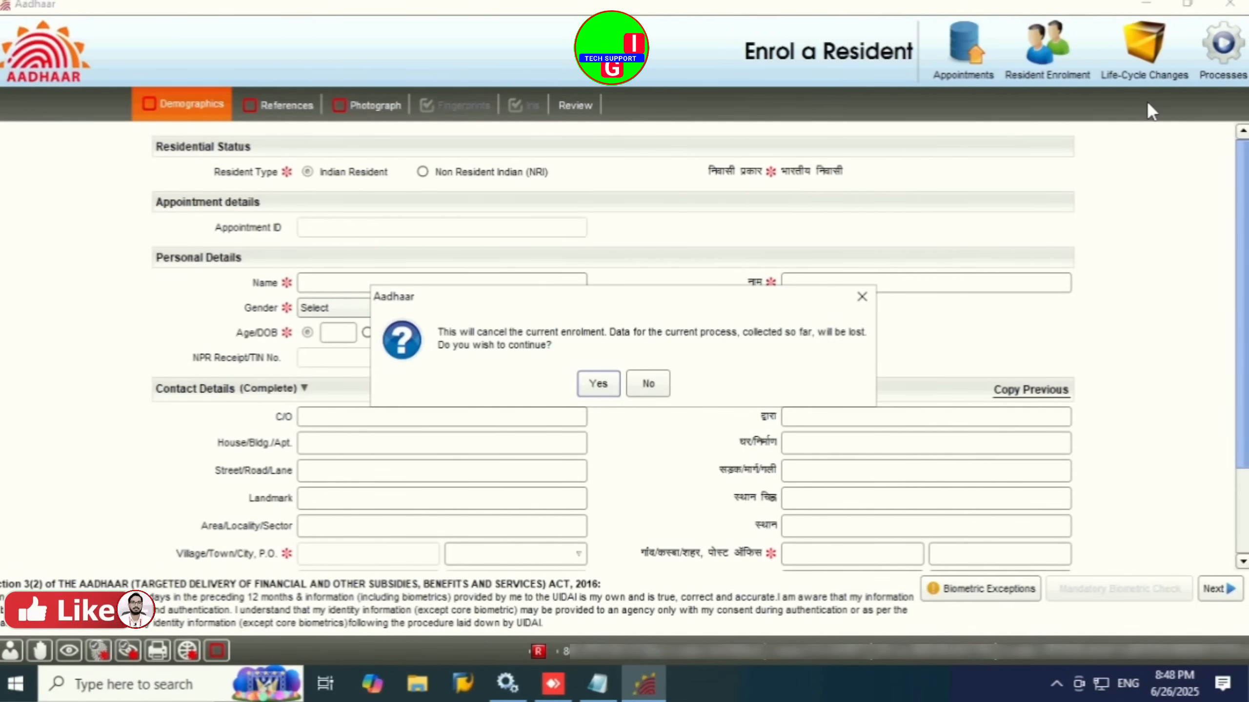
click(600, 382)
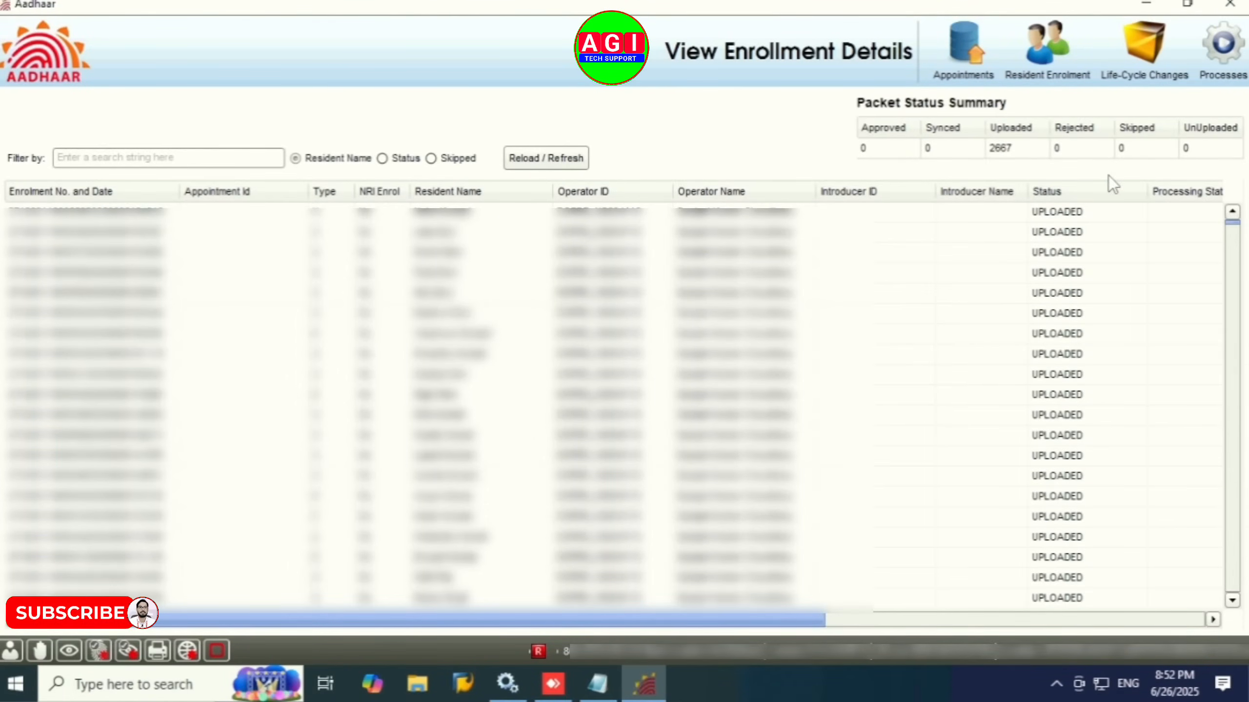
click(1053, 79)
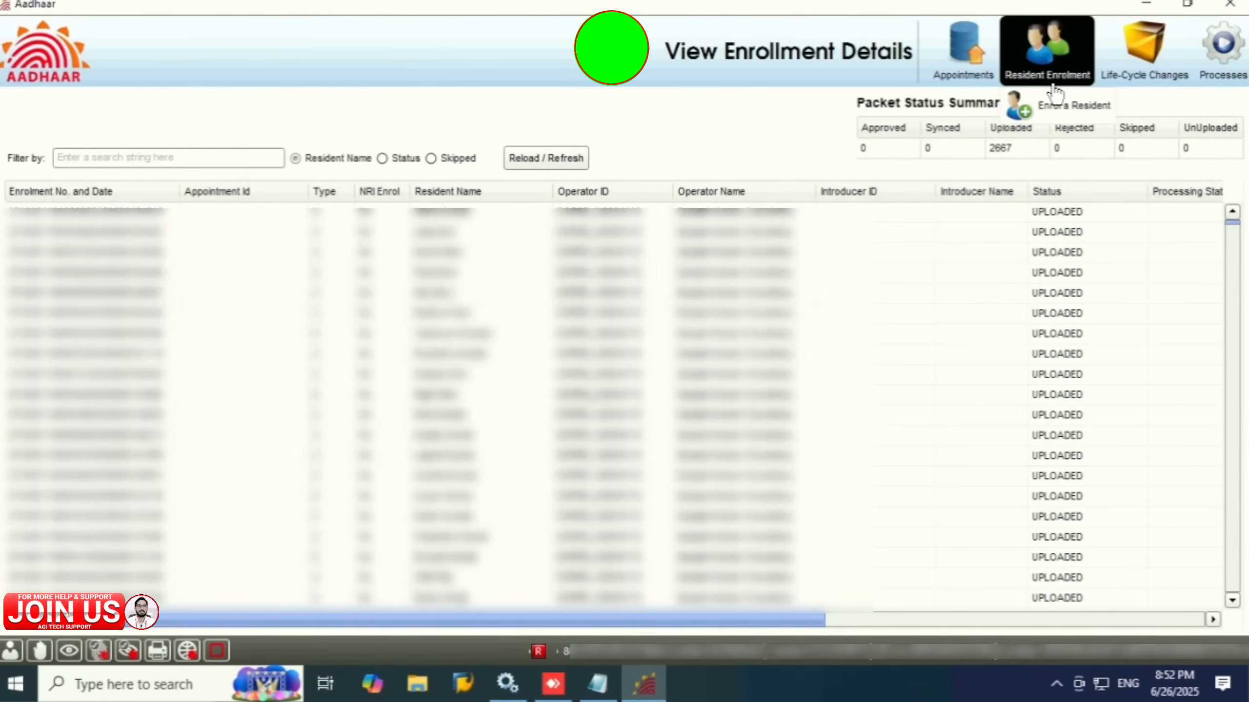
click(1055, 104)
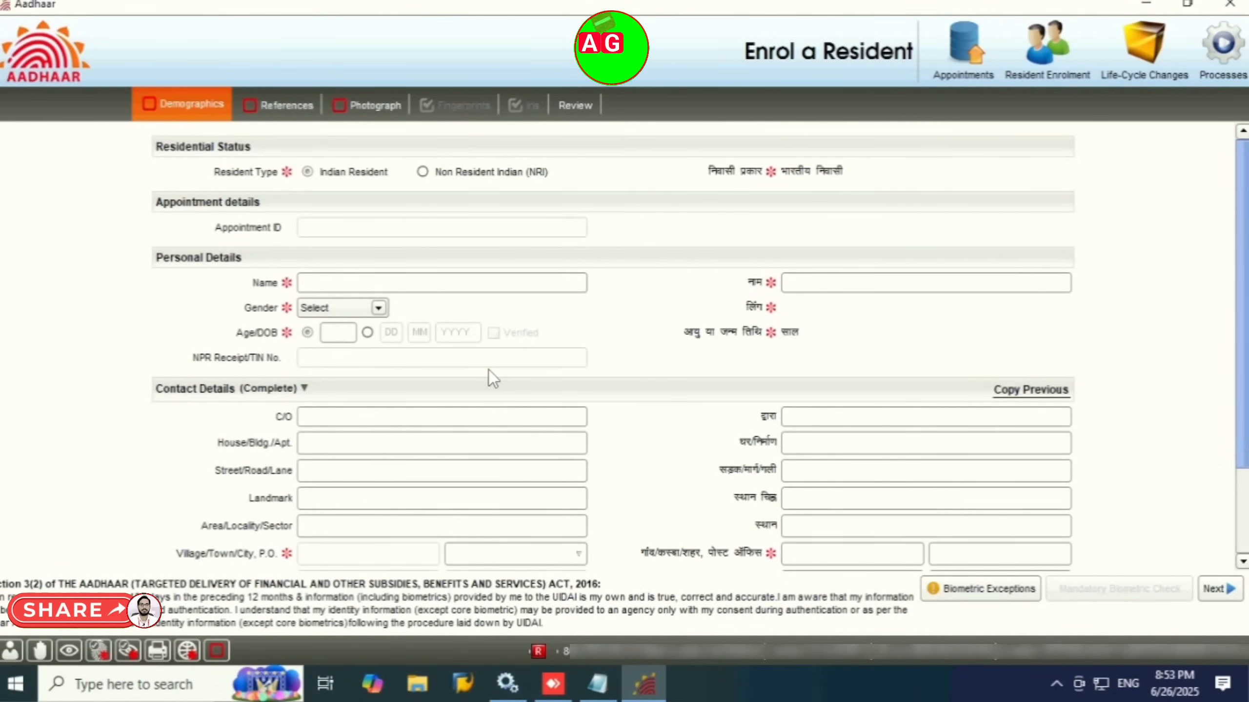
Step: Enter the resident's name, accepting the suggested spelling
click(820, 284)
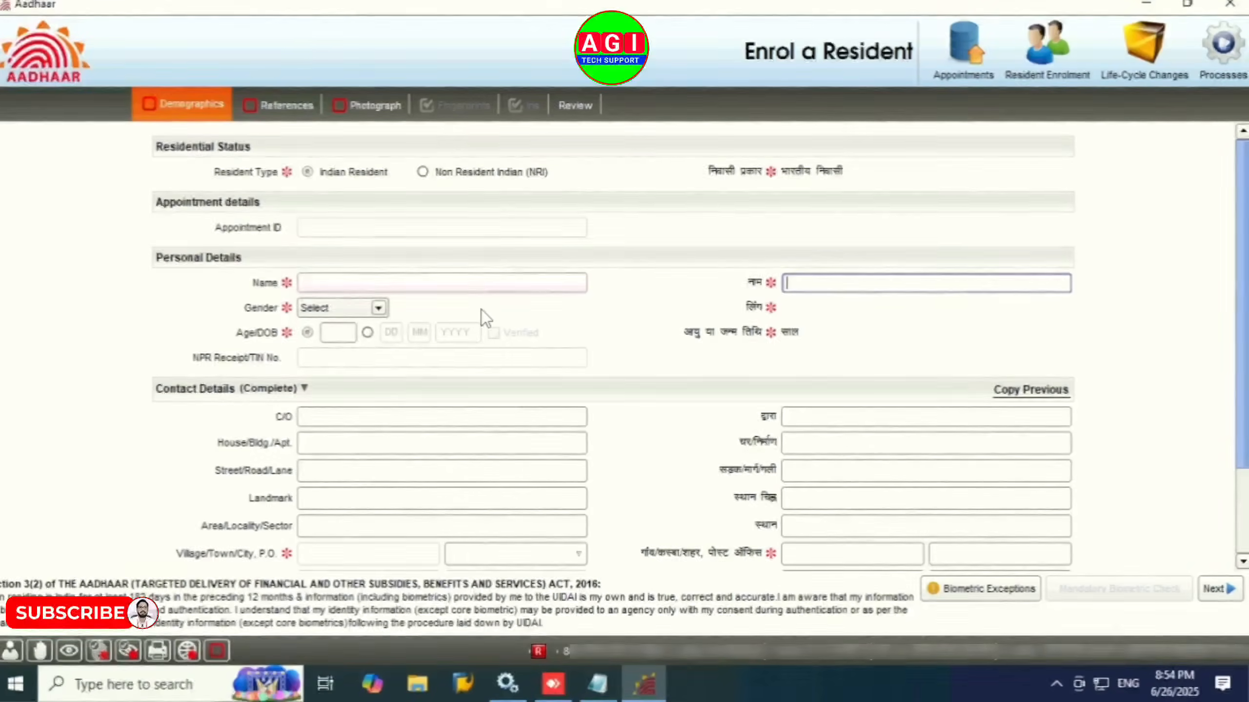
click(456, 284)
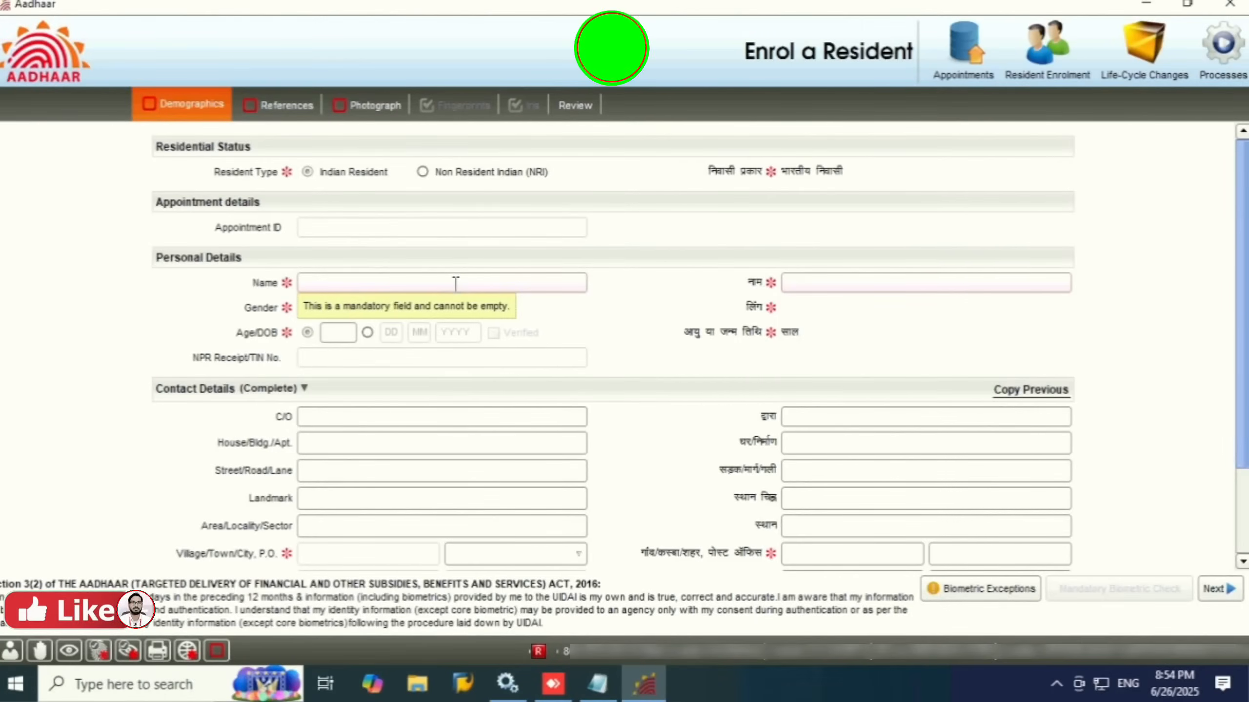
text(Nit)
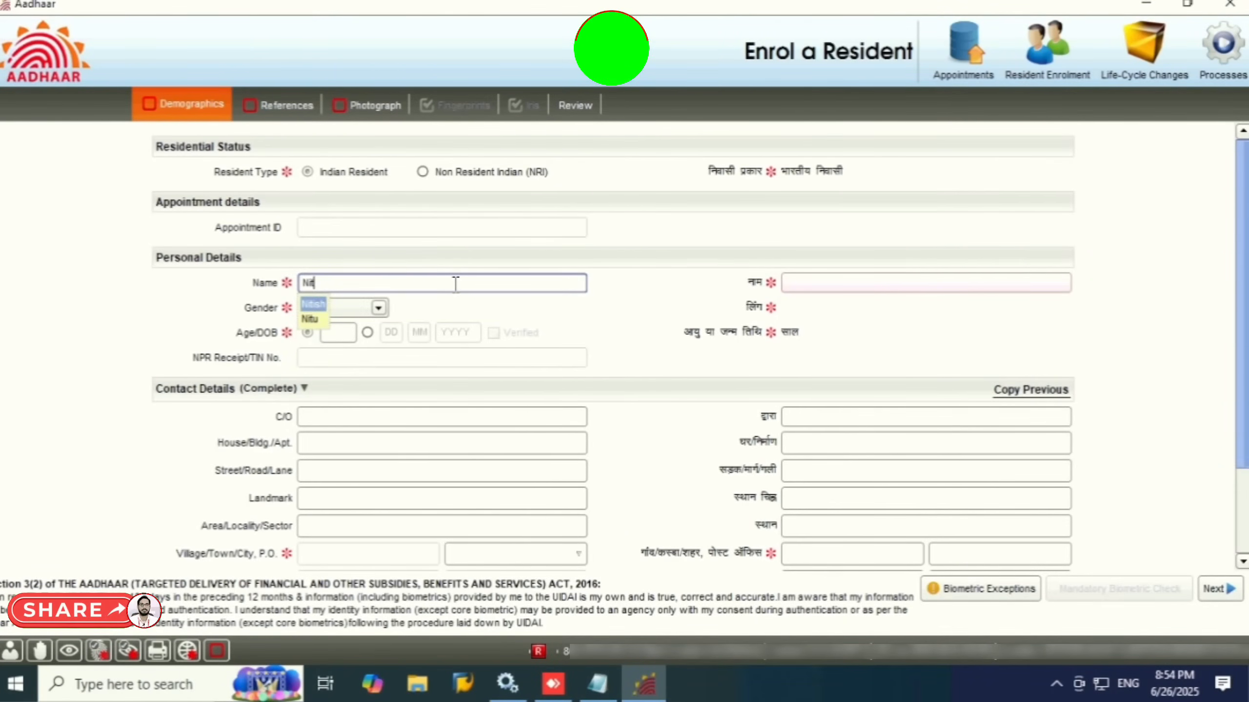
text(ish)
key(Tab)
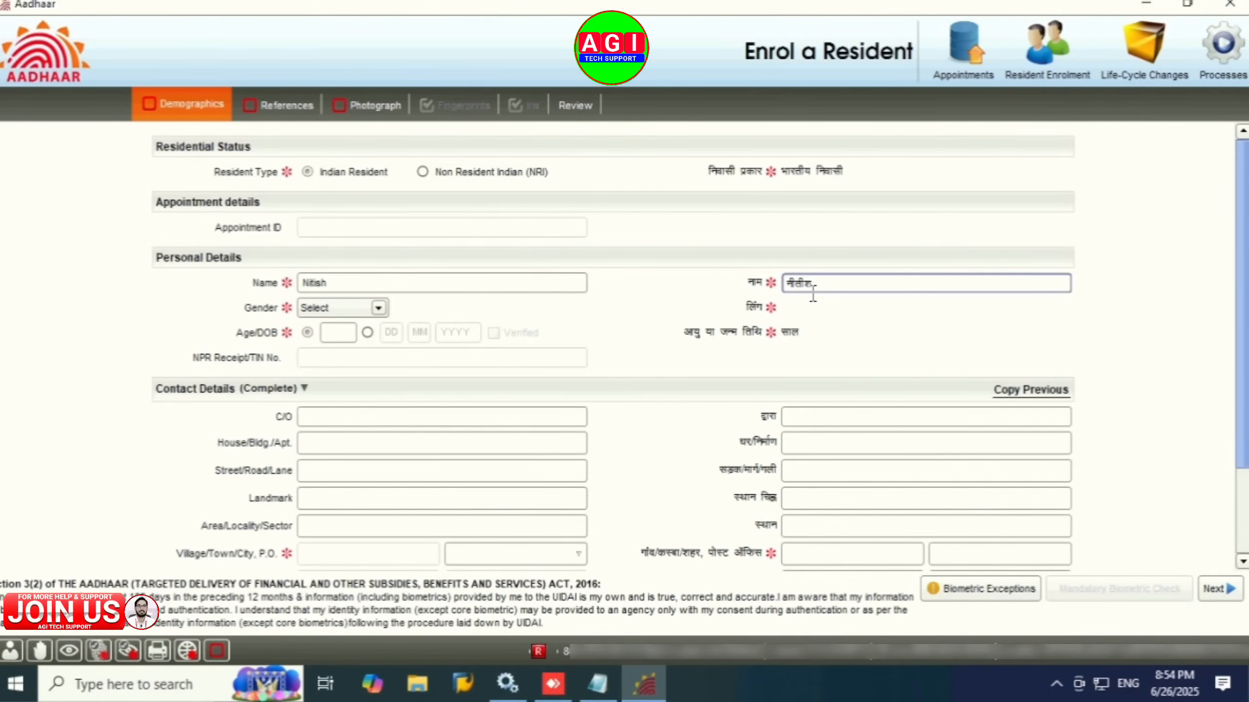
key(Tab)
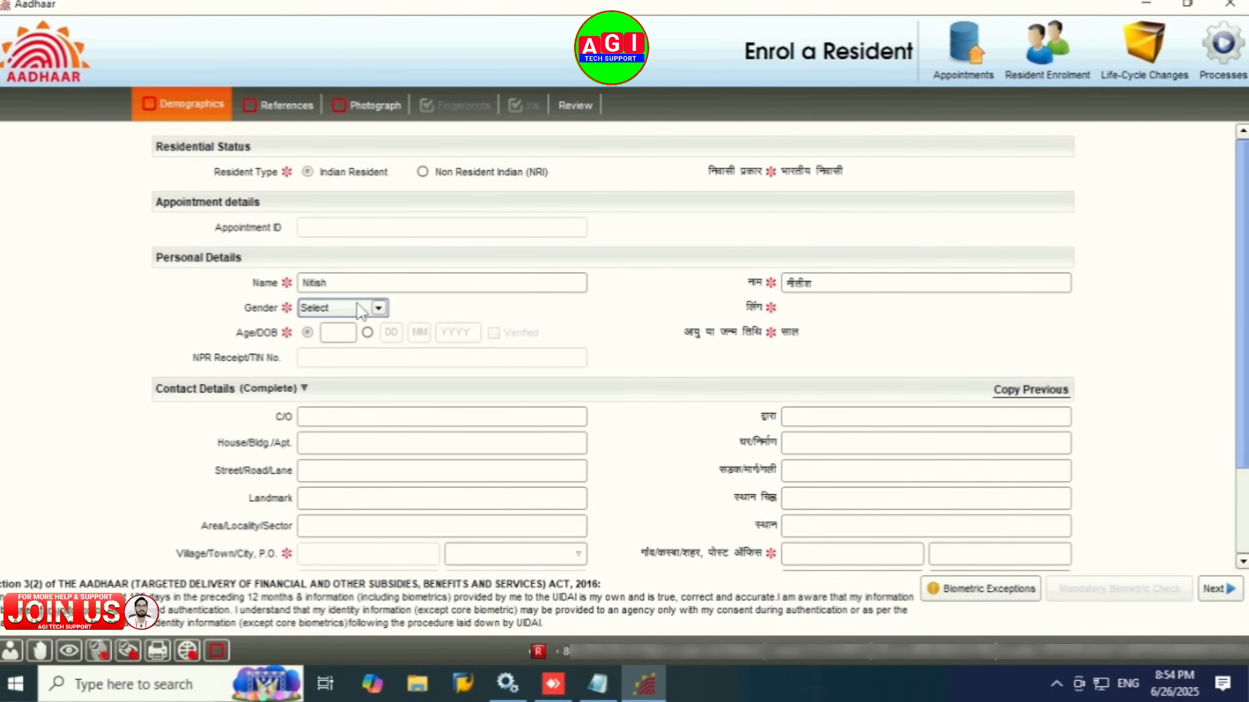
Step: Set gender to Male and exact date of birth to 01/01/2001
click(358, 309)
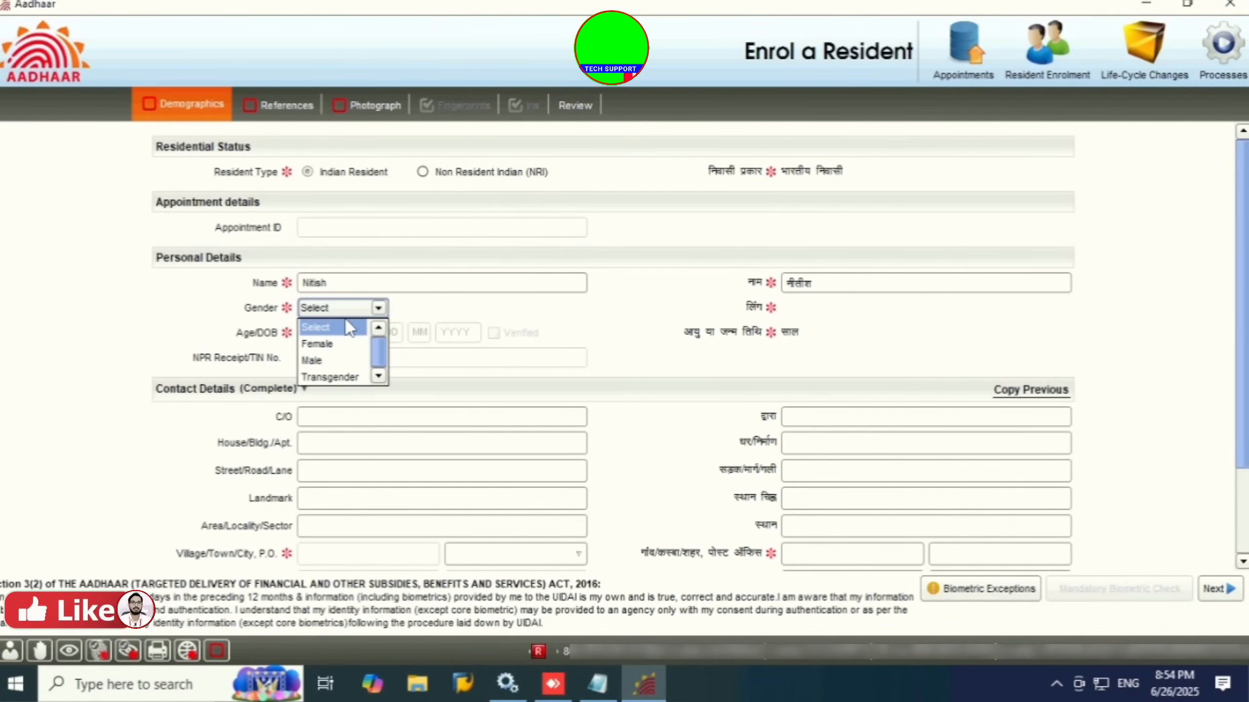
click(319, 362)
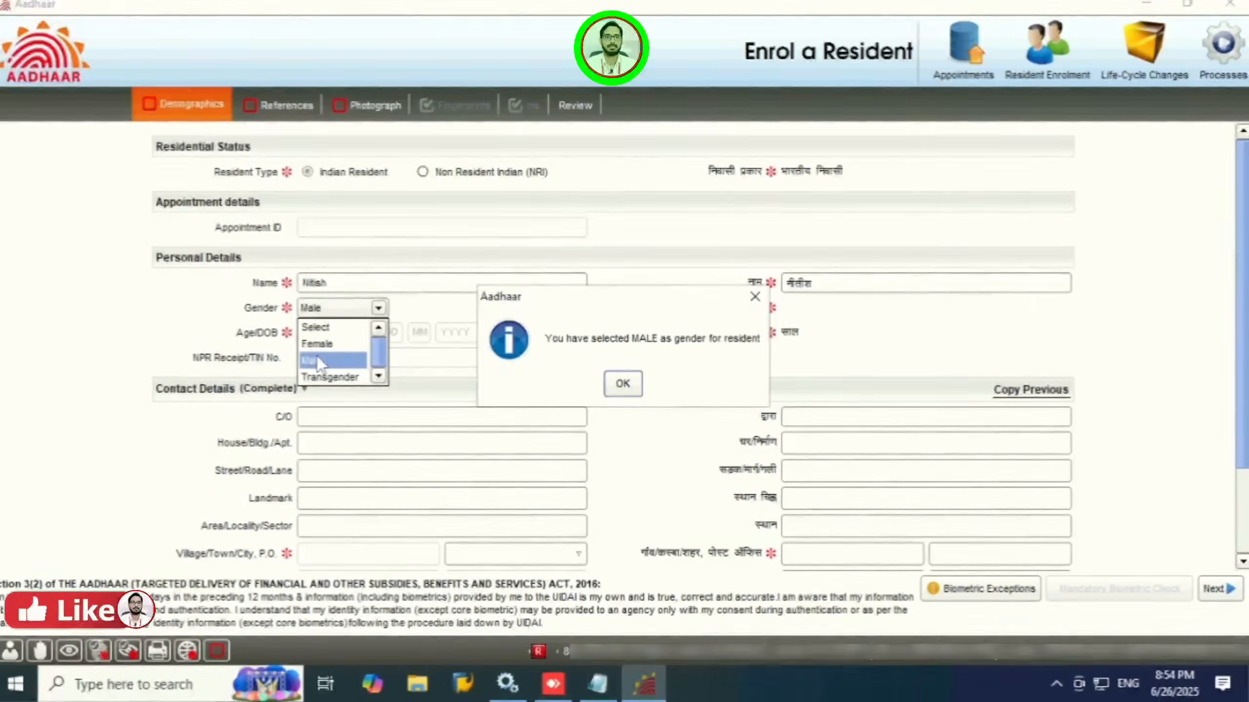
click(612, 385)
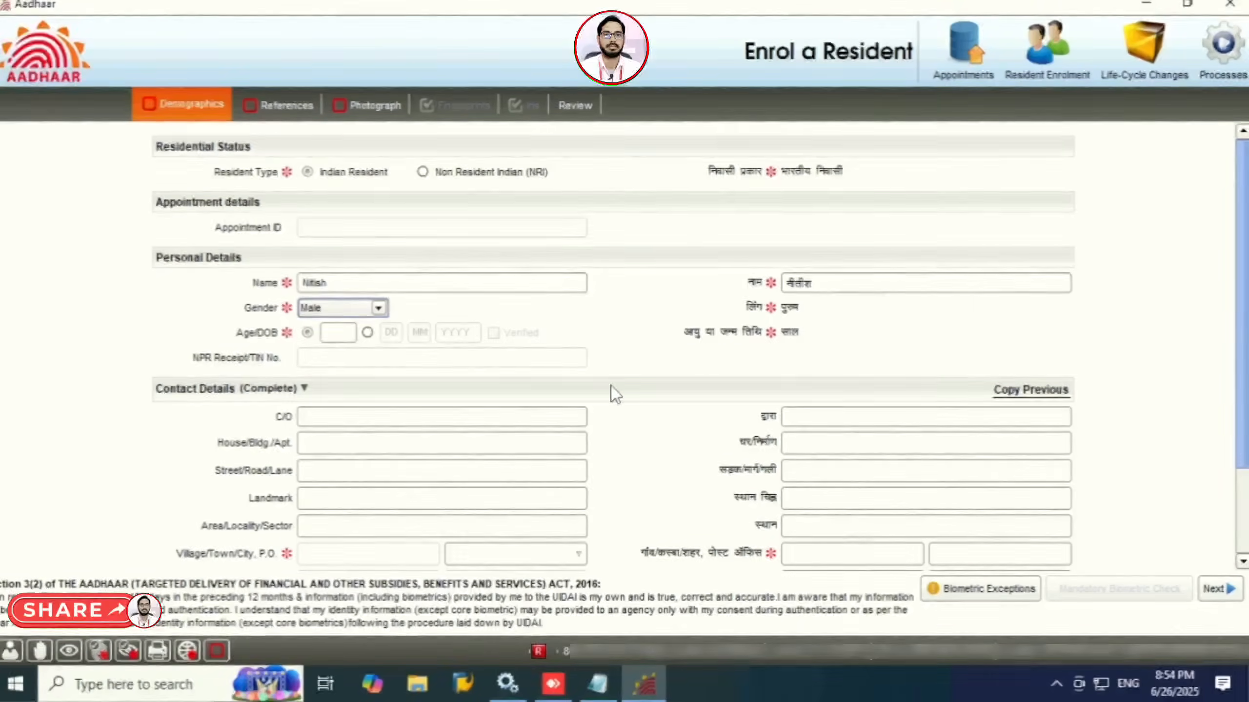
click(367, 333)
click(387, 333)
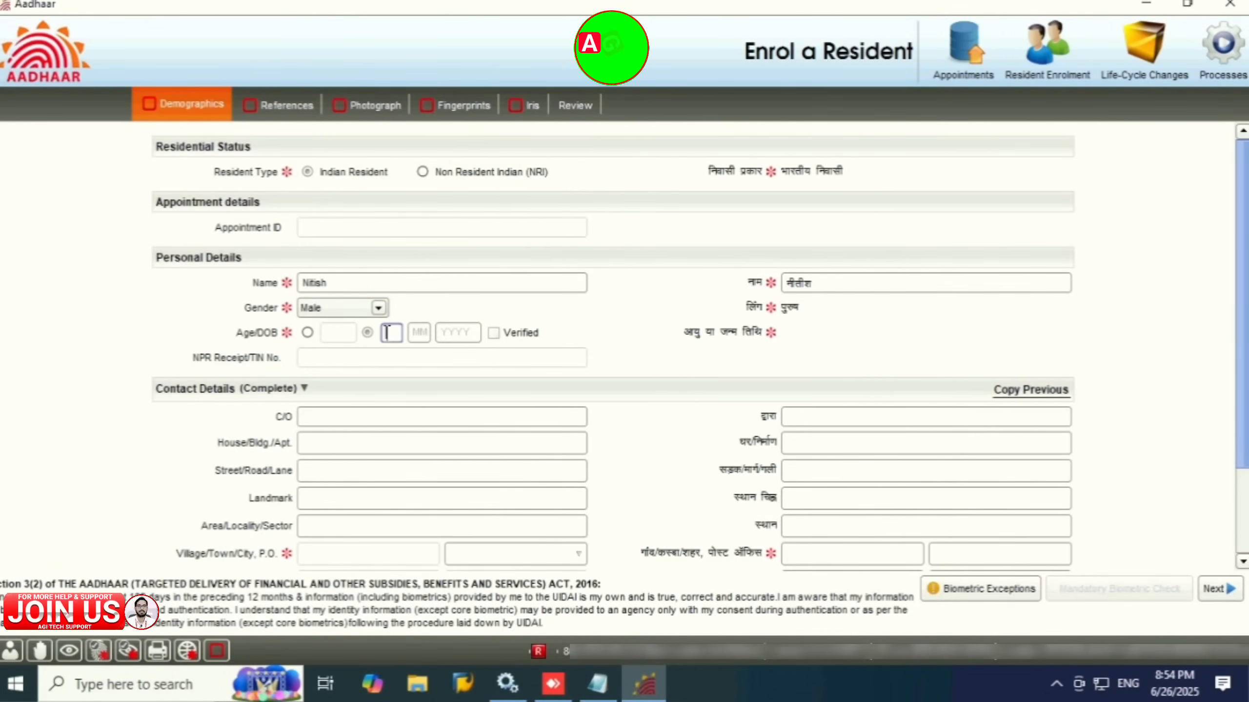
text(010120)
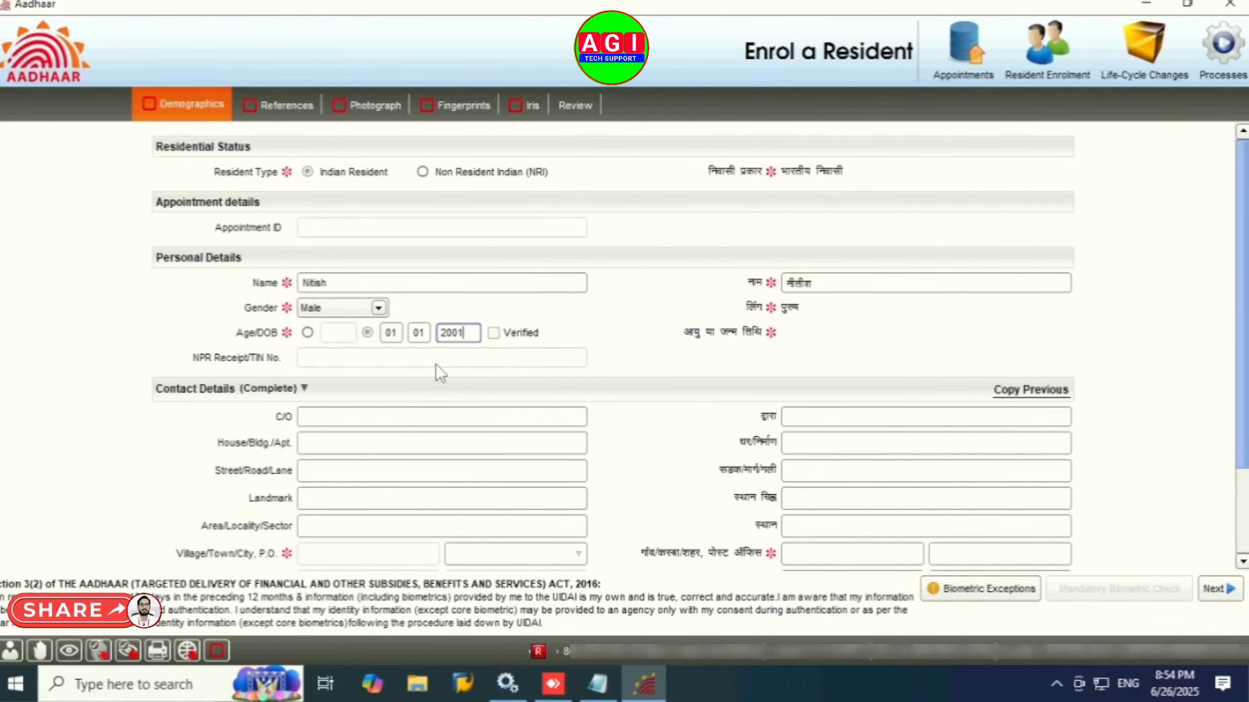
key(Tab)
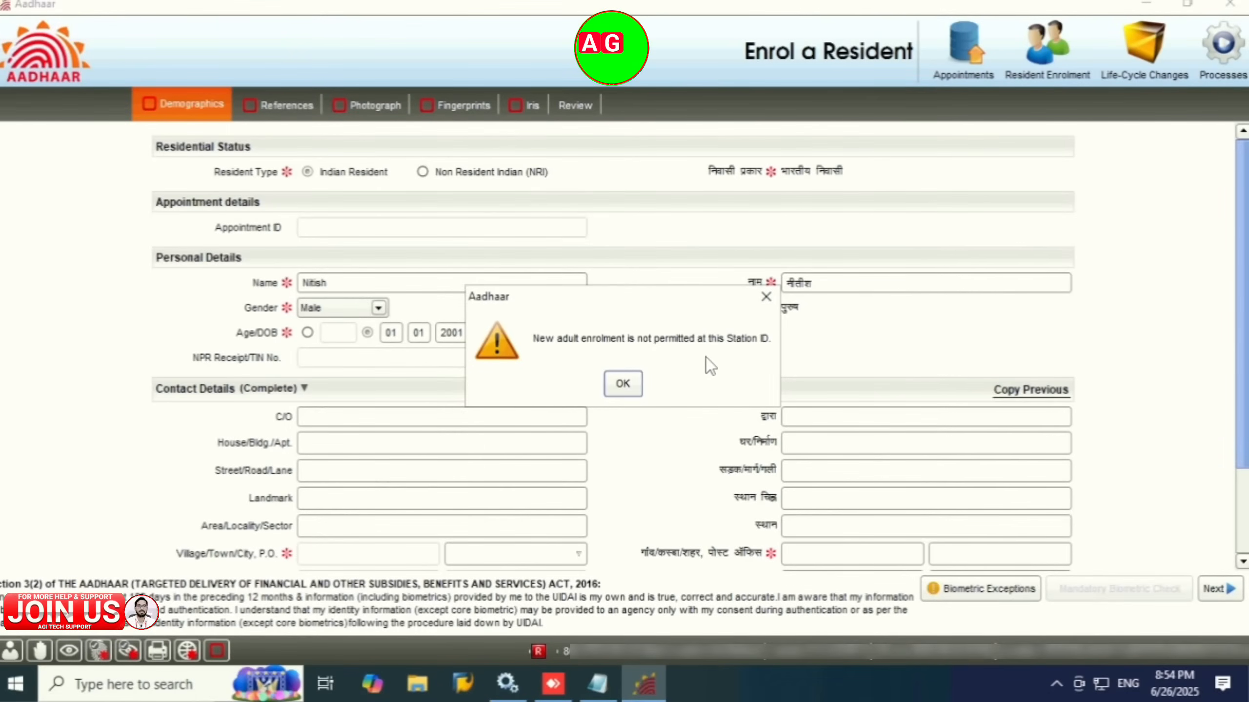
Step: Change the birth year to 2010 and mark the date of birth as Verified
click(620, 387)
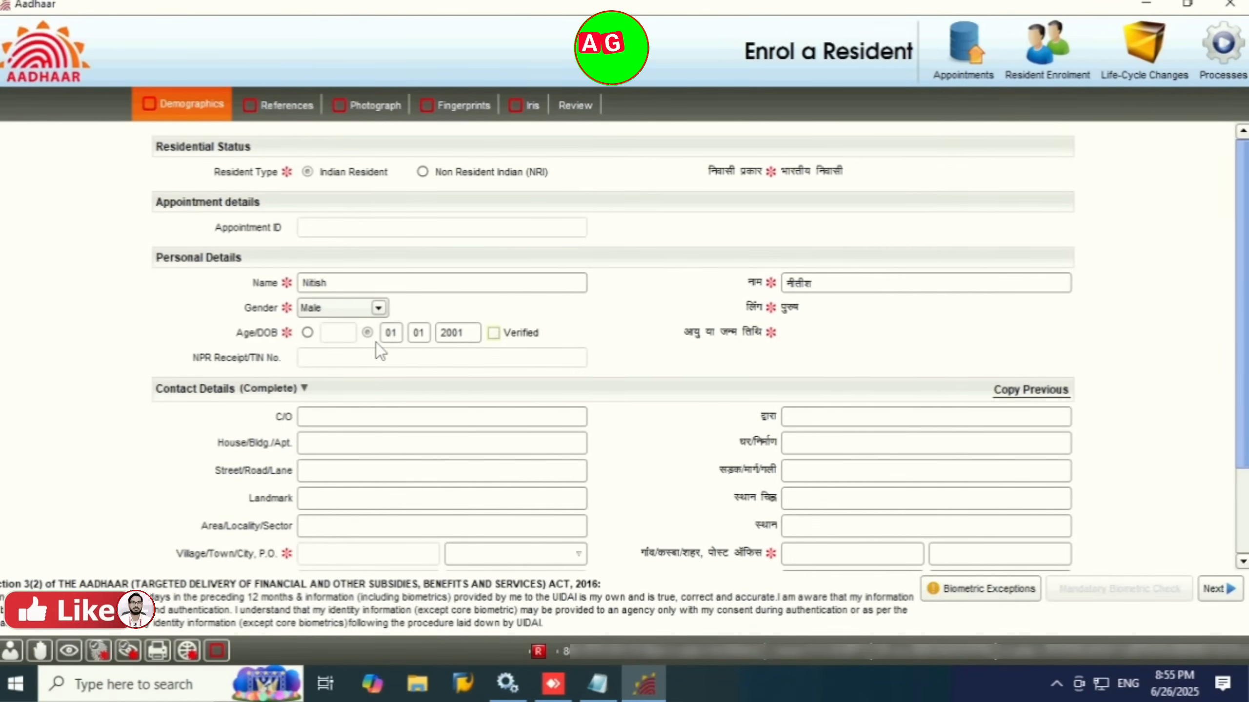
click(467, 336)
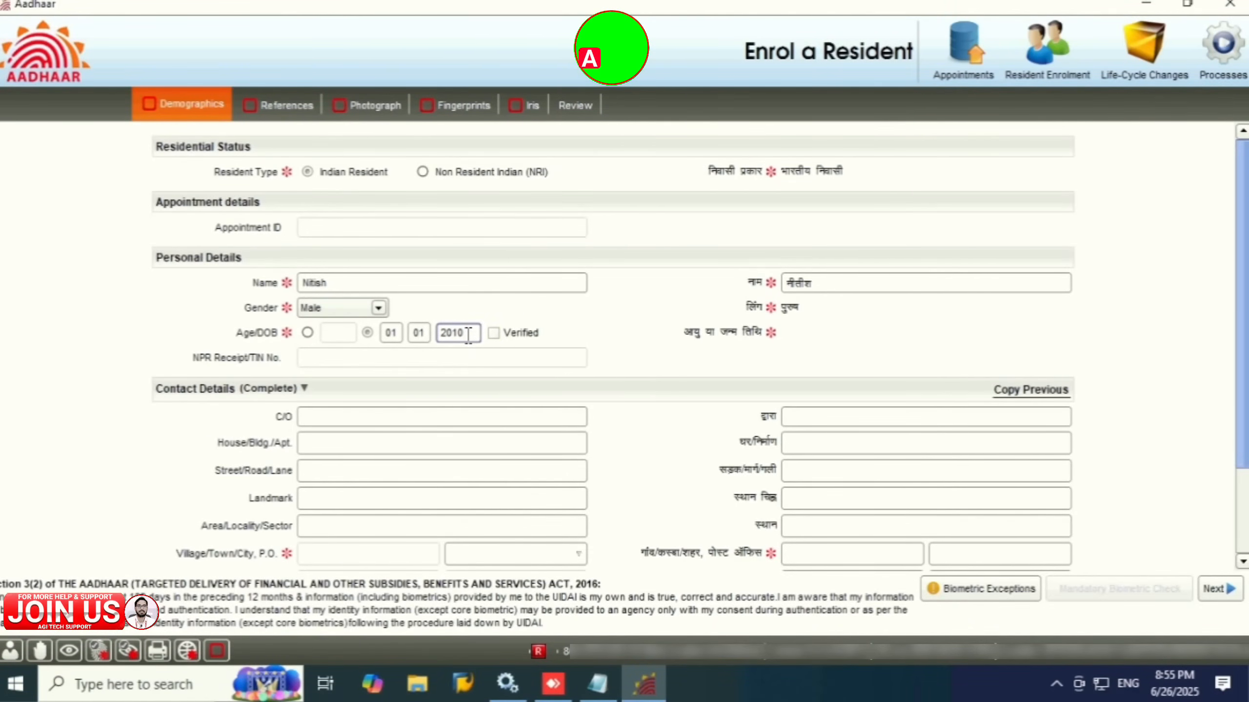
key(Tab)
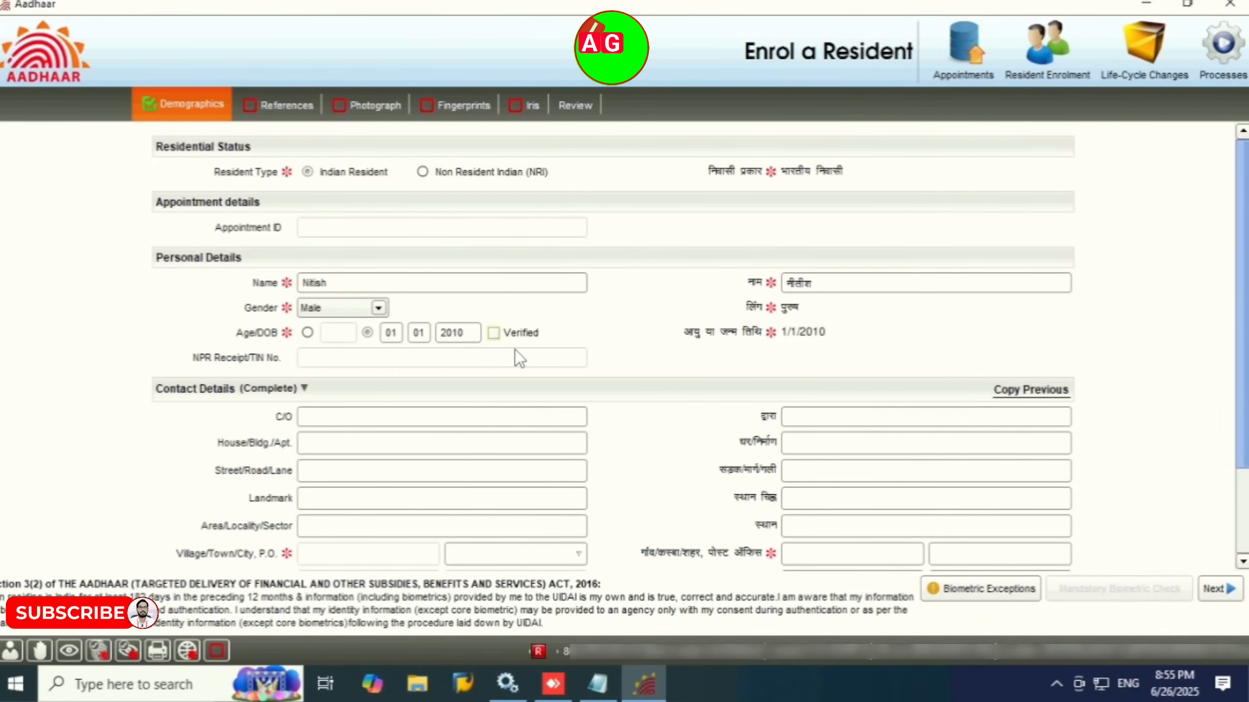
click(497, 336)
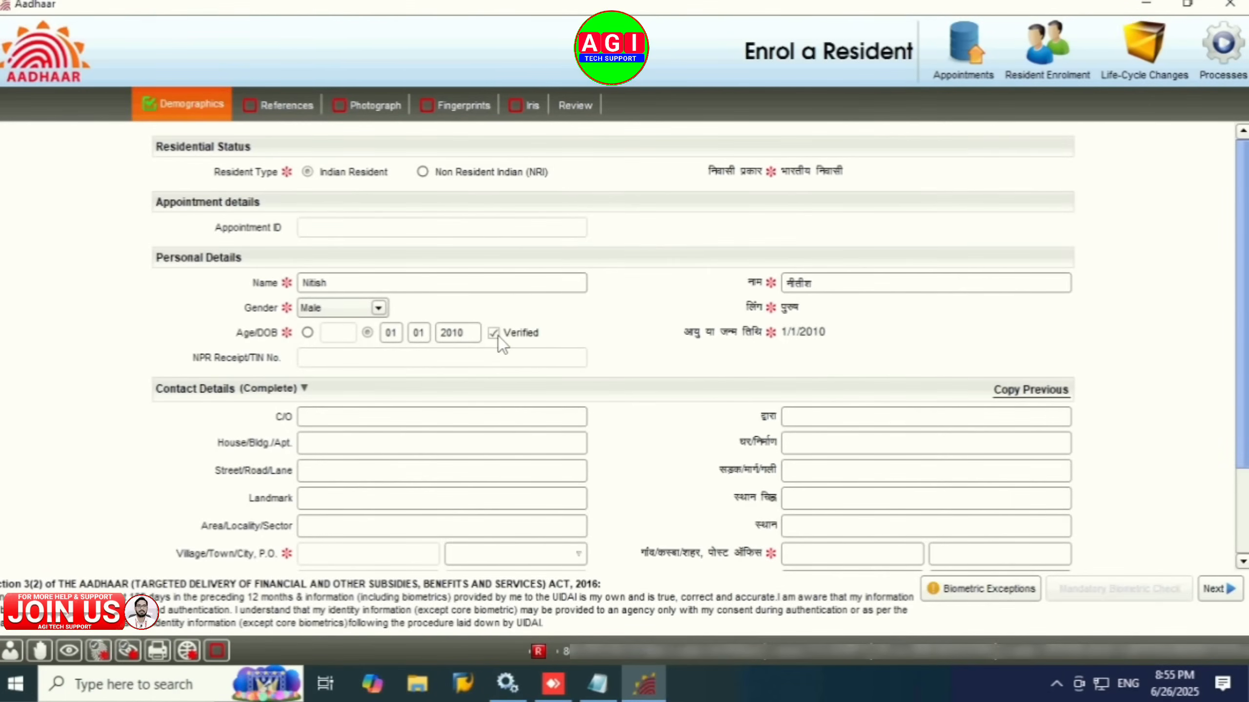
scroll(494, 413, down, 5)
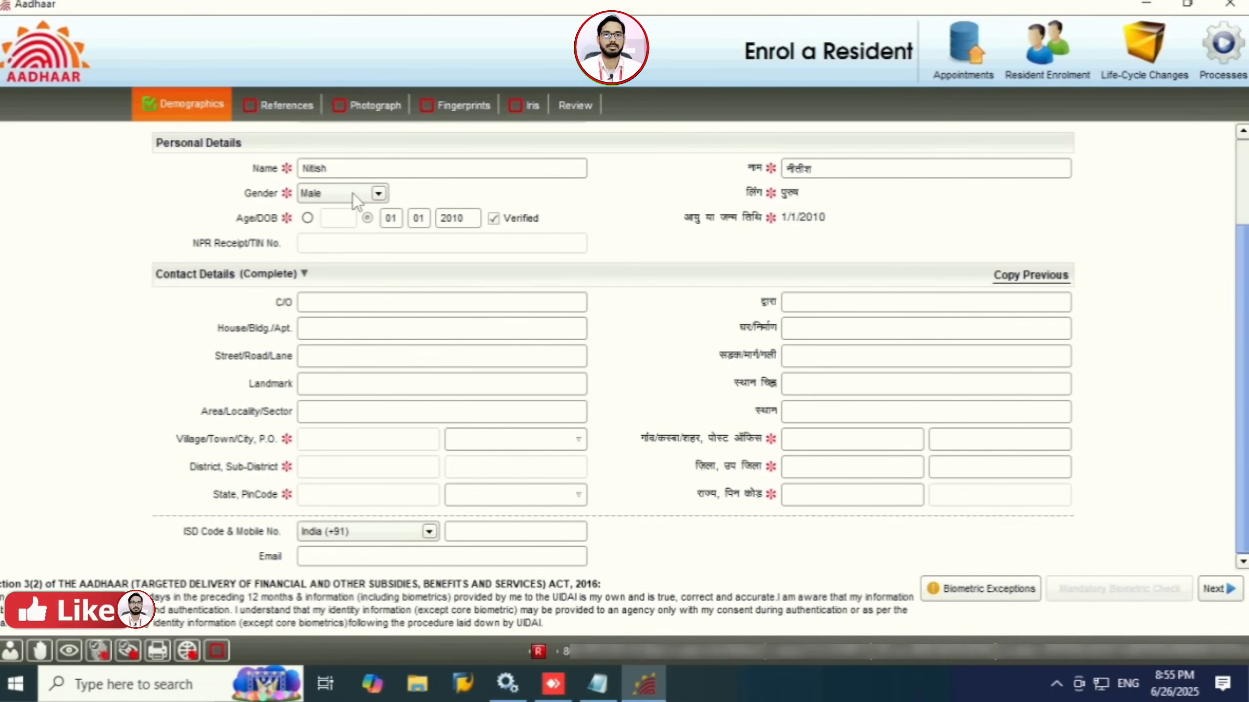
Step: On References, choose Birth Certificate as DOB proof and 'Head of Family shall verify'
click(291, 112)
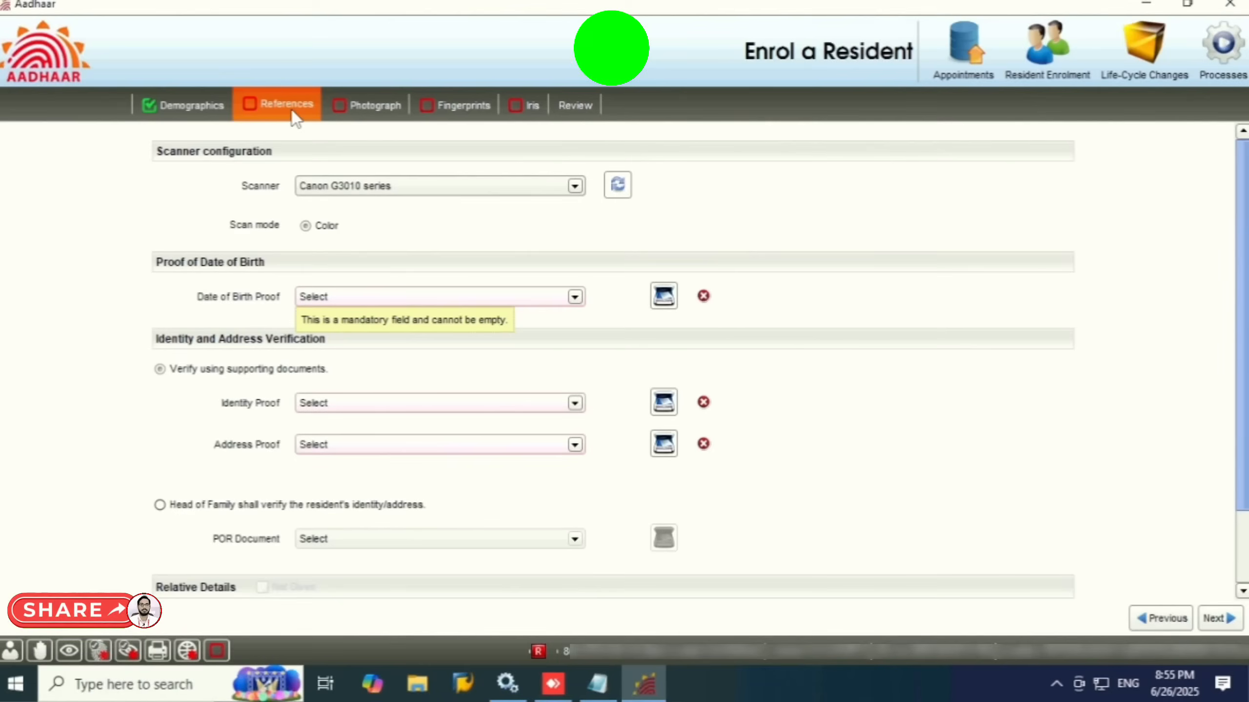
click(386, 300)
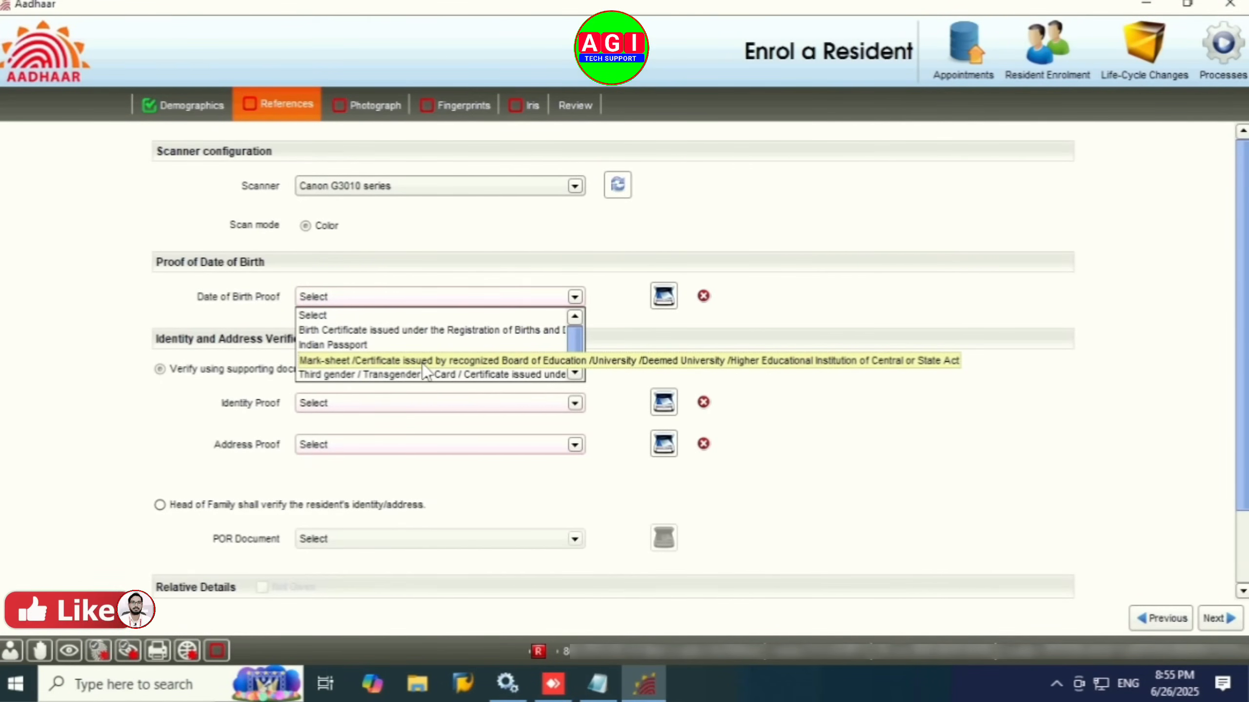
click(370, 331)
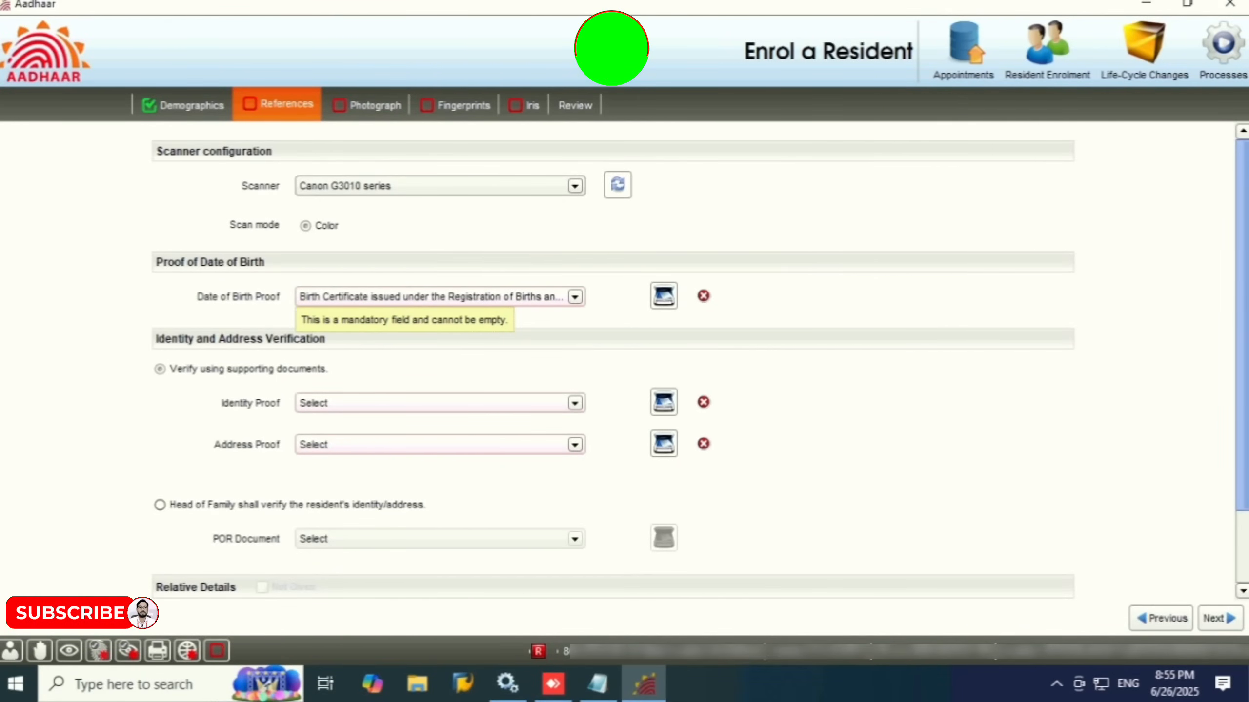
scroll(1247, 446, down, 3)
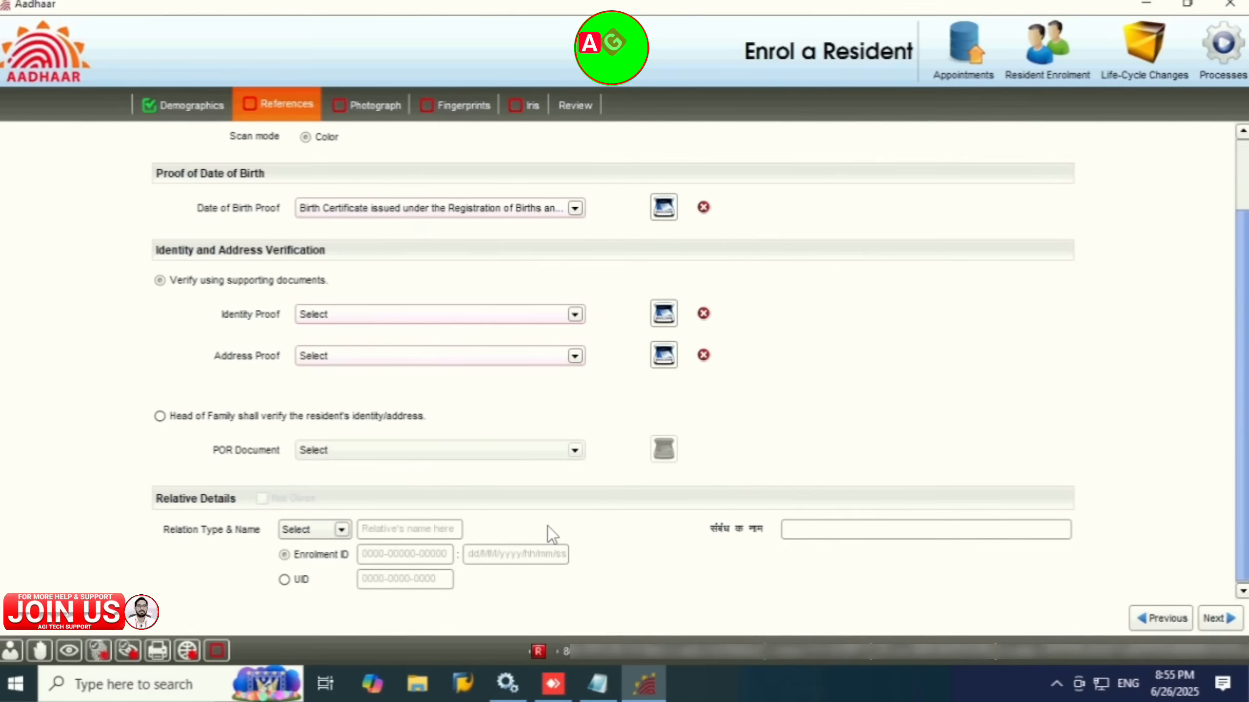
click(226, 418)
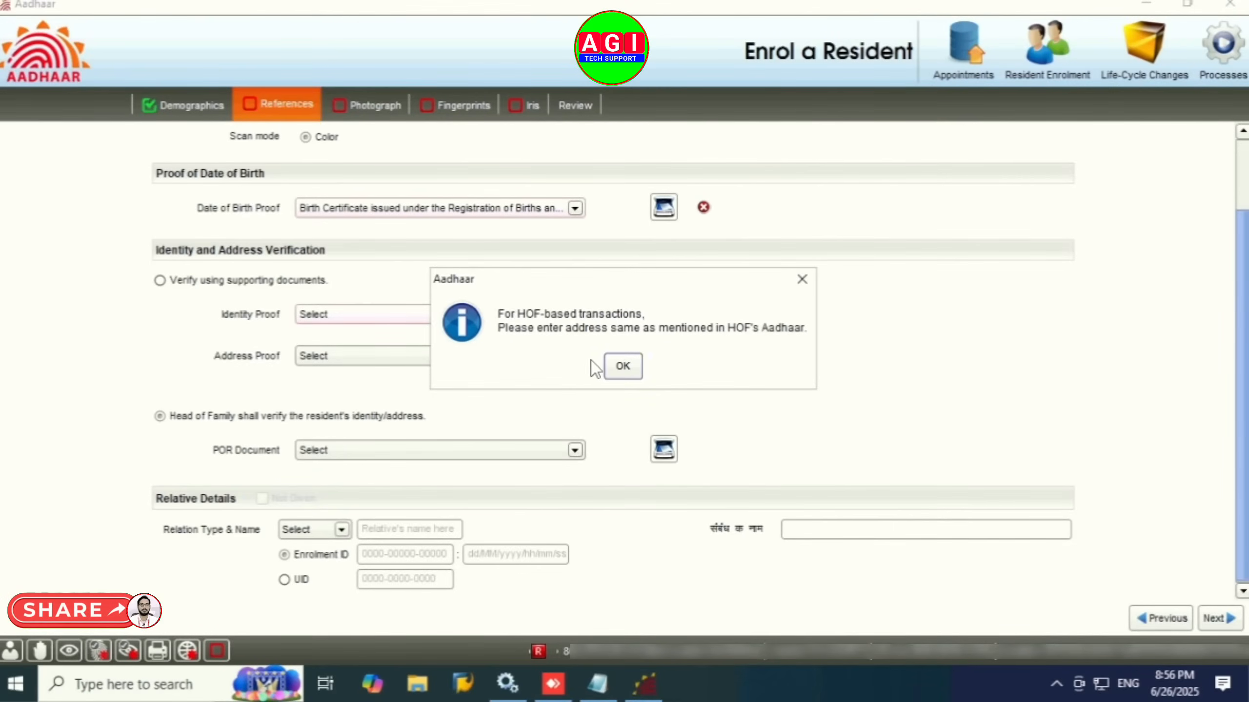
Step: Select MGNREGA/NREGS Job Card as the POR document after acknowledging the HOF notice
click(629, 369)
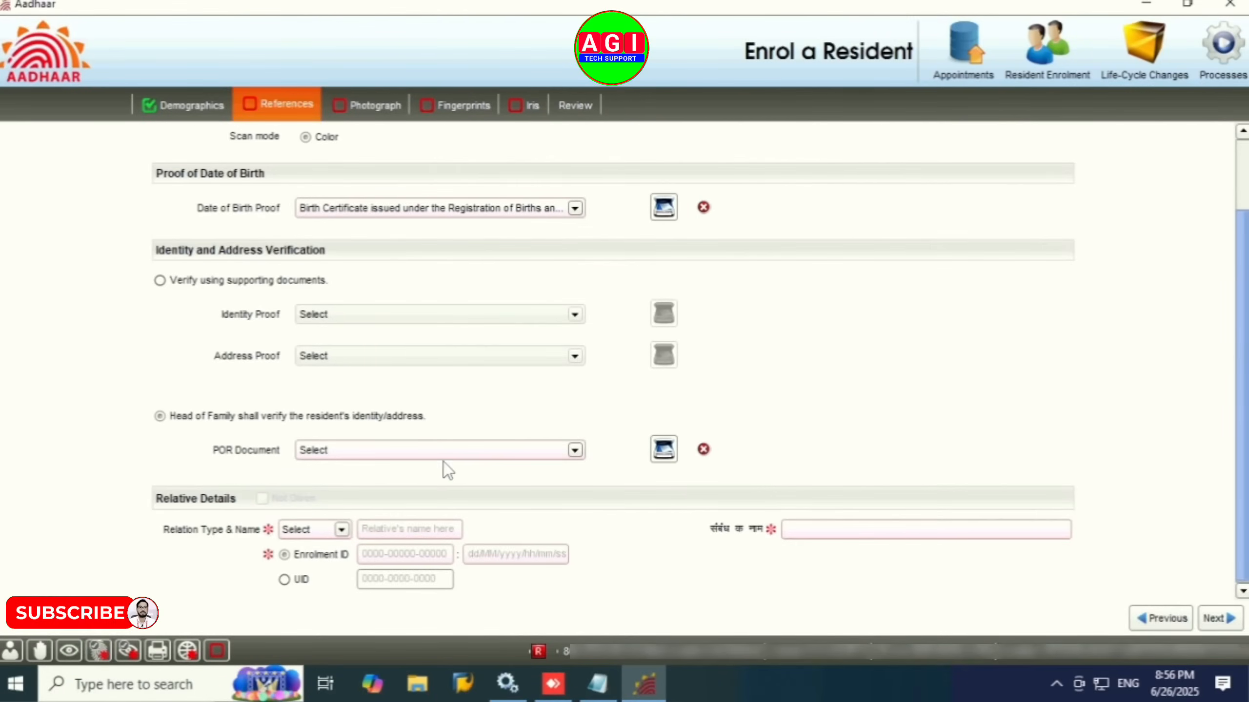
click(354, 452)
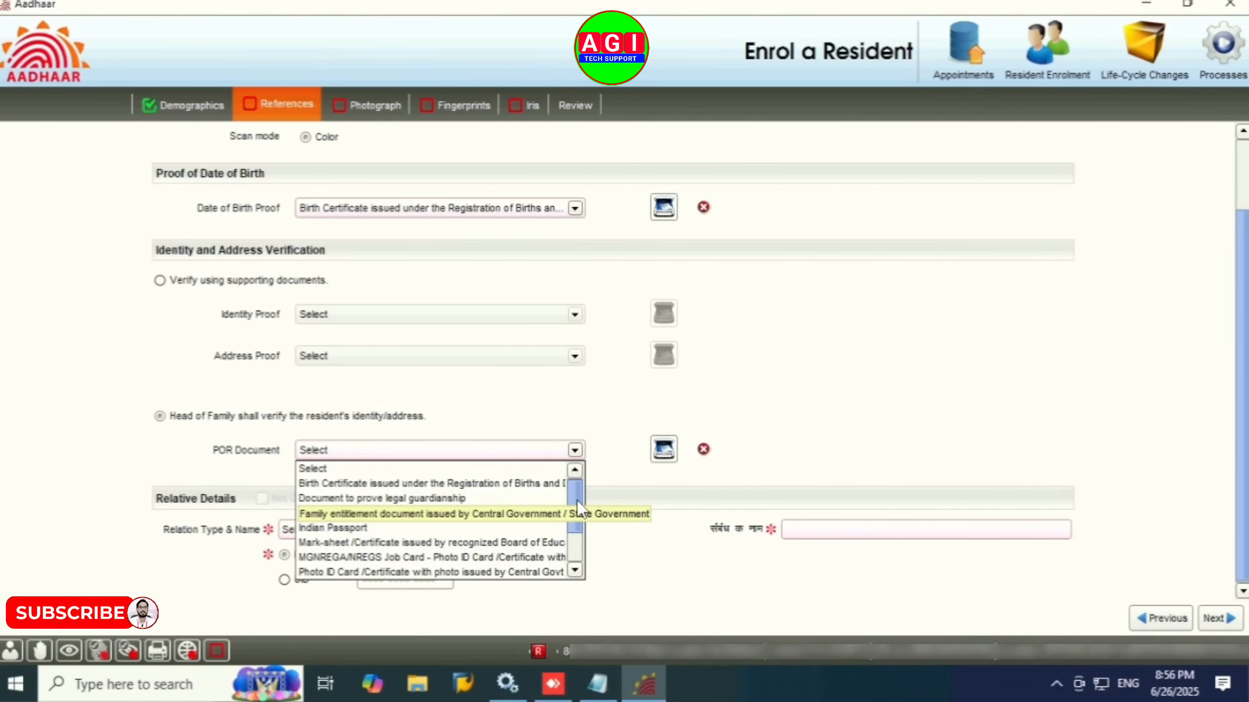
drag(573, 492, 579, 538)
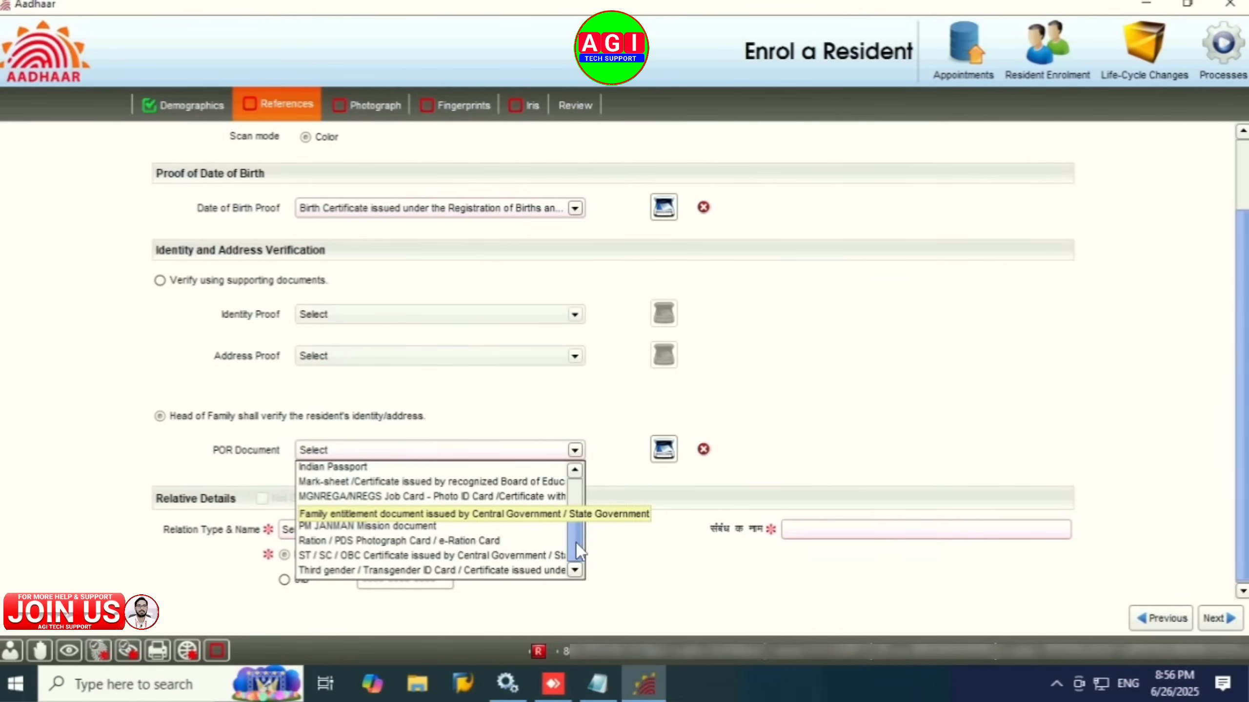
click(376, 495)
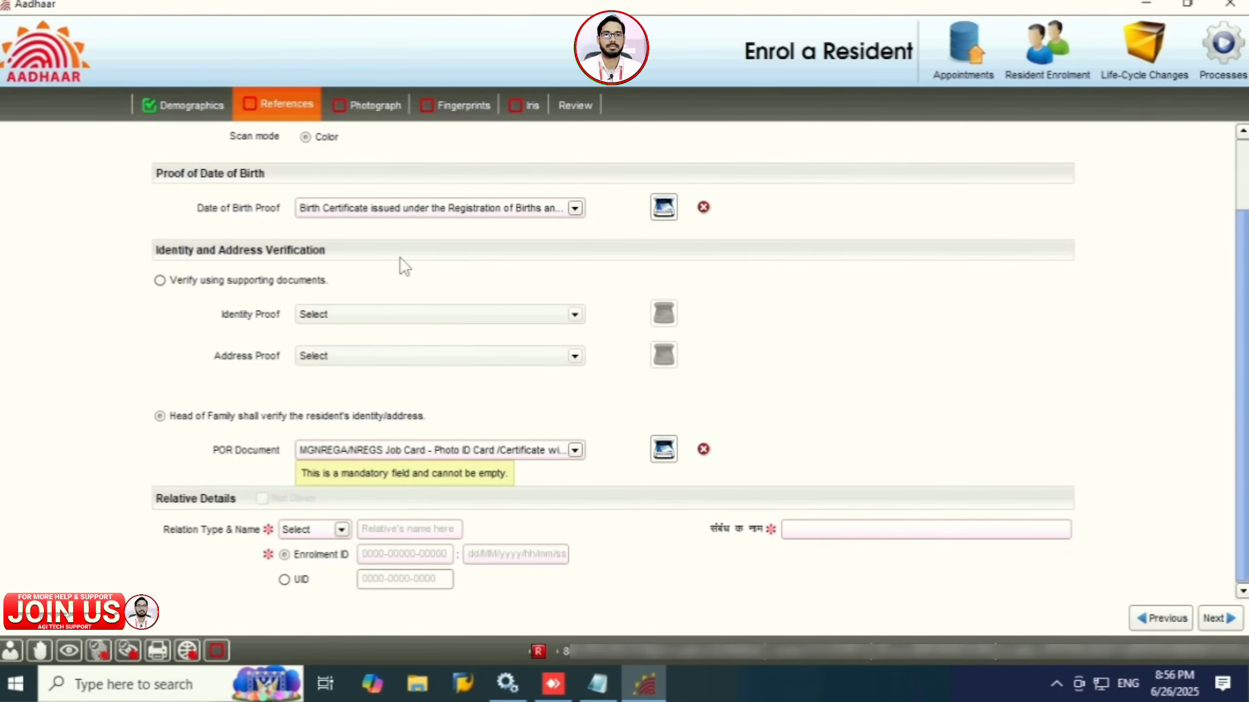
click(562, 453)
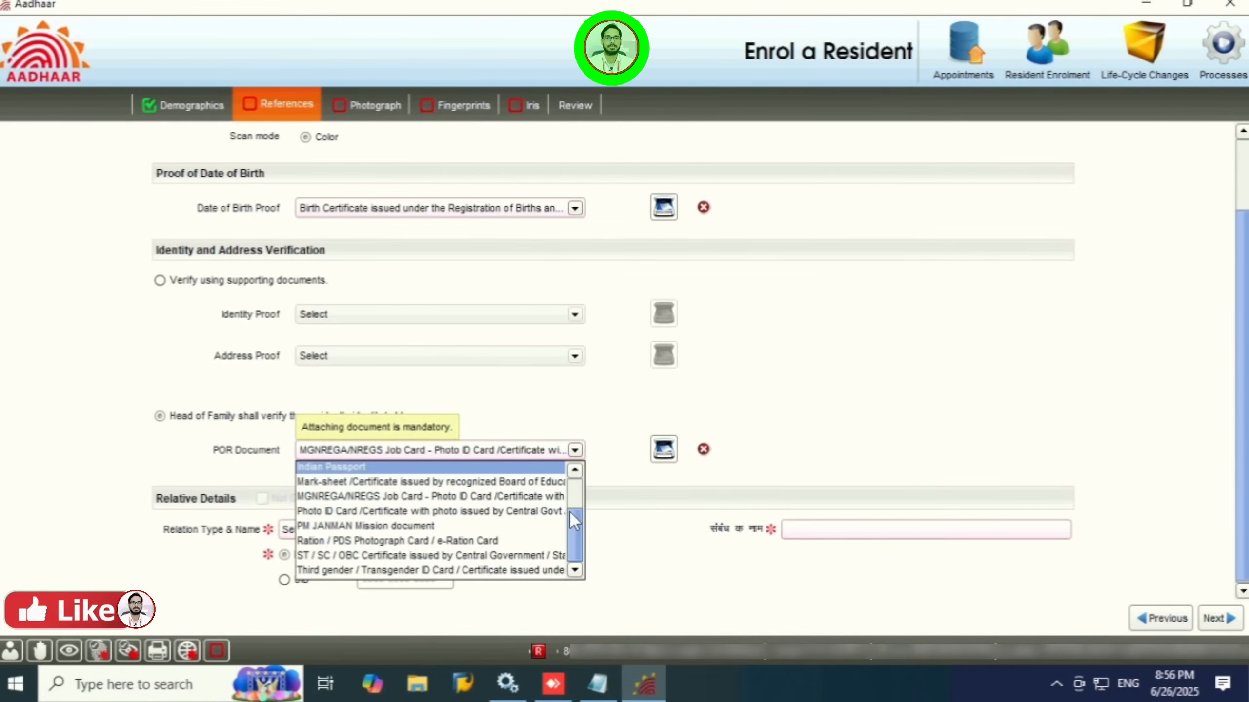
mouse_move(573, 528)
mouse_down()
mouse_move(570, 491)
mouse_move(576, 541)
mouse_up()
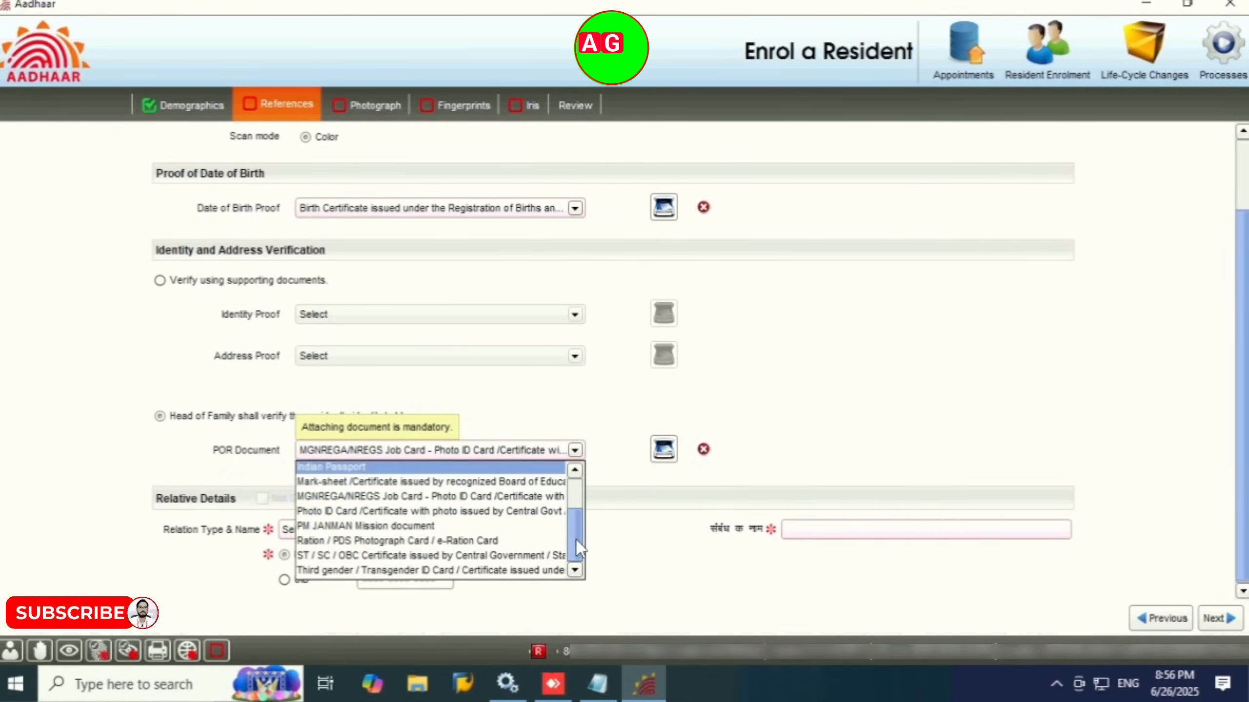
click(459, 495)
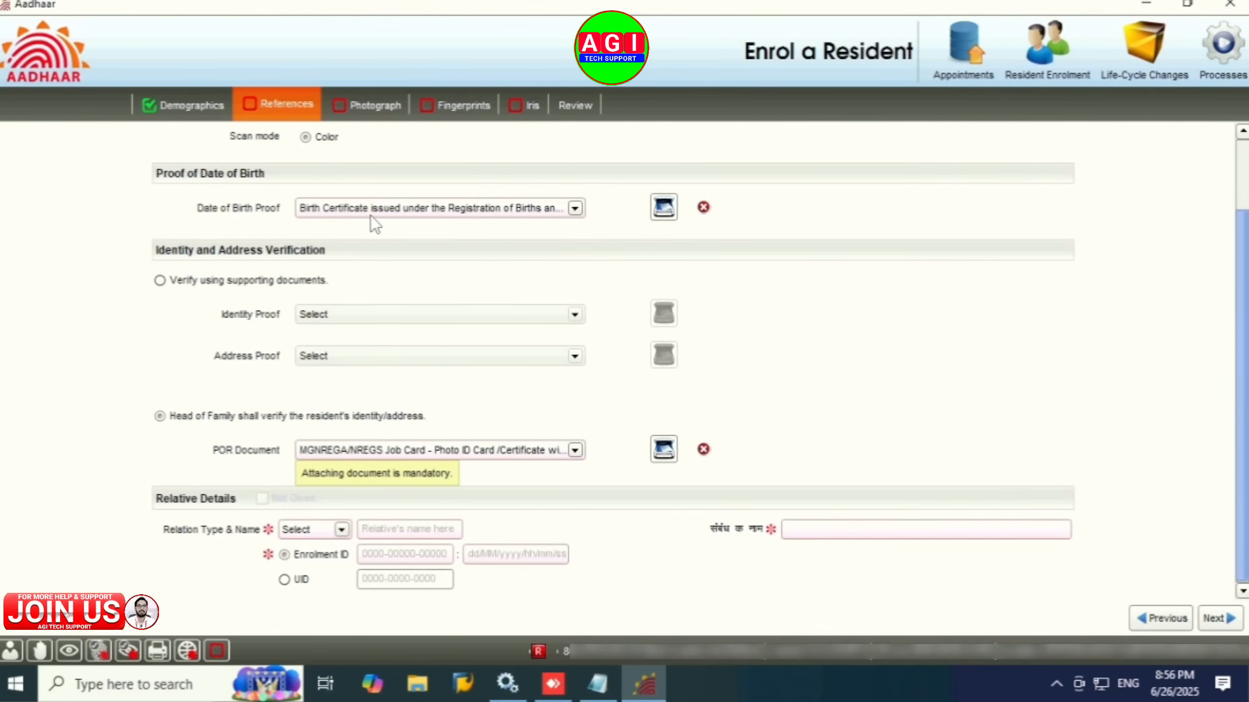
Step: Clear the DOB Verified mark on Demographics, then return to References
click(195, 113)
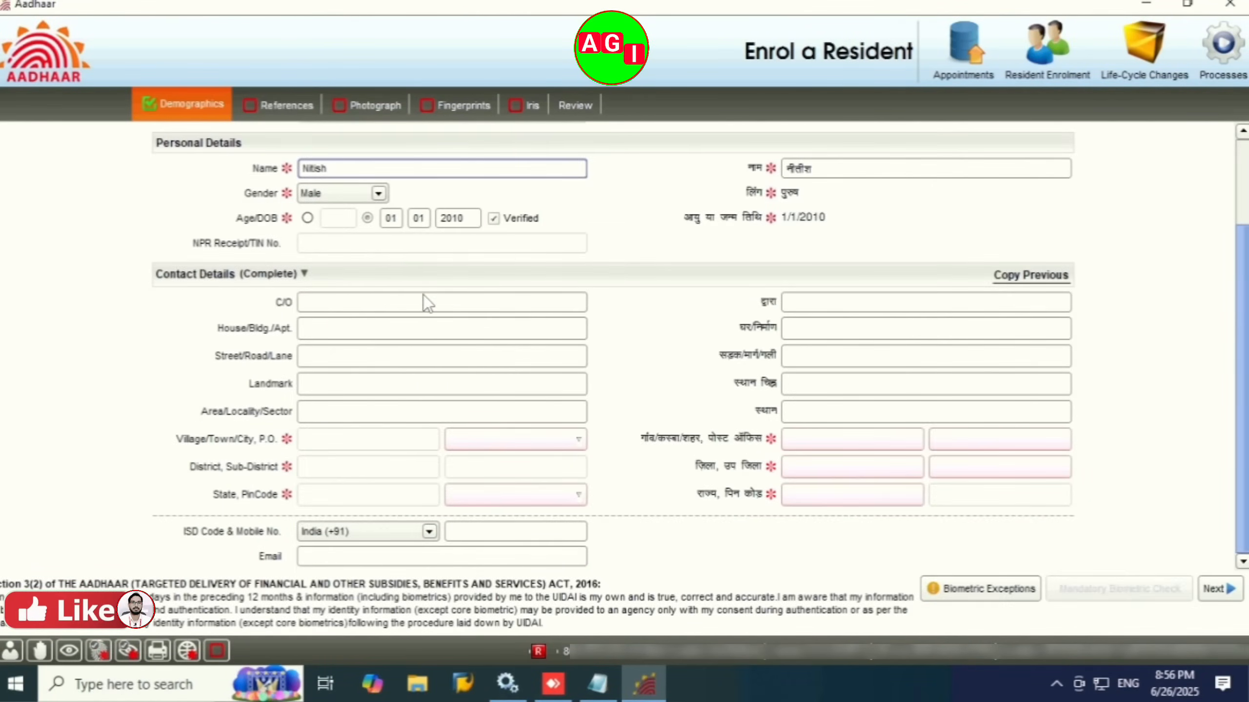
click(493, 220)
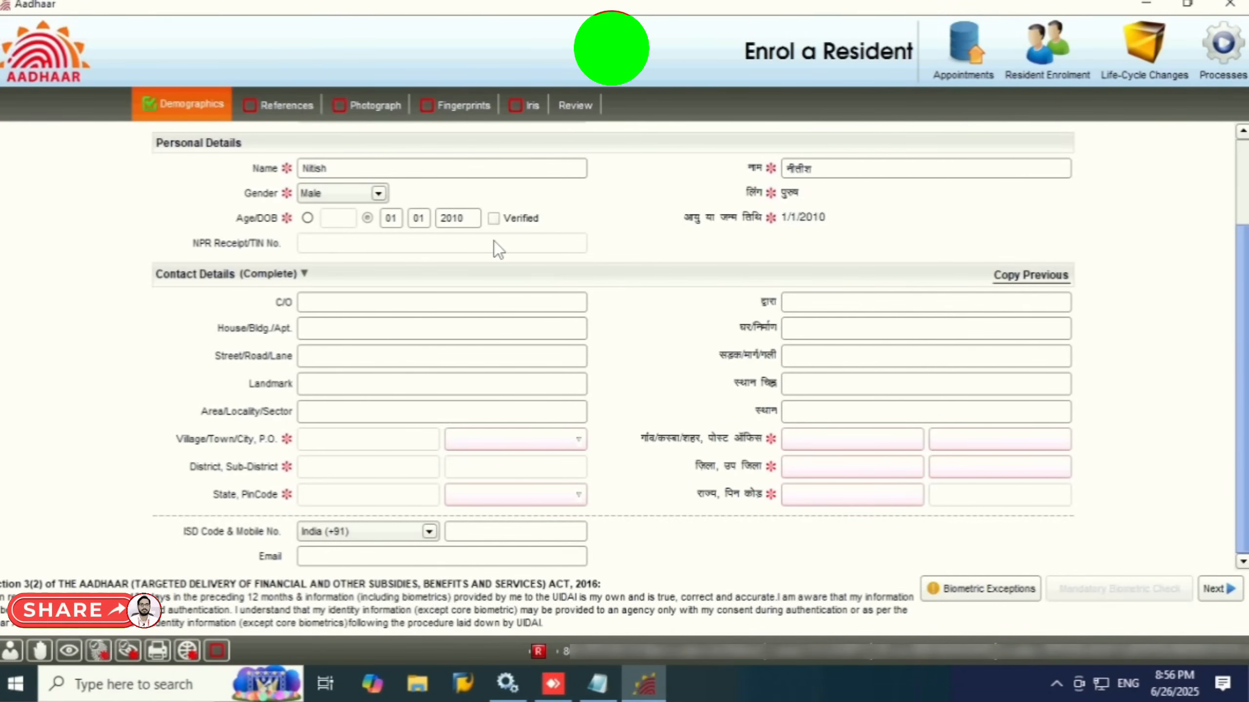
click(282, 106)
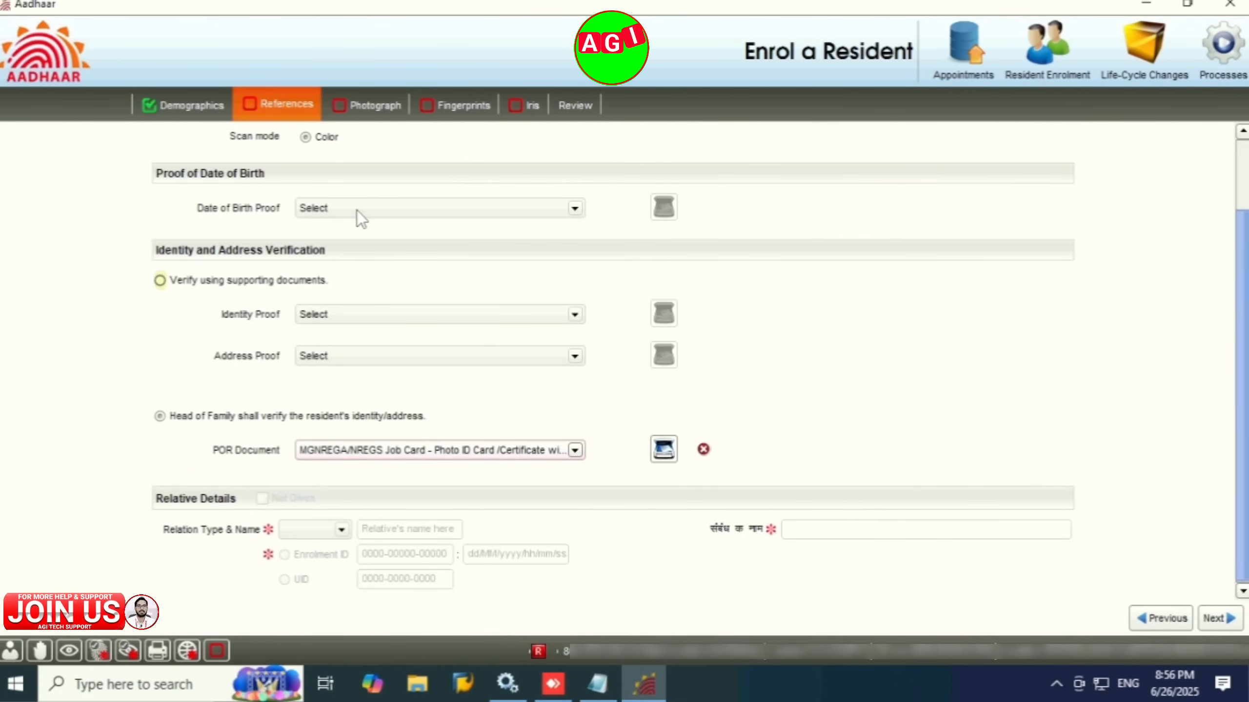
click(574, 450)
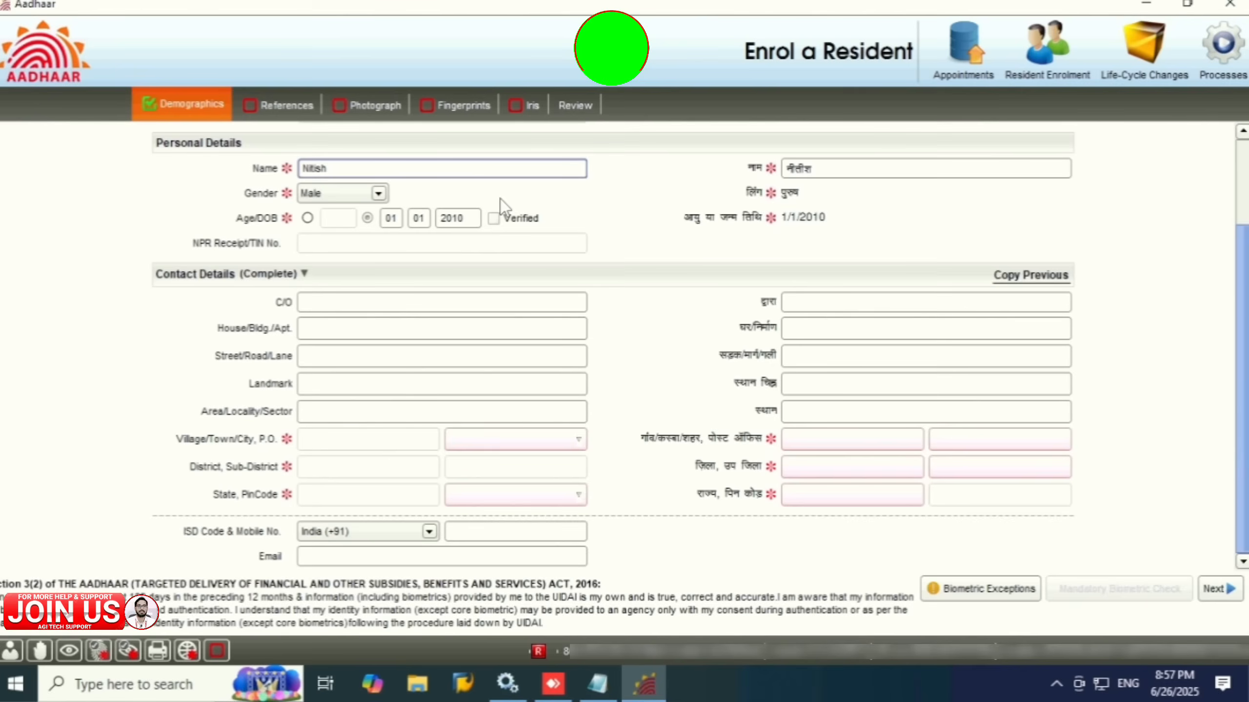
Step: Switch to Life-Cycle Changes > Offline Update, confirming cancellation of the current enrolment
click(1163, 79)
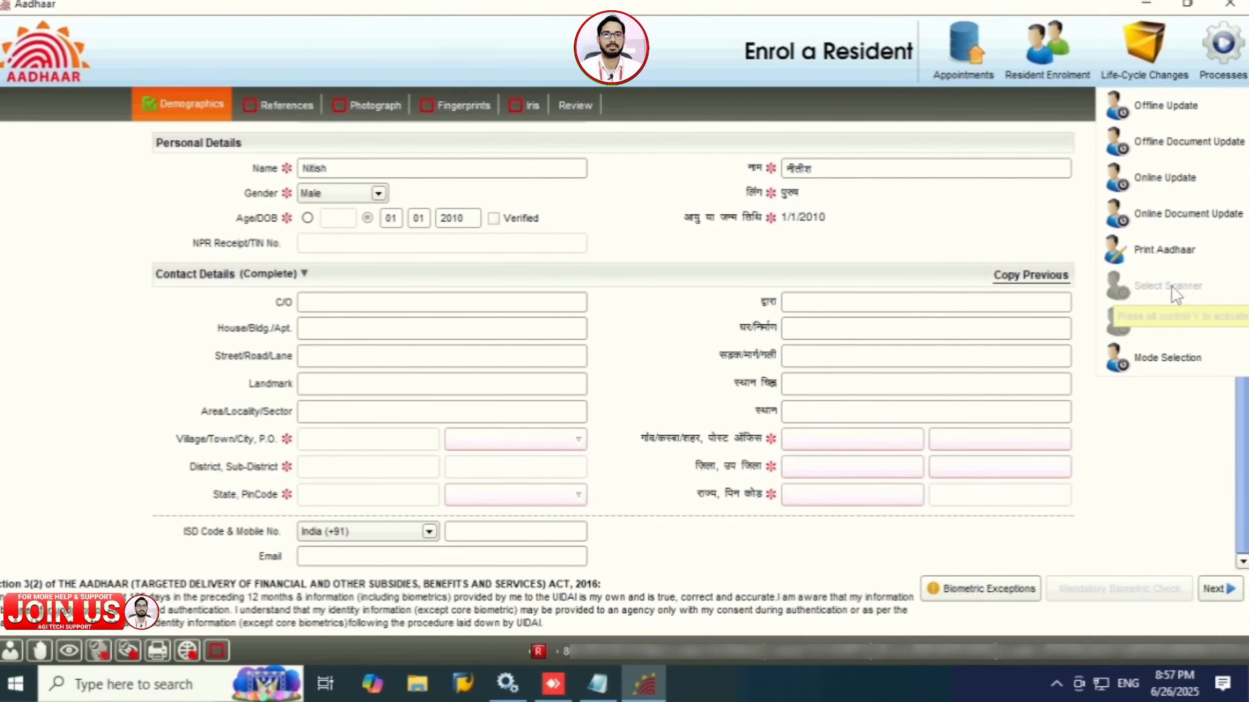
click(1167, 107)
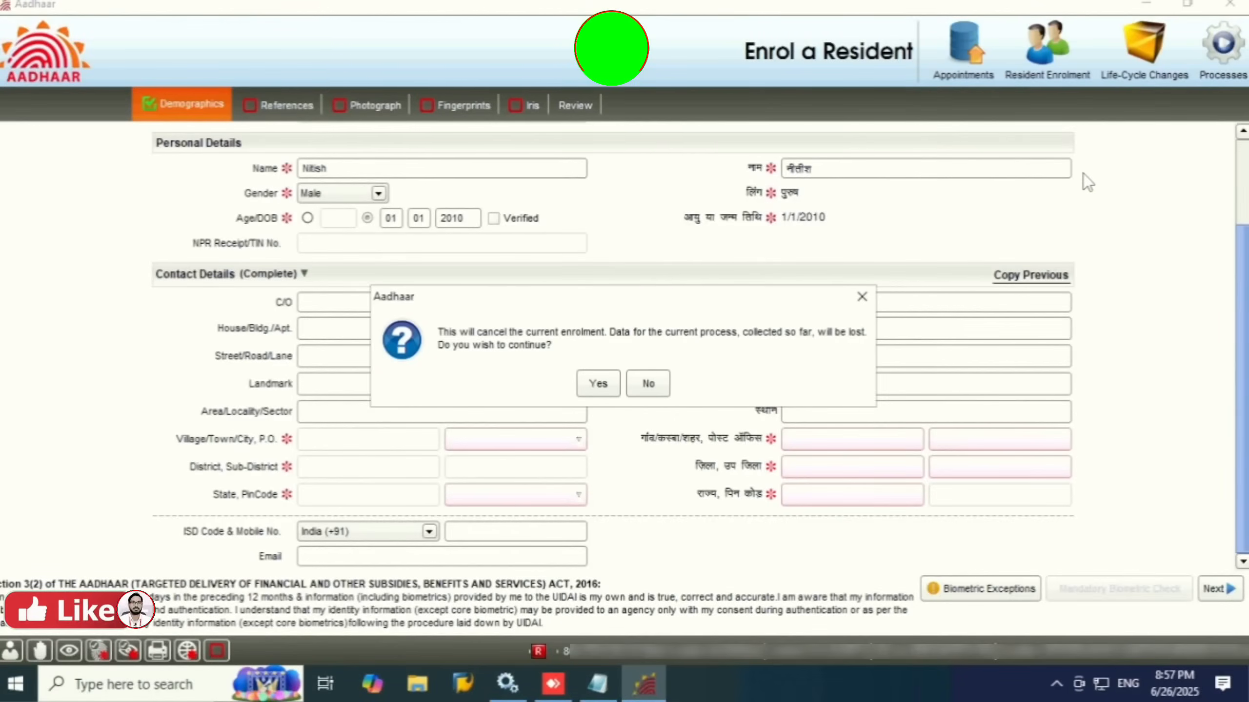
click(600, 387)
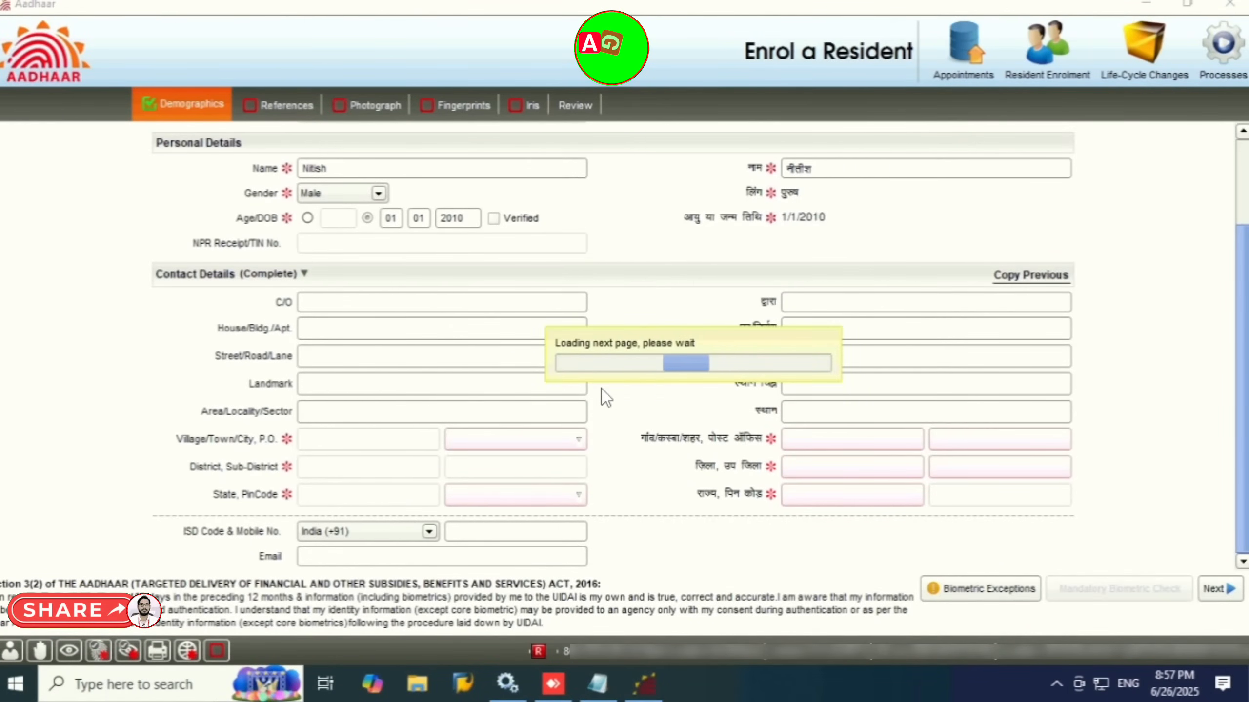
Step: Enter the resident's name and mark them as less than 5 years old
click(352, 283)
text(Ni)
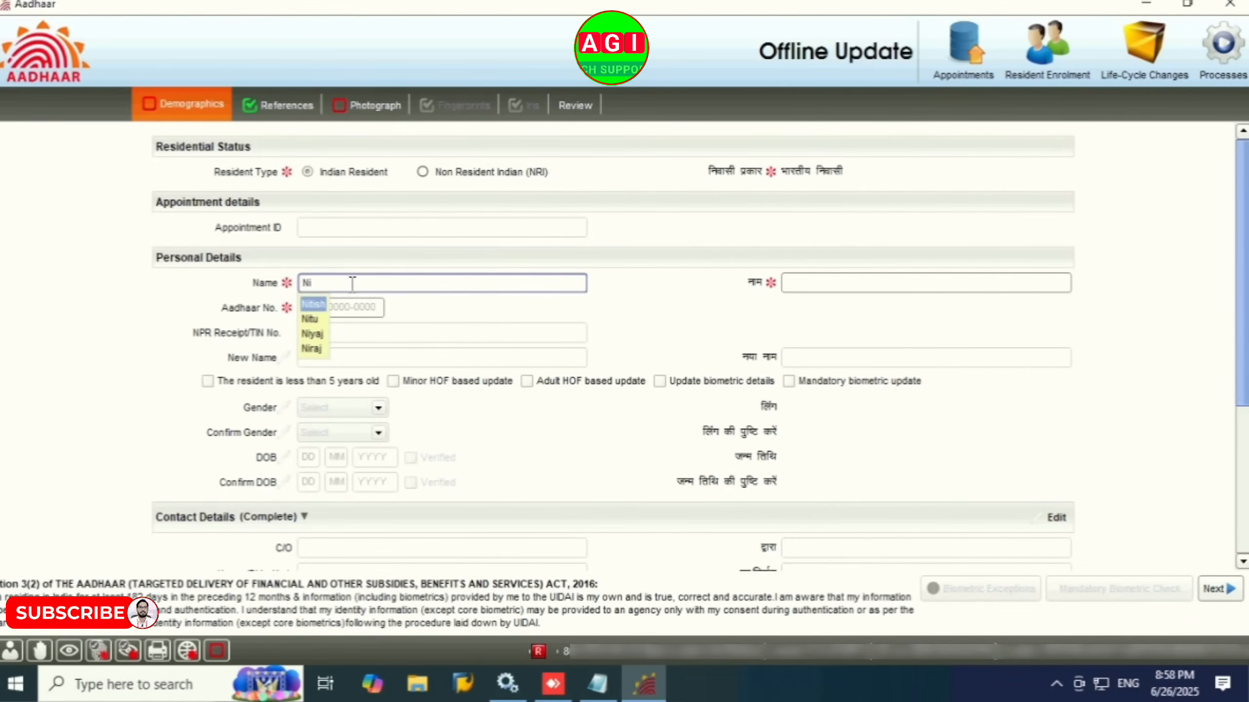
text(tish)
key(Tab)
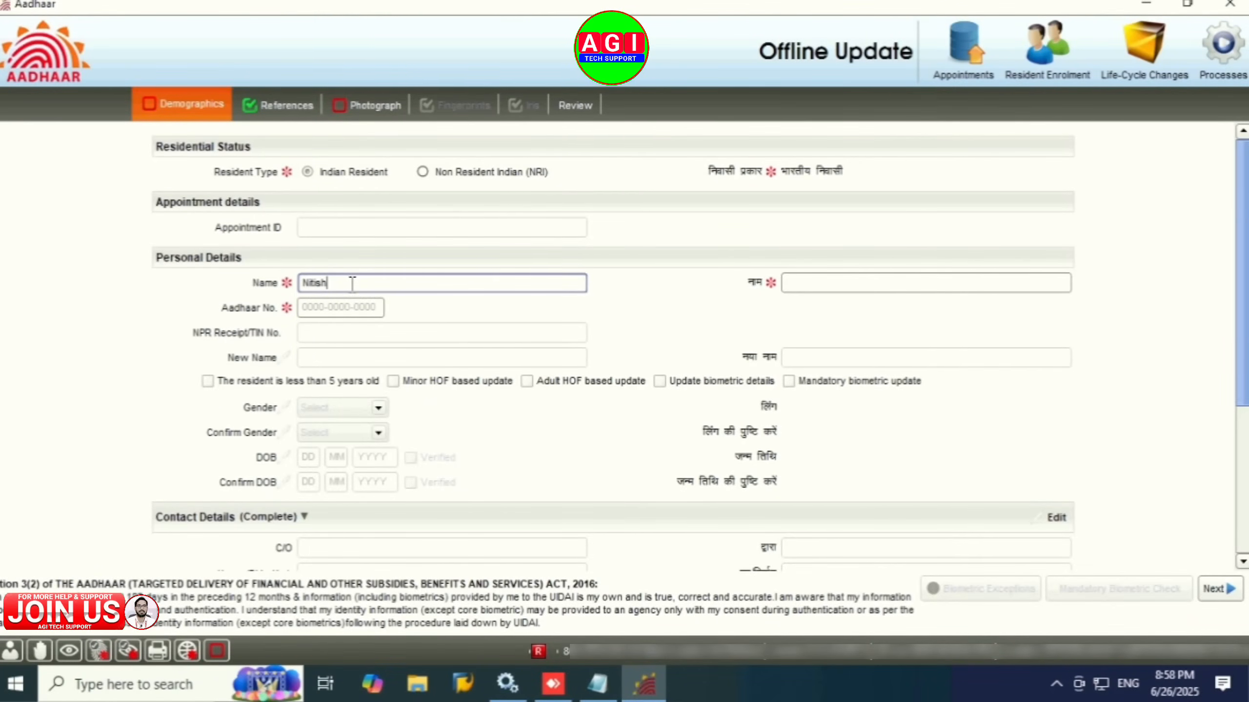
click(352, 314)
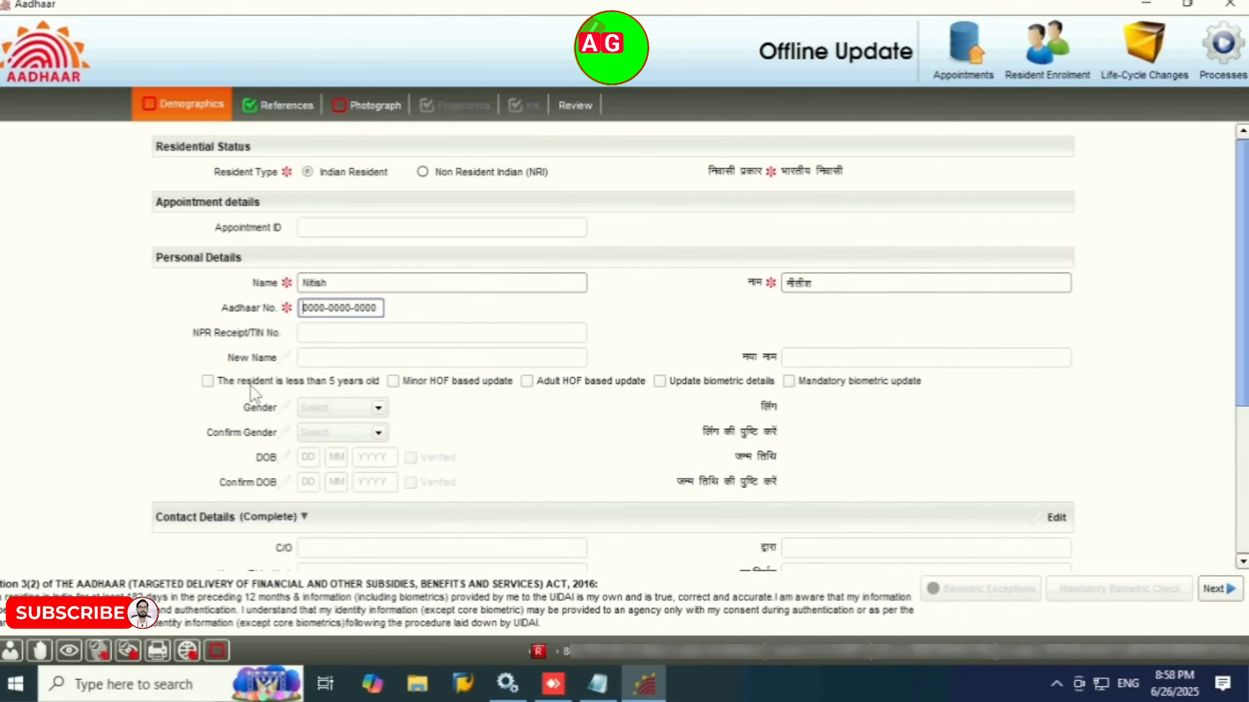
click(207, 382)
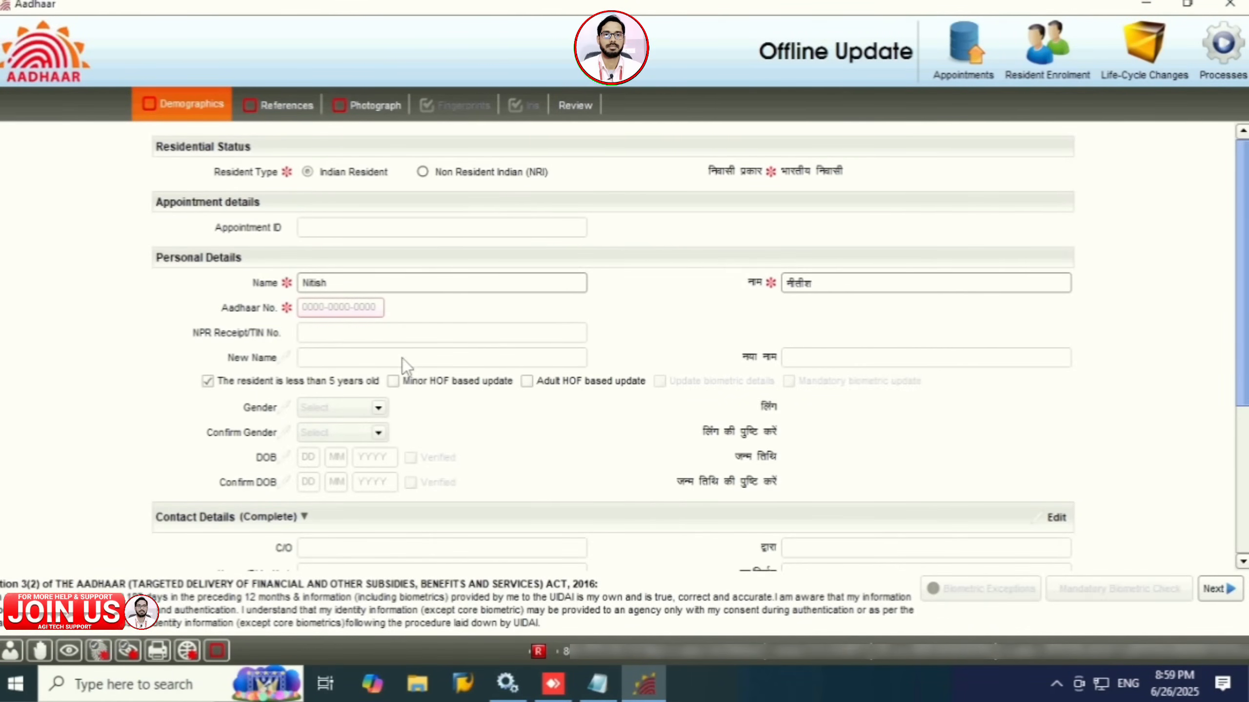
Step: Unlock gender, date of birth (marked Verified) and contact details for editing
click(283, 408)
click(283, 458)
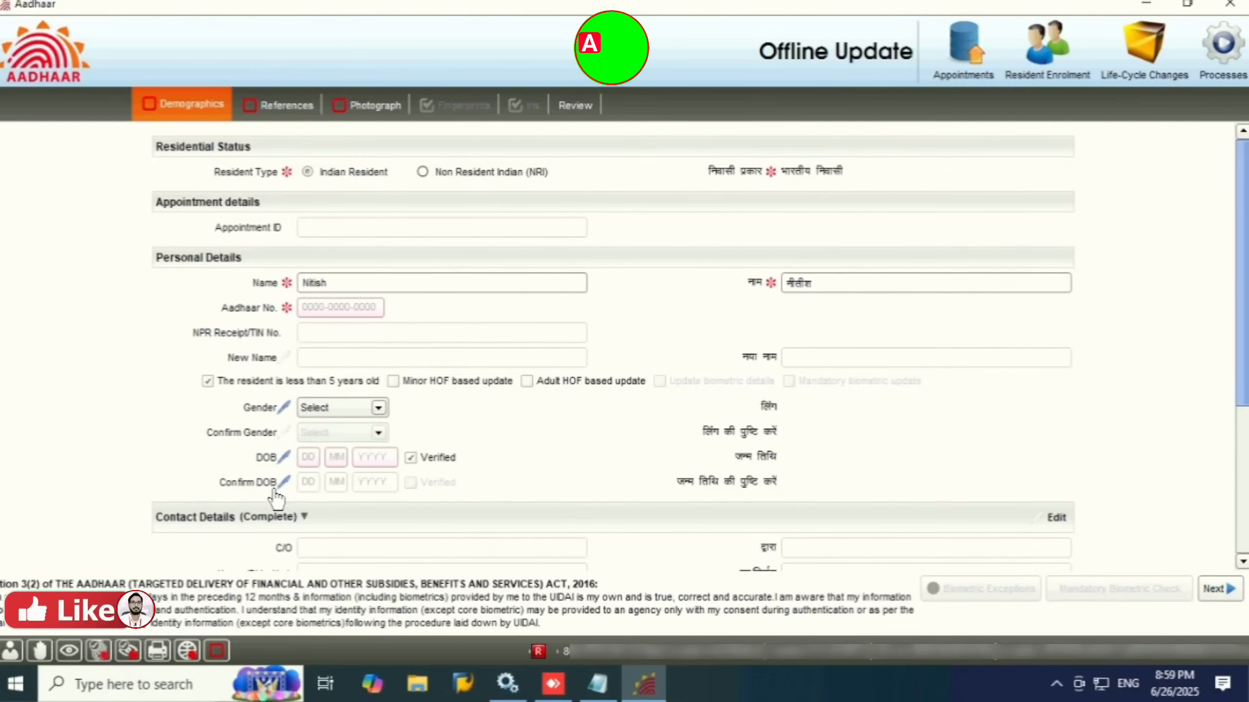
click(283, 482)
click(1057, 518)
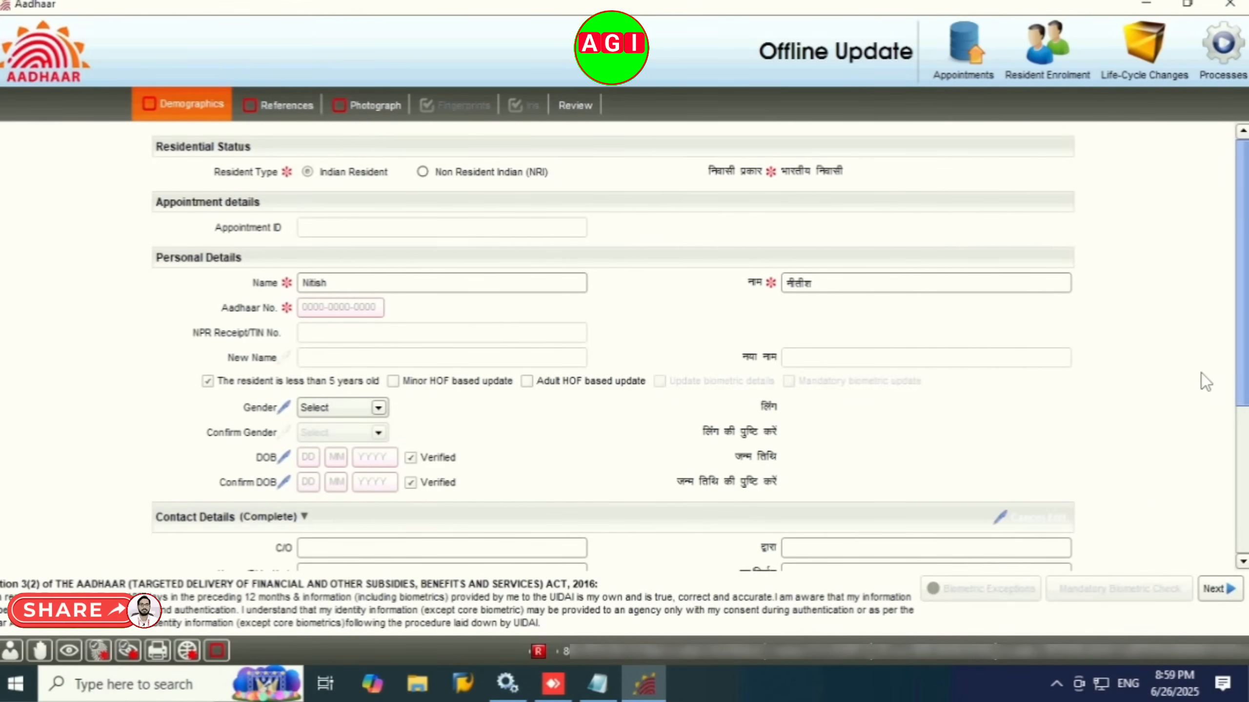
click(1244, 529)
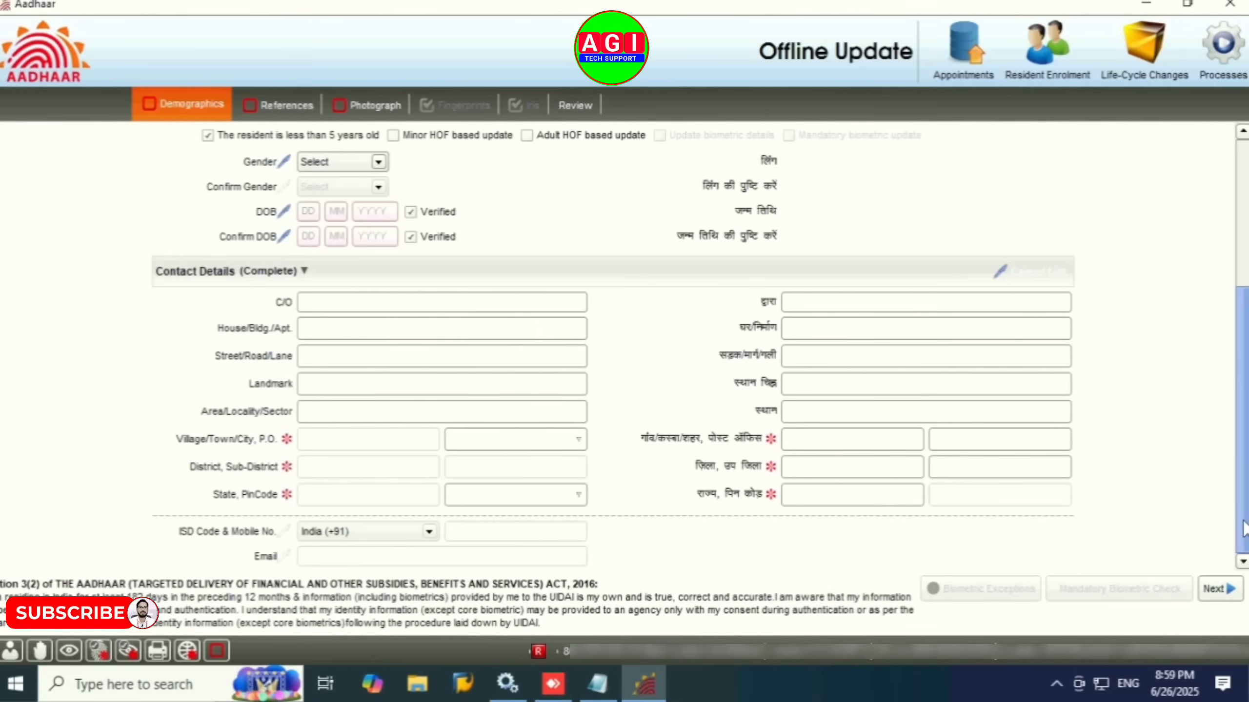
Step: Choose Birth Certificate as the date-of-birth proof on References
click(285, 106)
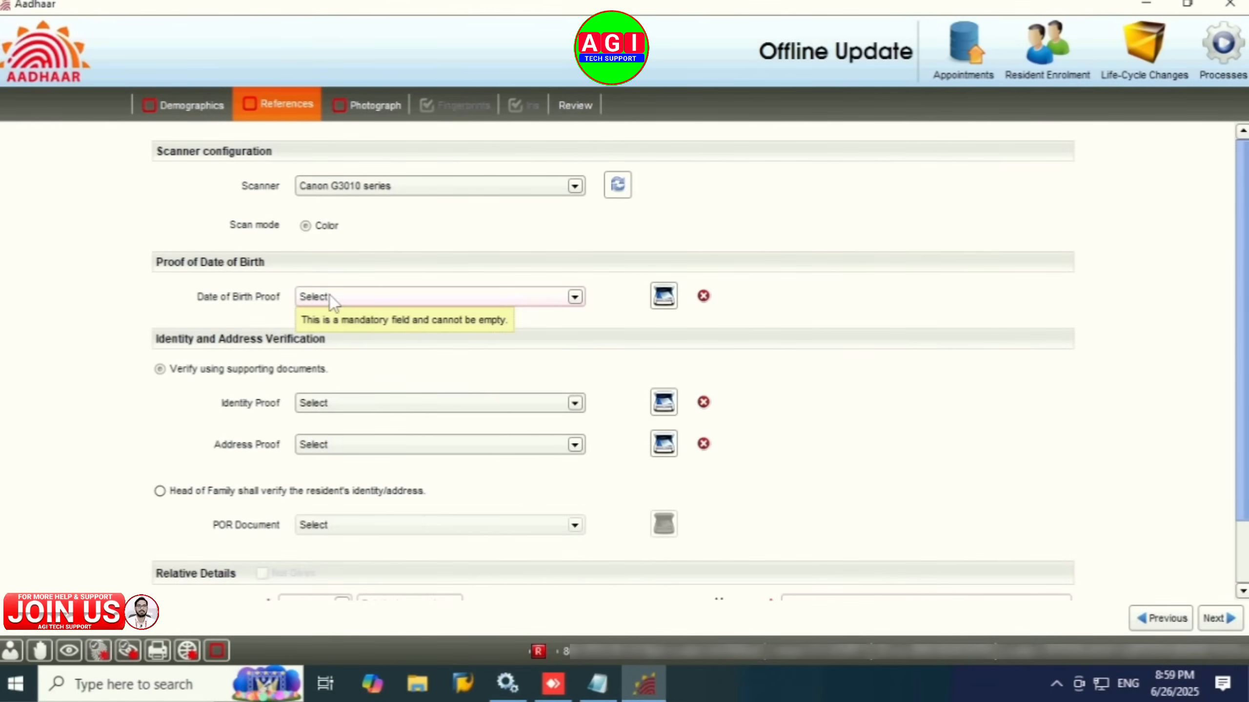
click(378, 297)
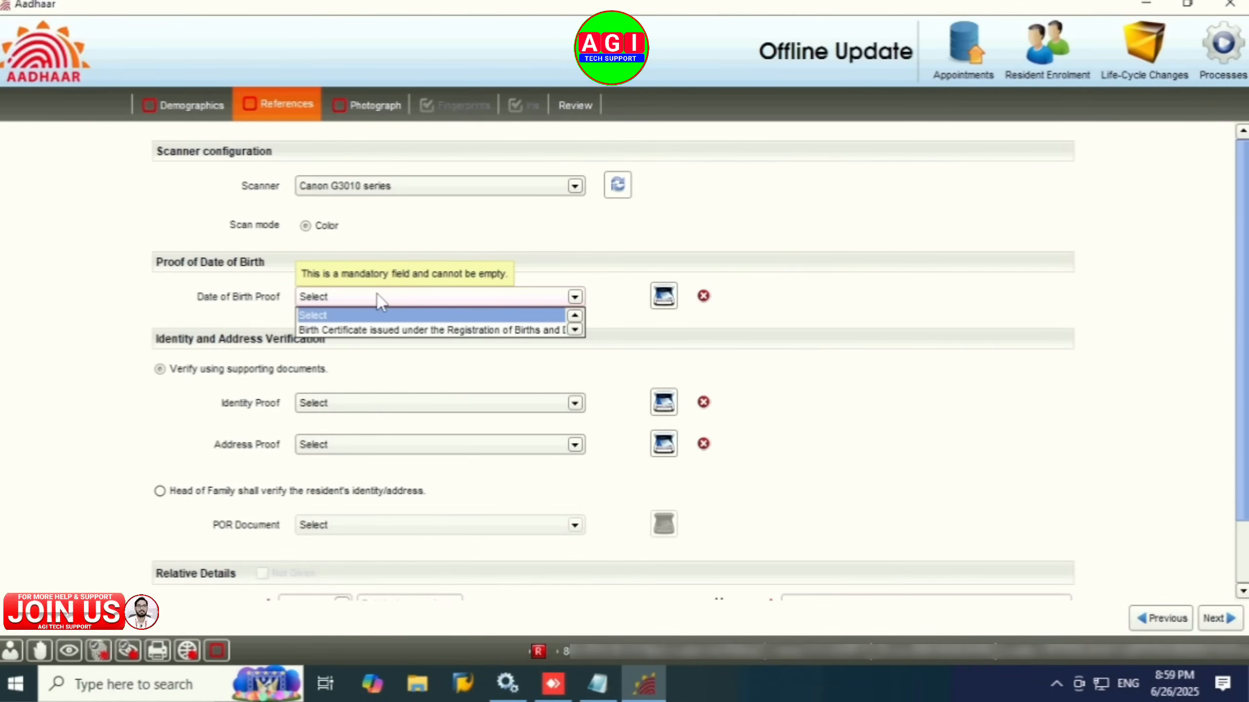
click(379, 332)
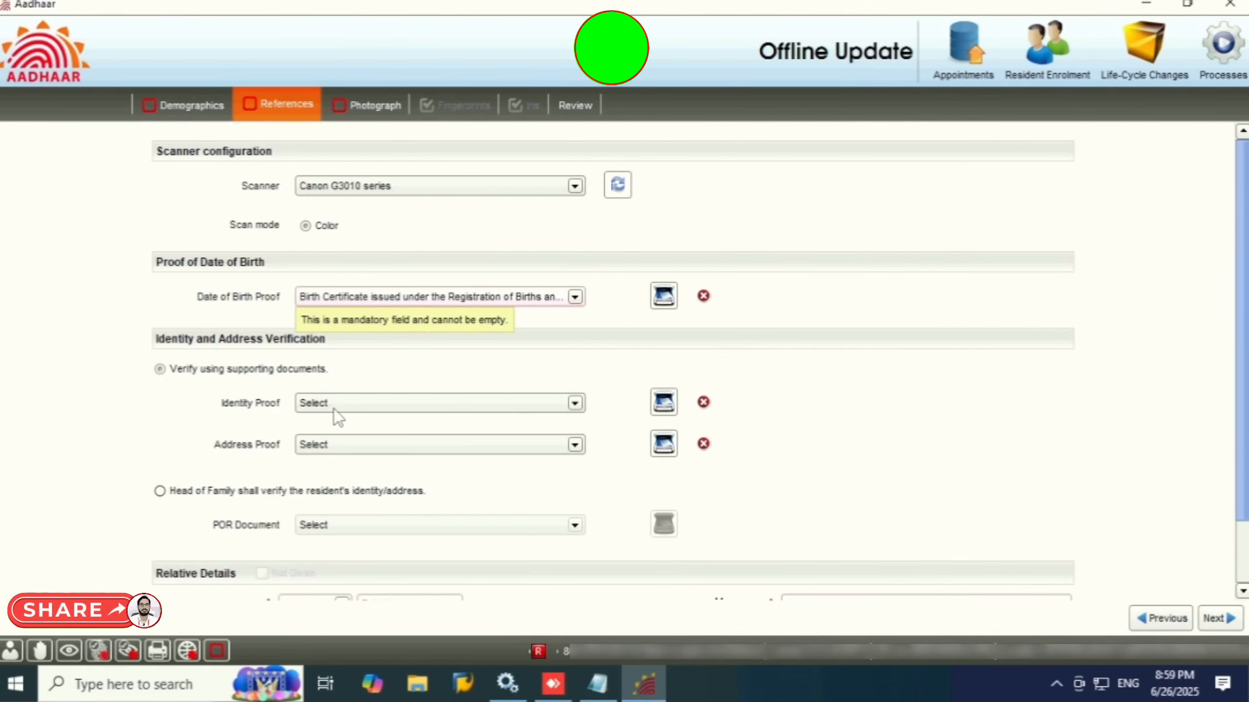
Step: Select 'Head of Family shall verify' for identity, then go back to Demographics
click(357, 406)
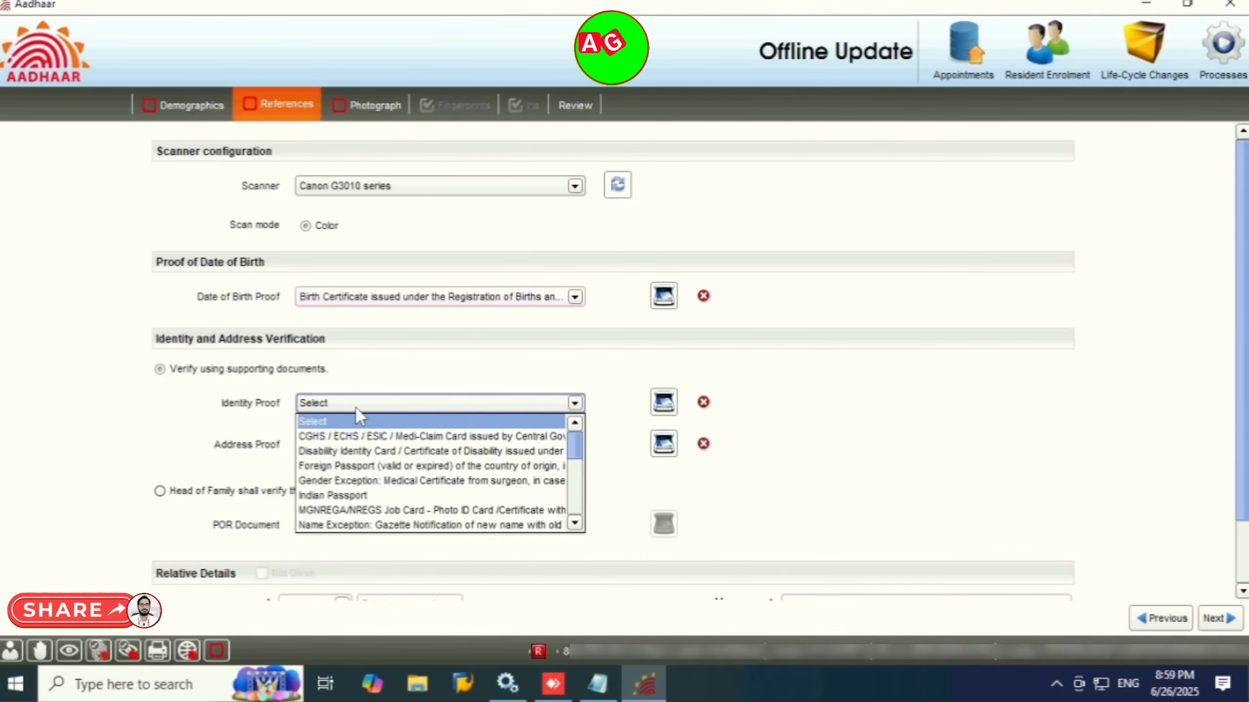
click(356, 409)
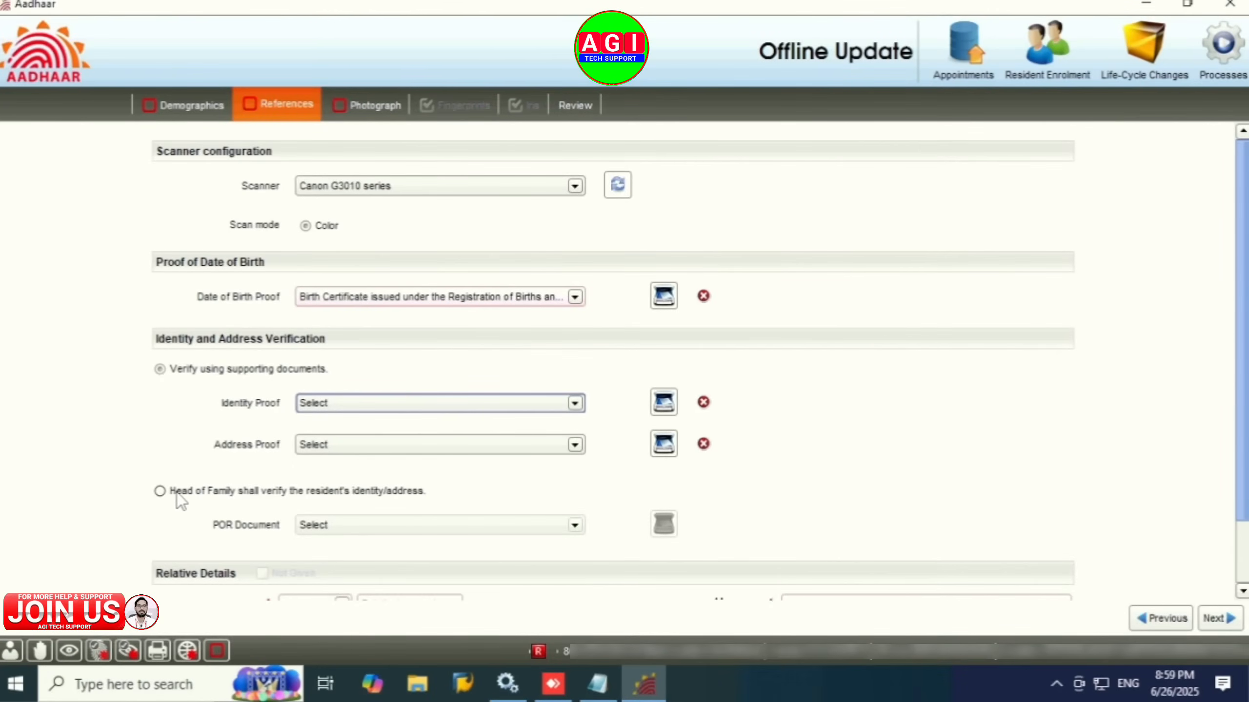
click(161, 492)
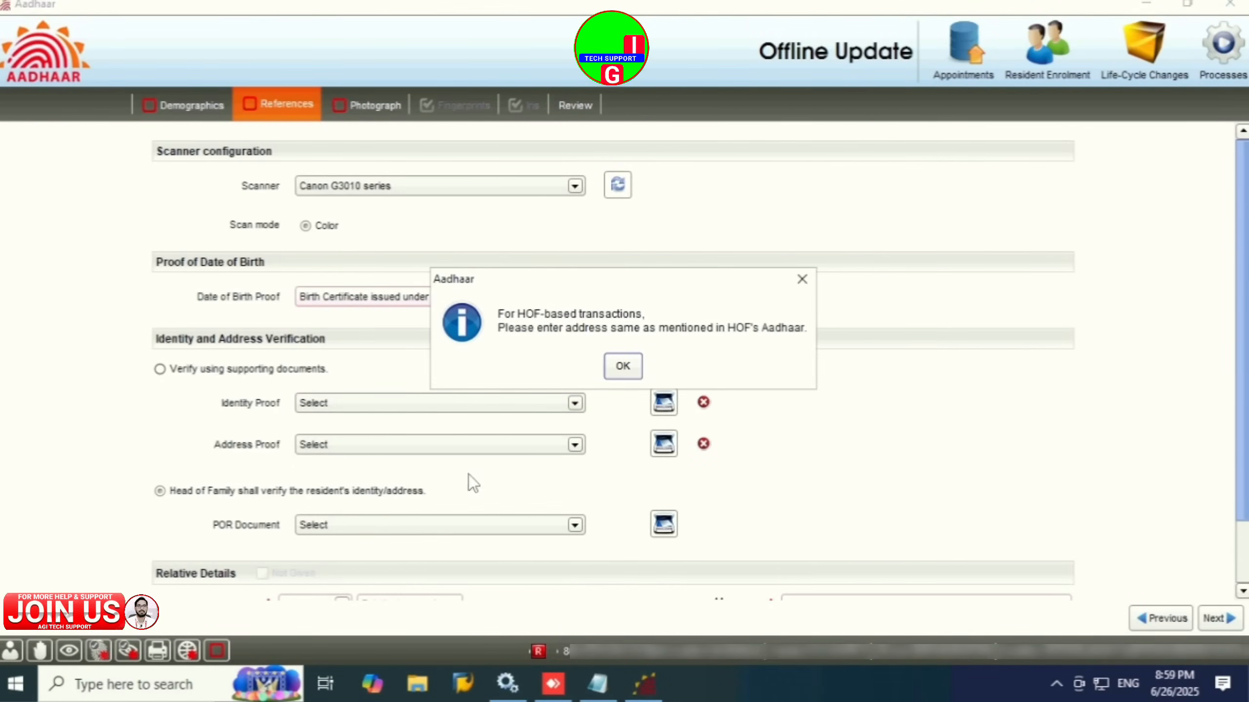
click(623, 366)
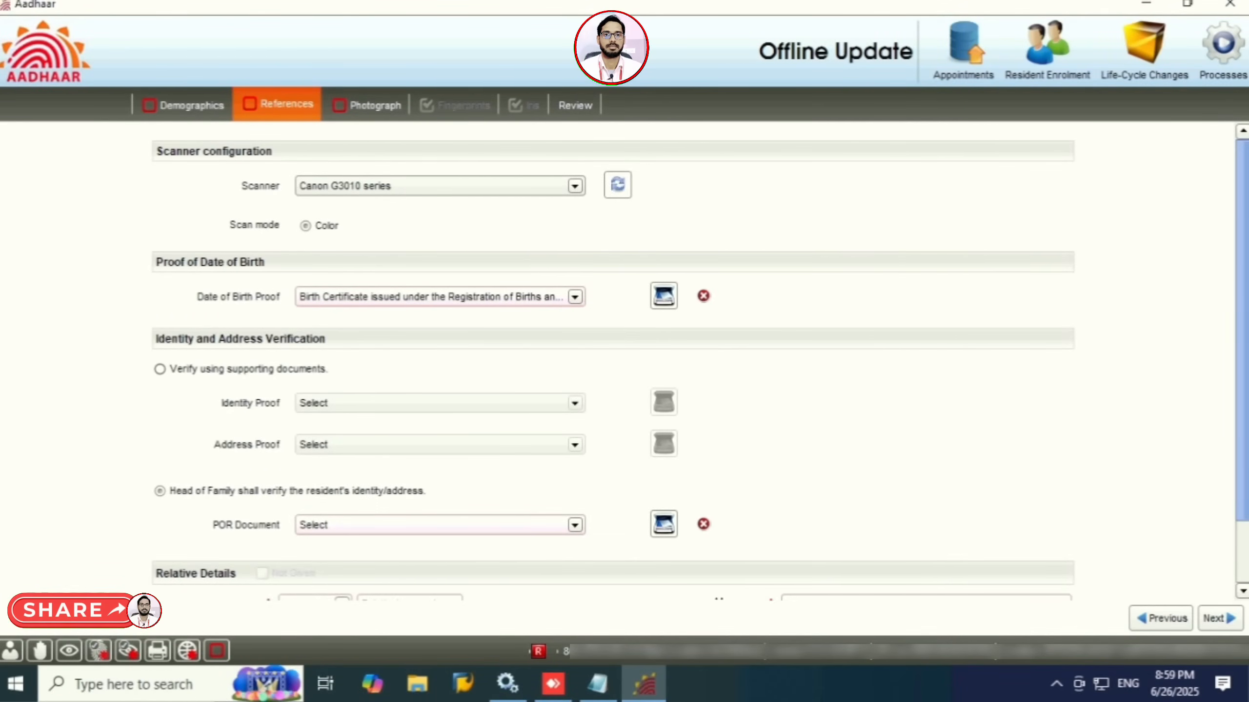
scroll(710, 561, down, 2)
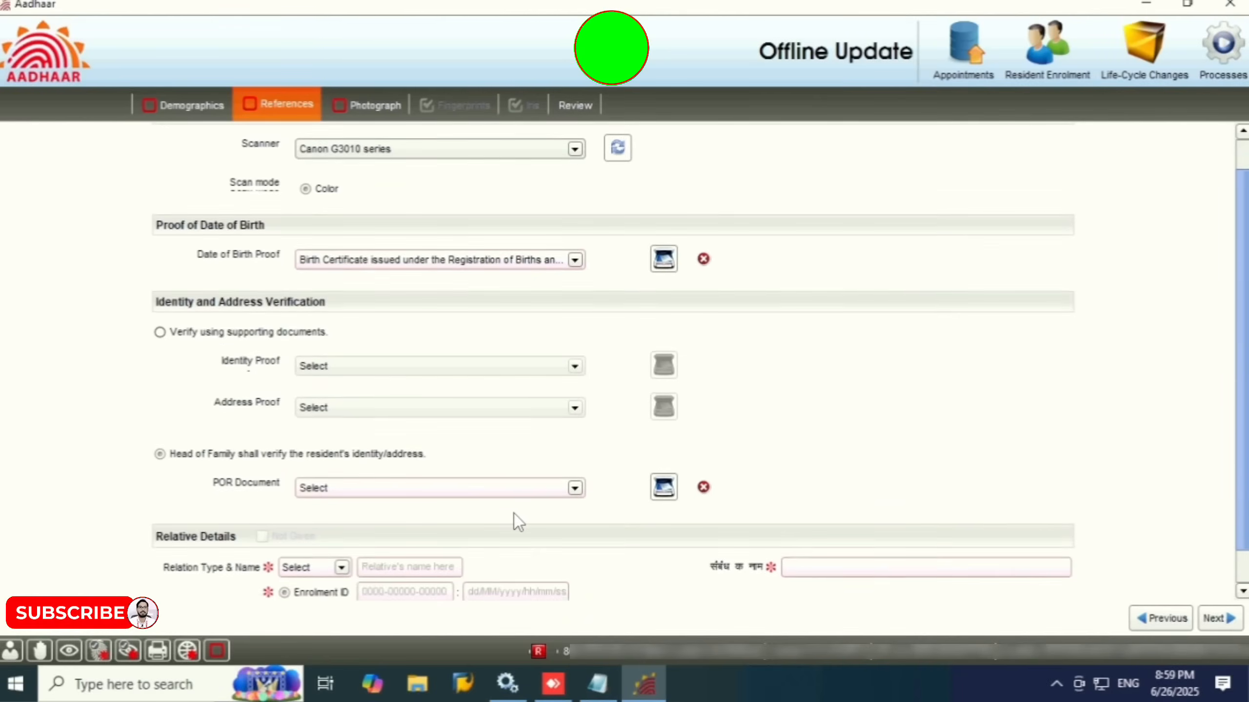
scroll(514, 514, down, 1)
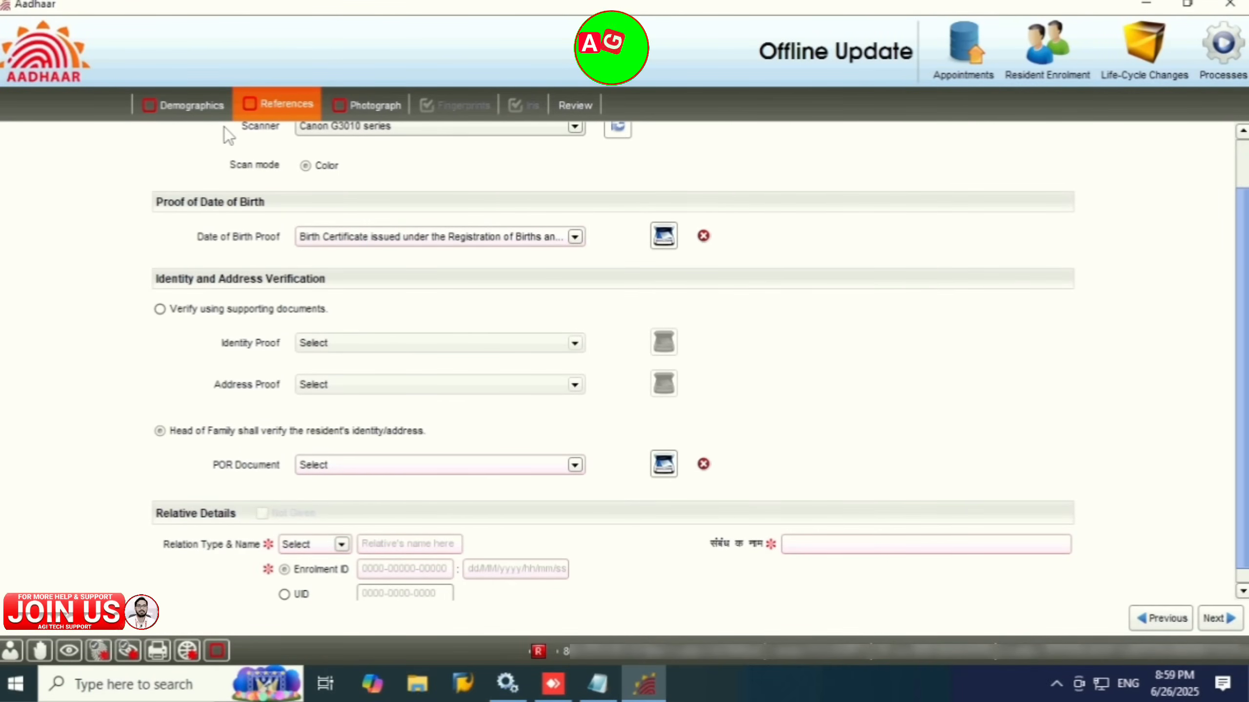
click(188, 110)
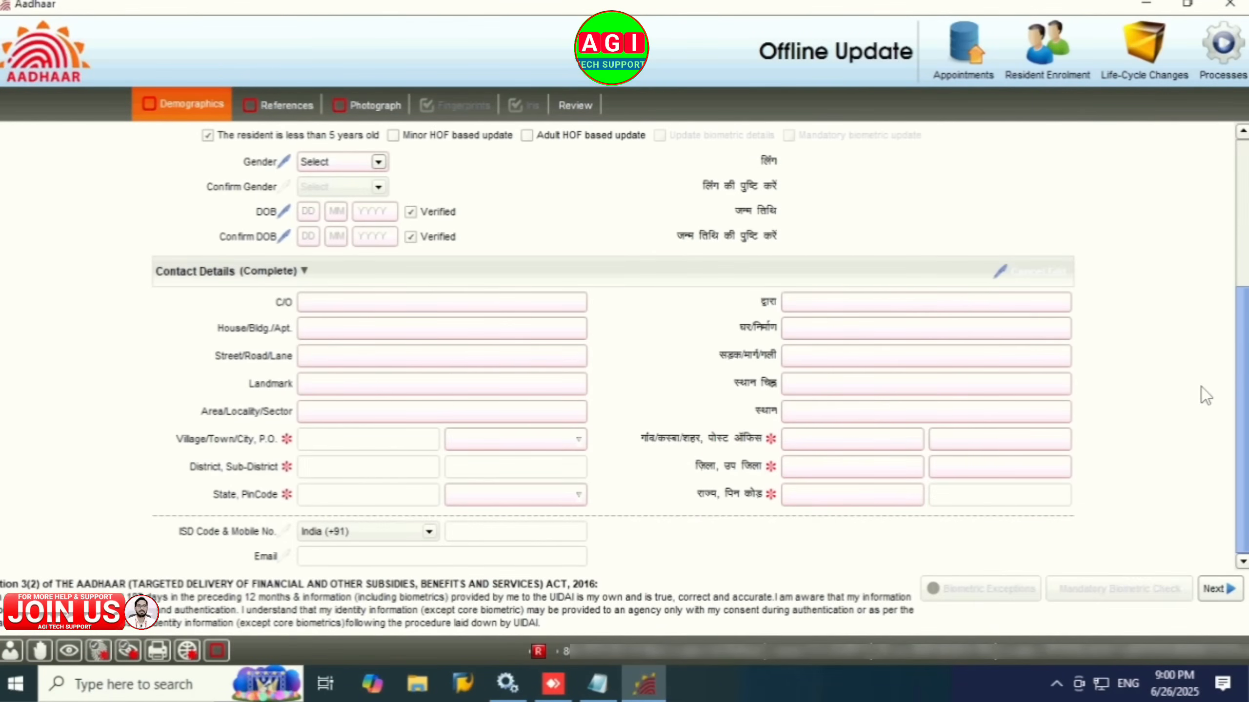
Step: Toggle Minor and Adult HOF based update on and off, leaving both unticked
scroll(1246, 389, up, 5)
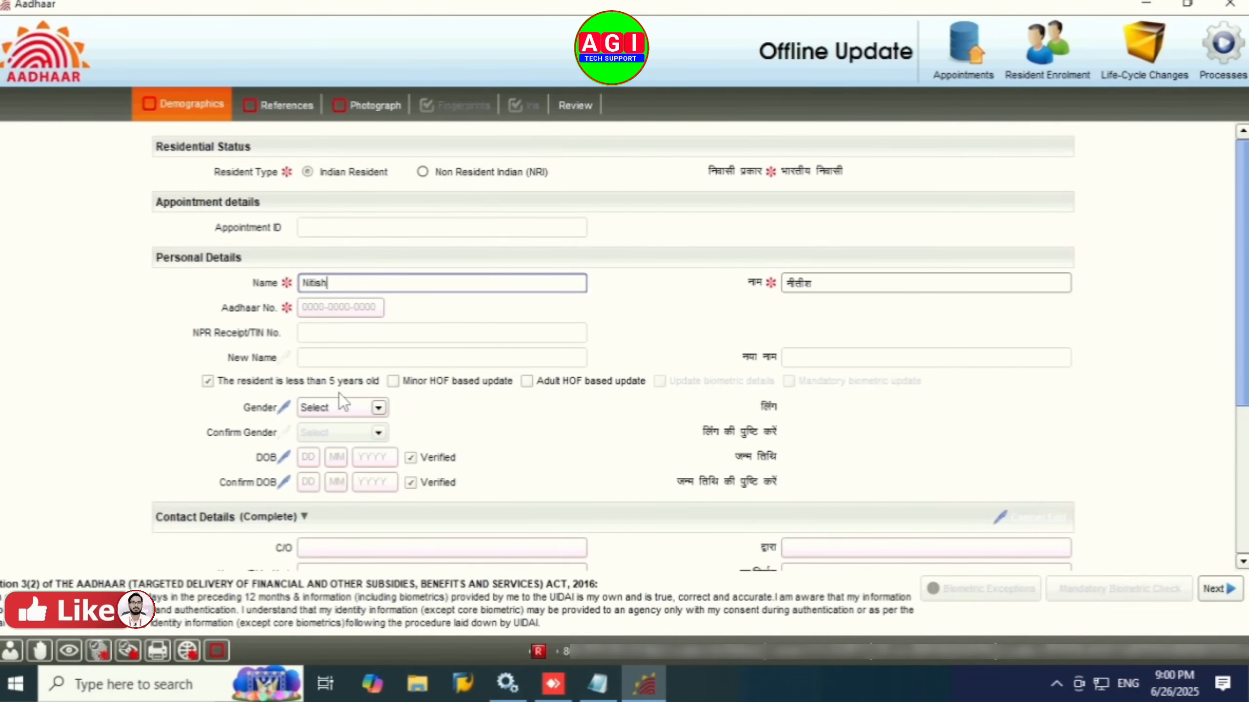
click(393, 381)
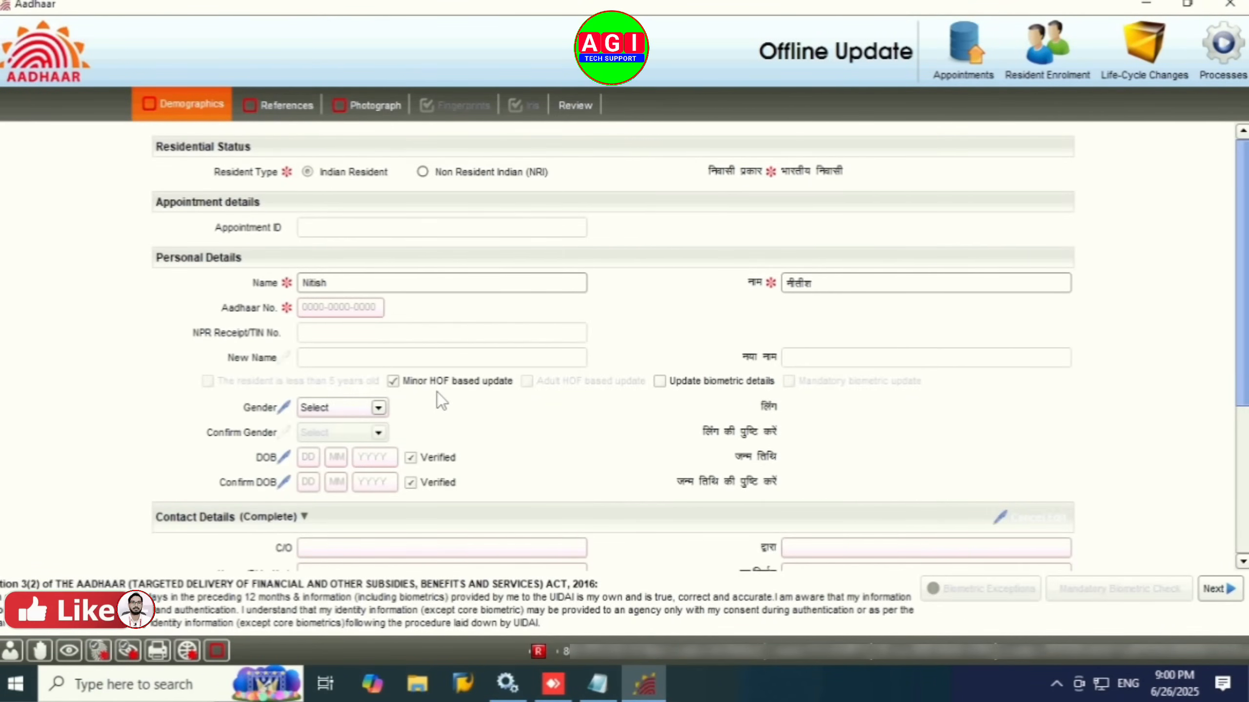
click(392, 382)
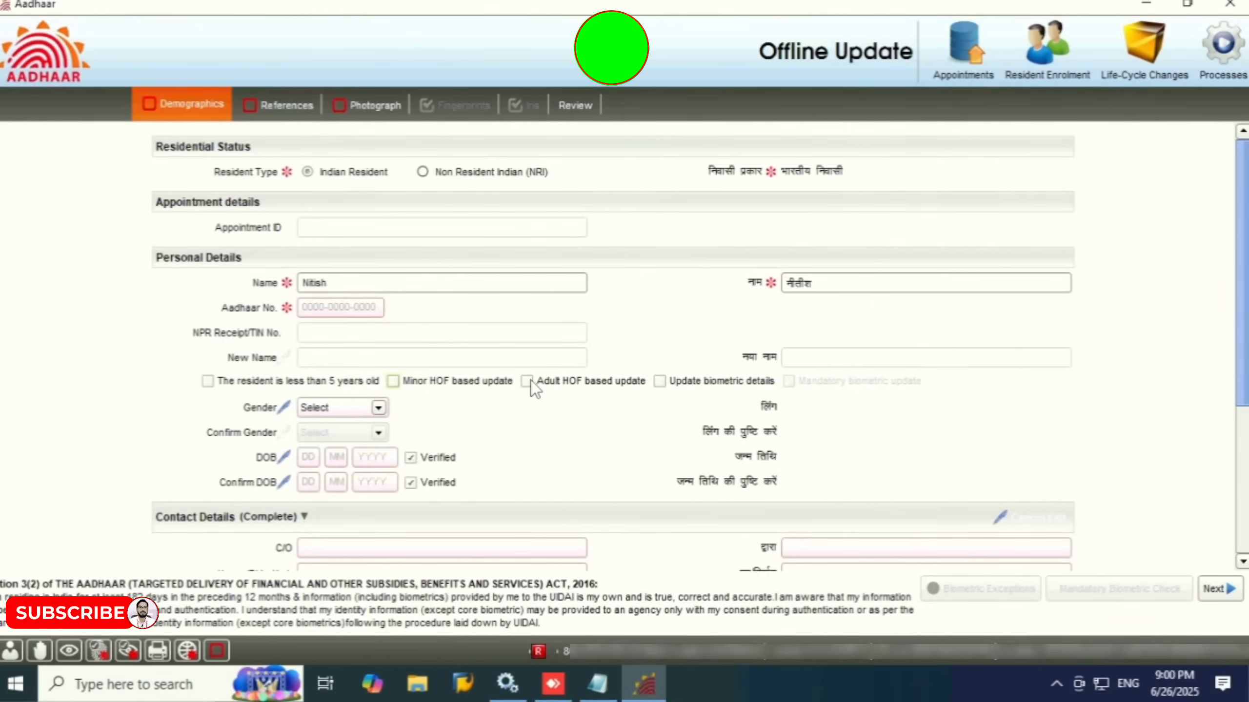
click(529, 382)
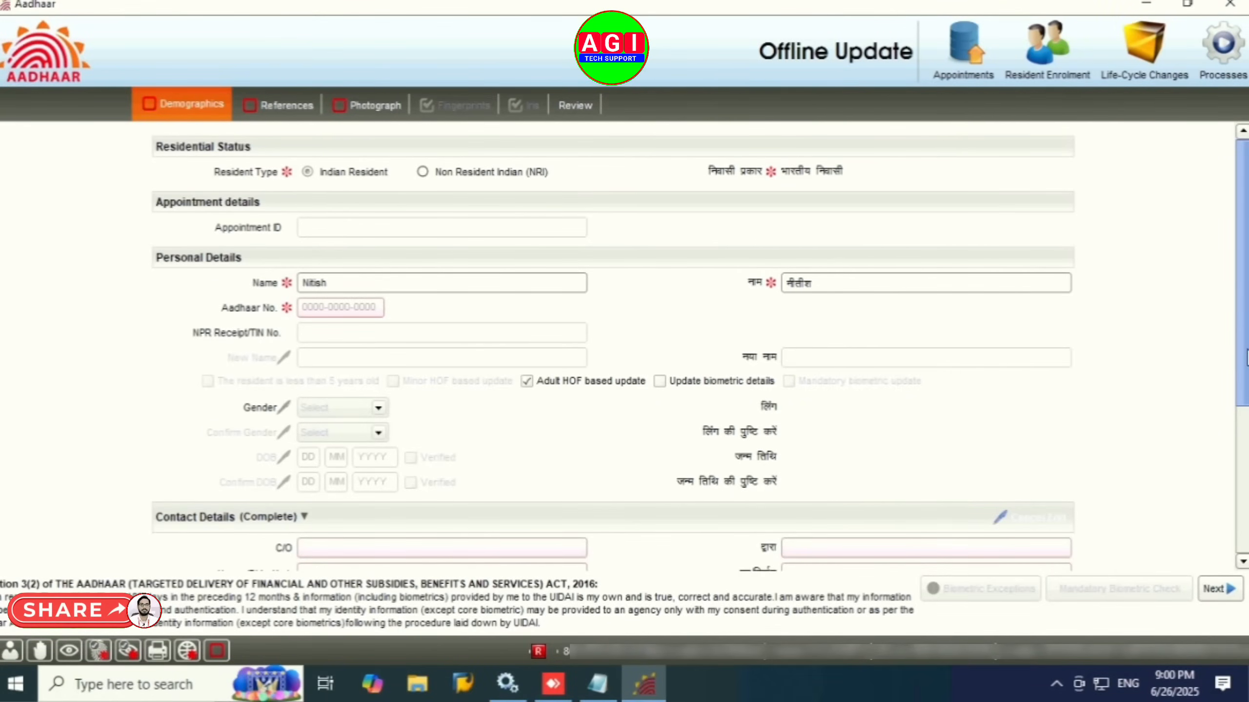
scroll(1196, 423, down, 3)
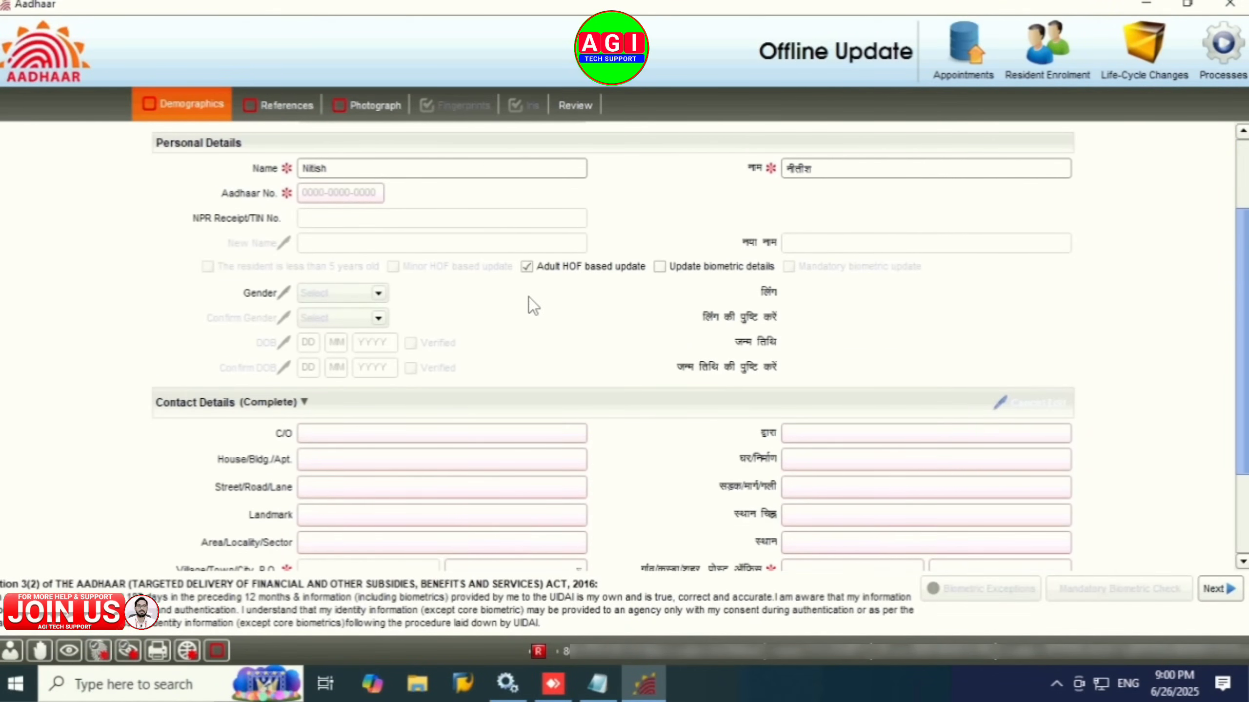
click(532, 270)
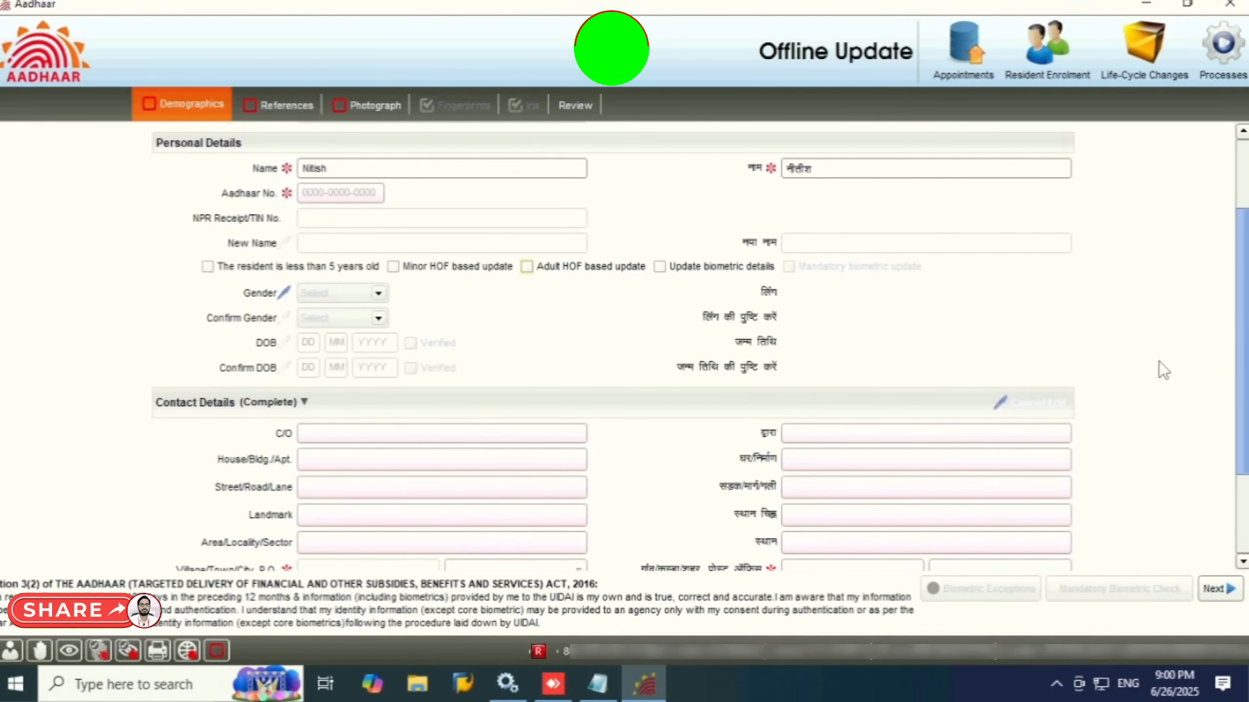
scroll(1247, 362, up, 3)
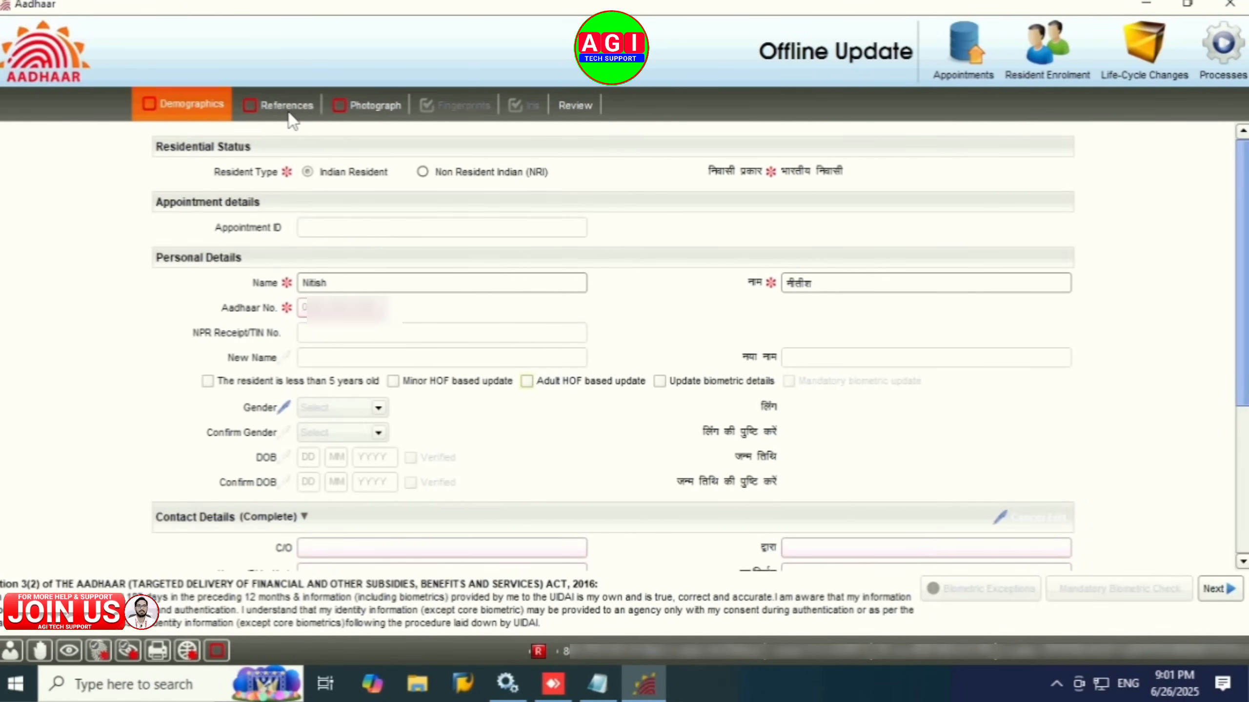
Step: Show the Photograph capture page, with 4 attempts left and no photo, after revisiting References
click(374, 105)
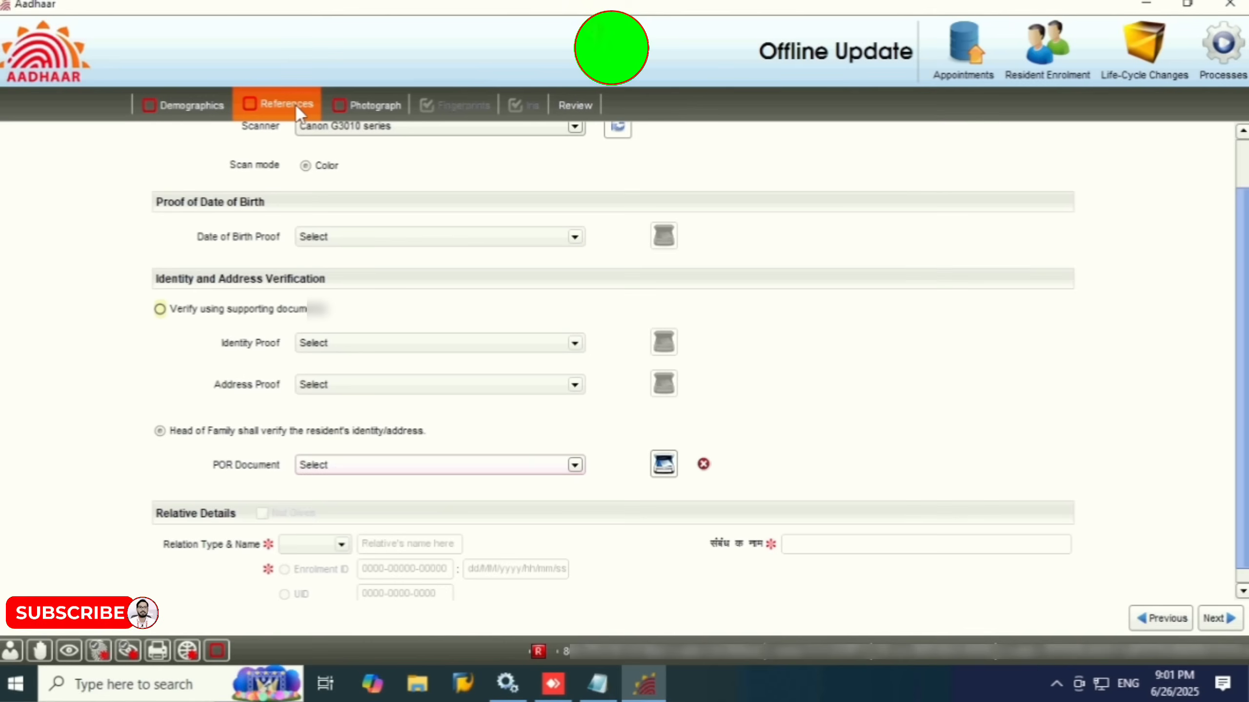
click(295, 104)
drag(1241, 327, 1241, 201)
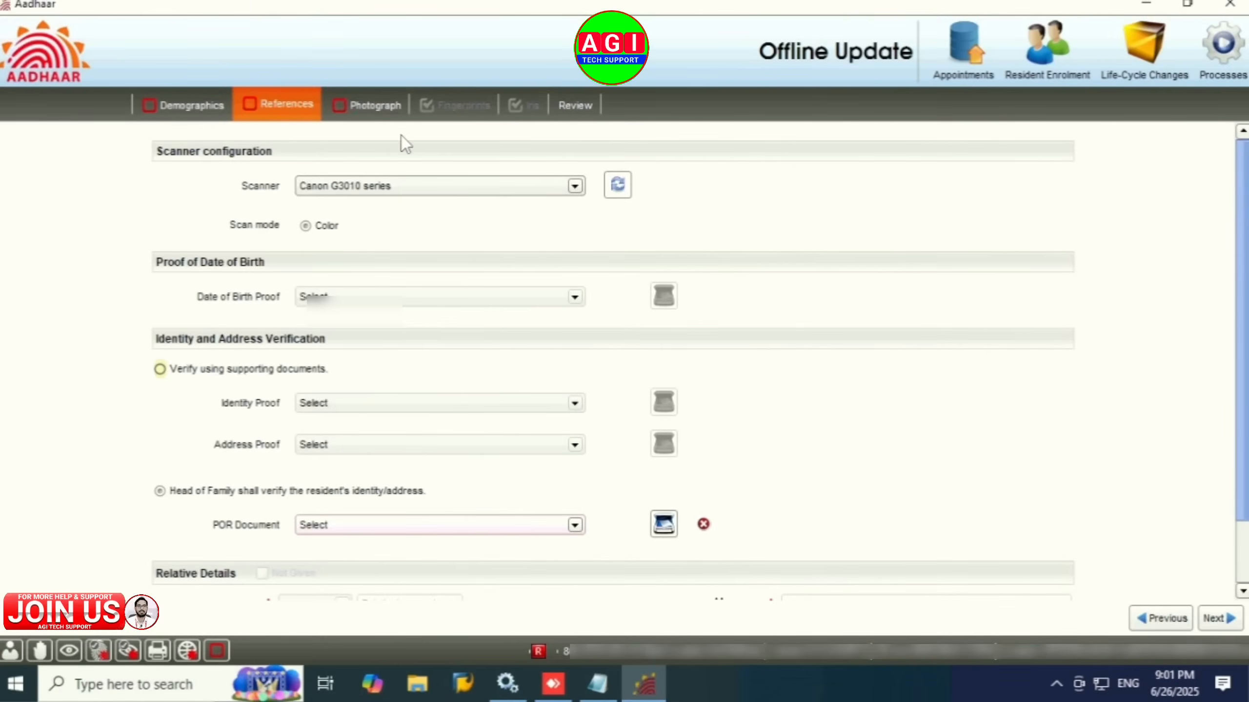
click(377, 109)
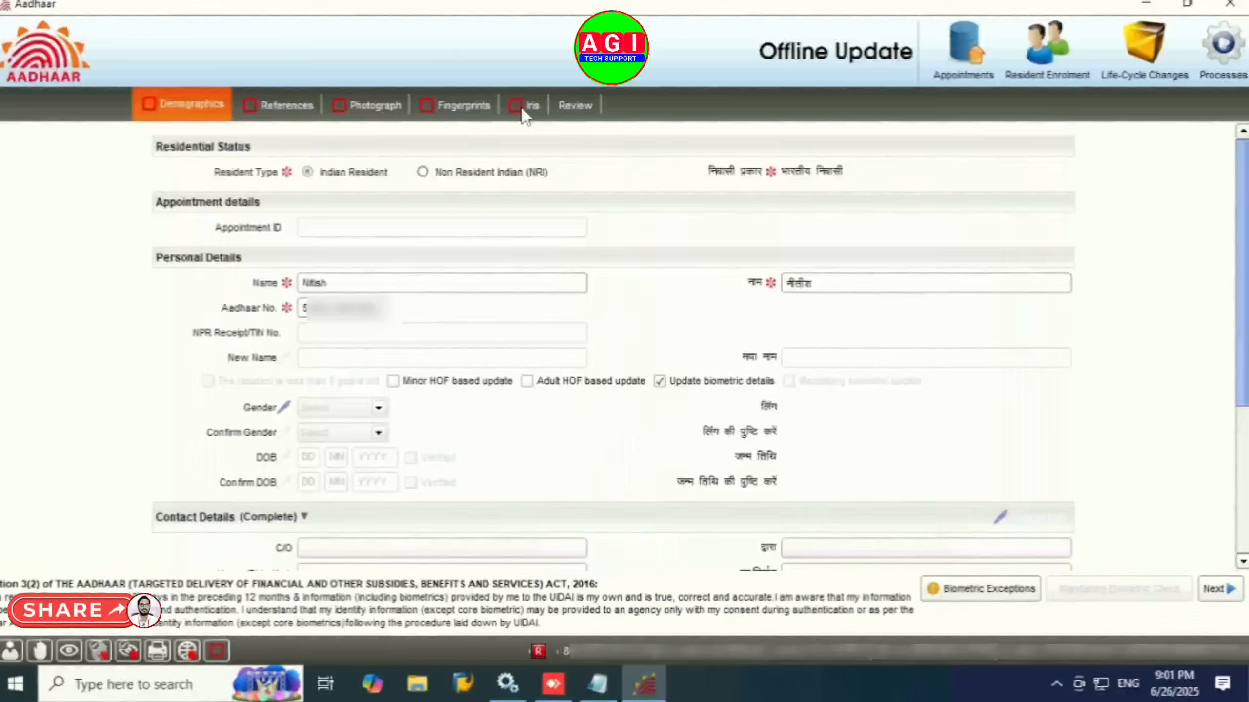
Step: Check the Iris, Fingerprints and Review steps, then return to the Demographics form
click(523, 110)
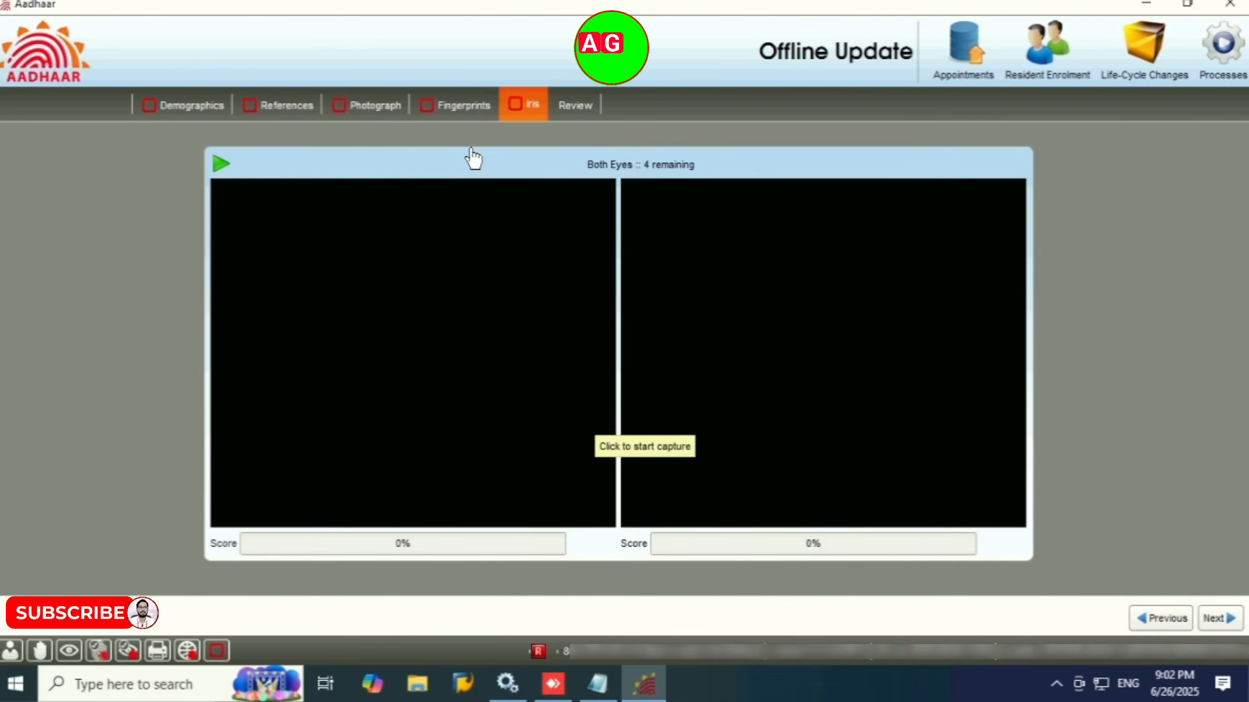
click(464, 106)
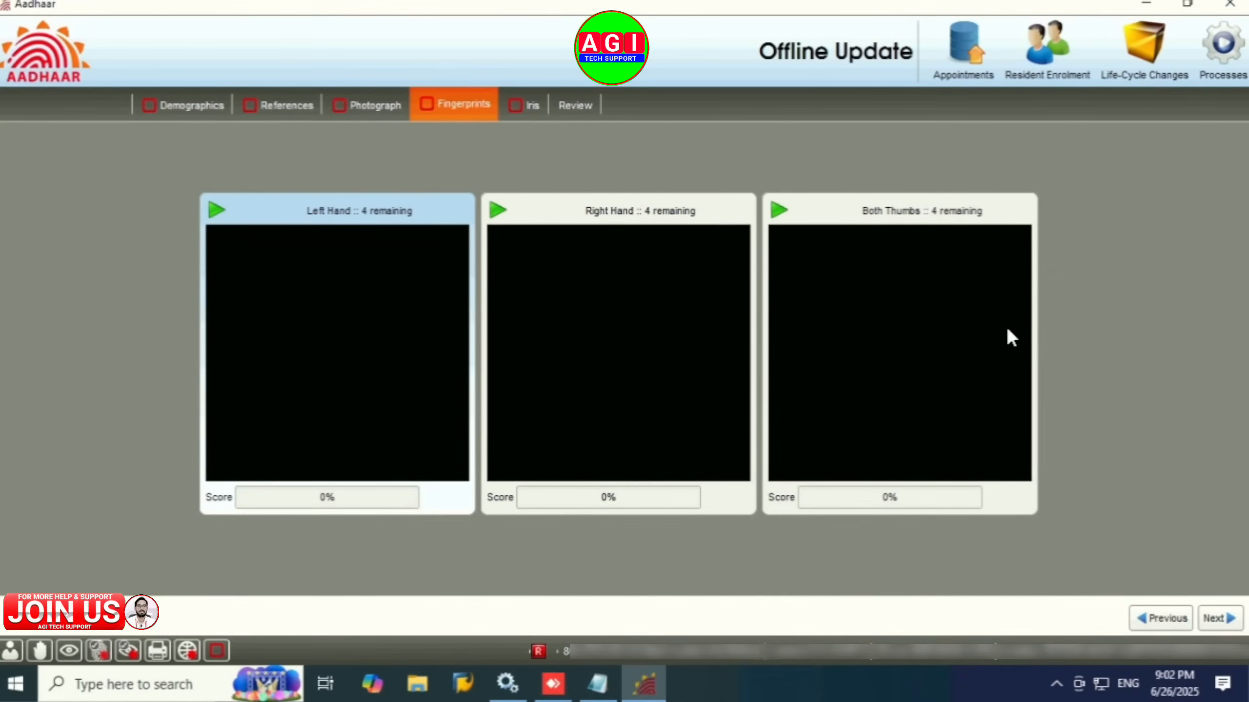
click(575, 105)
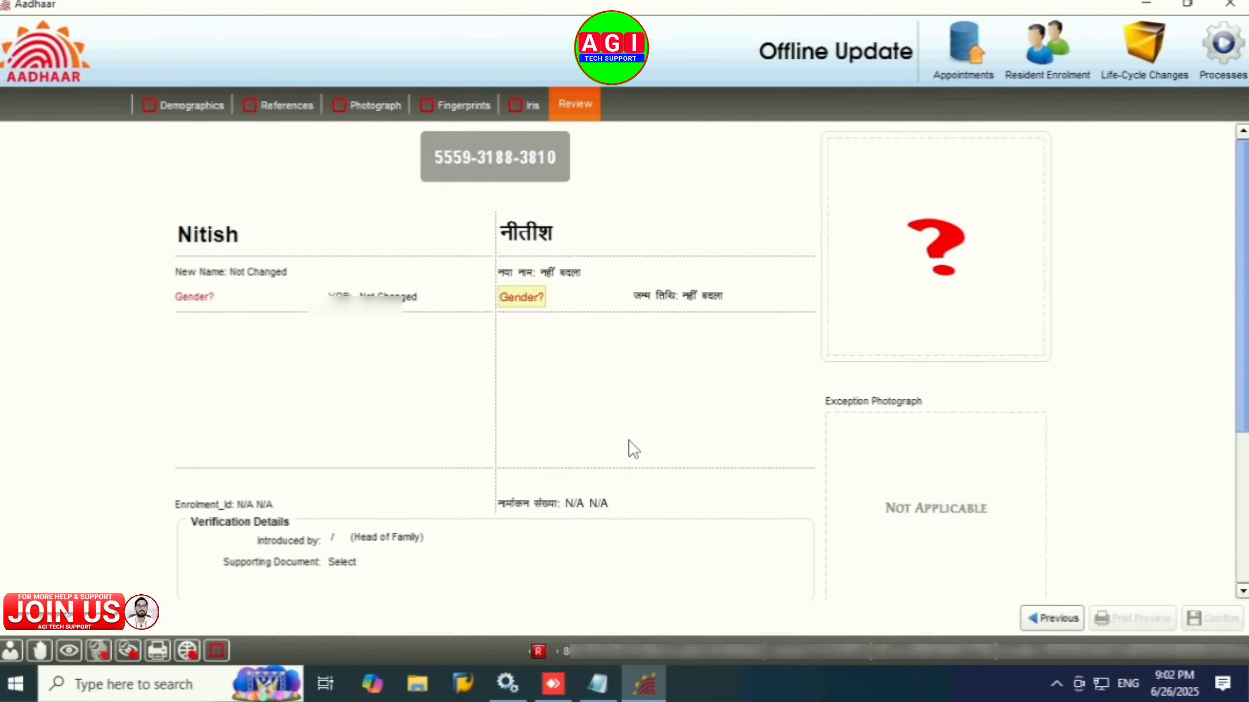
click(191, 105)
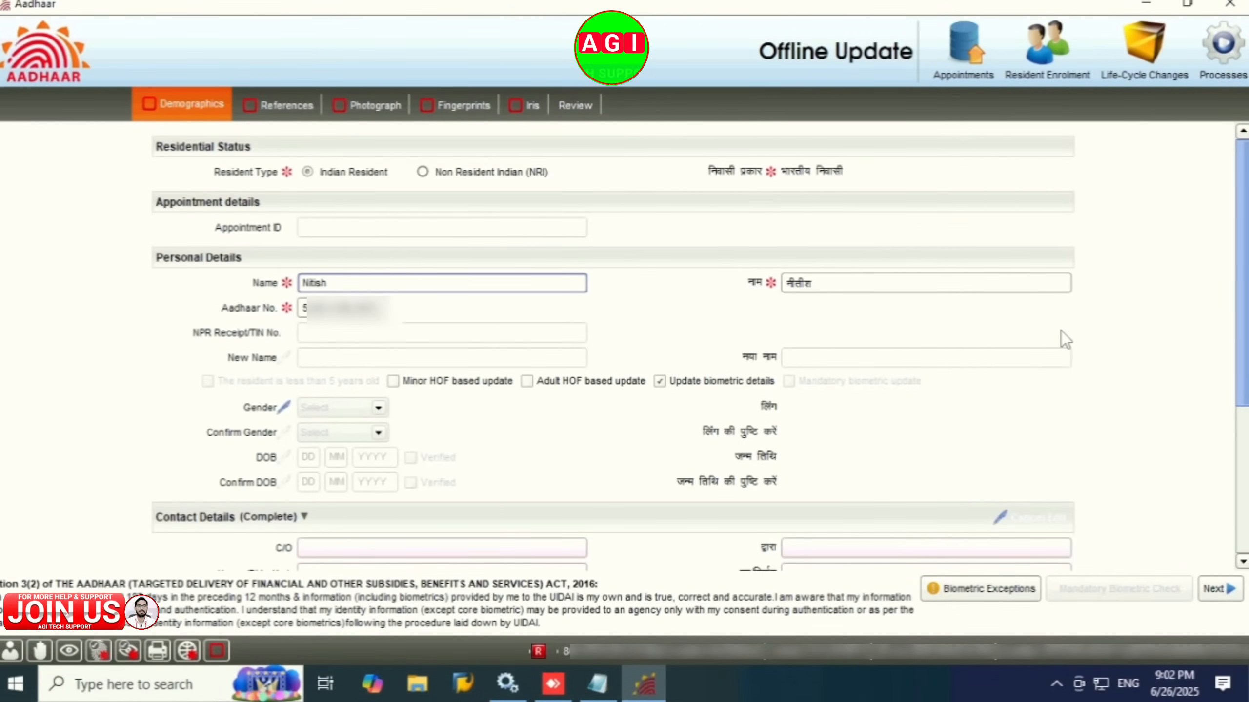
Step: Select Universal Client as the operation mode via Processes > Life-Cycle Changes > Mode Selection
click(1225, 61)
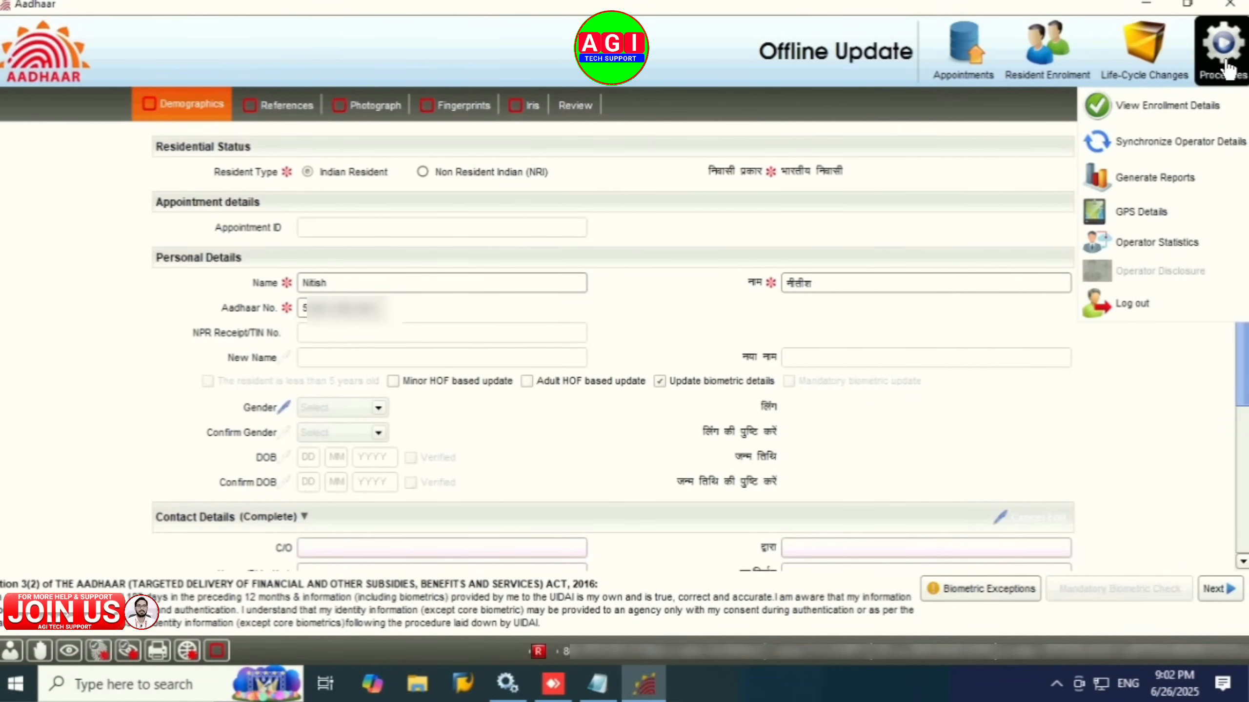
click(1144, 54)
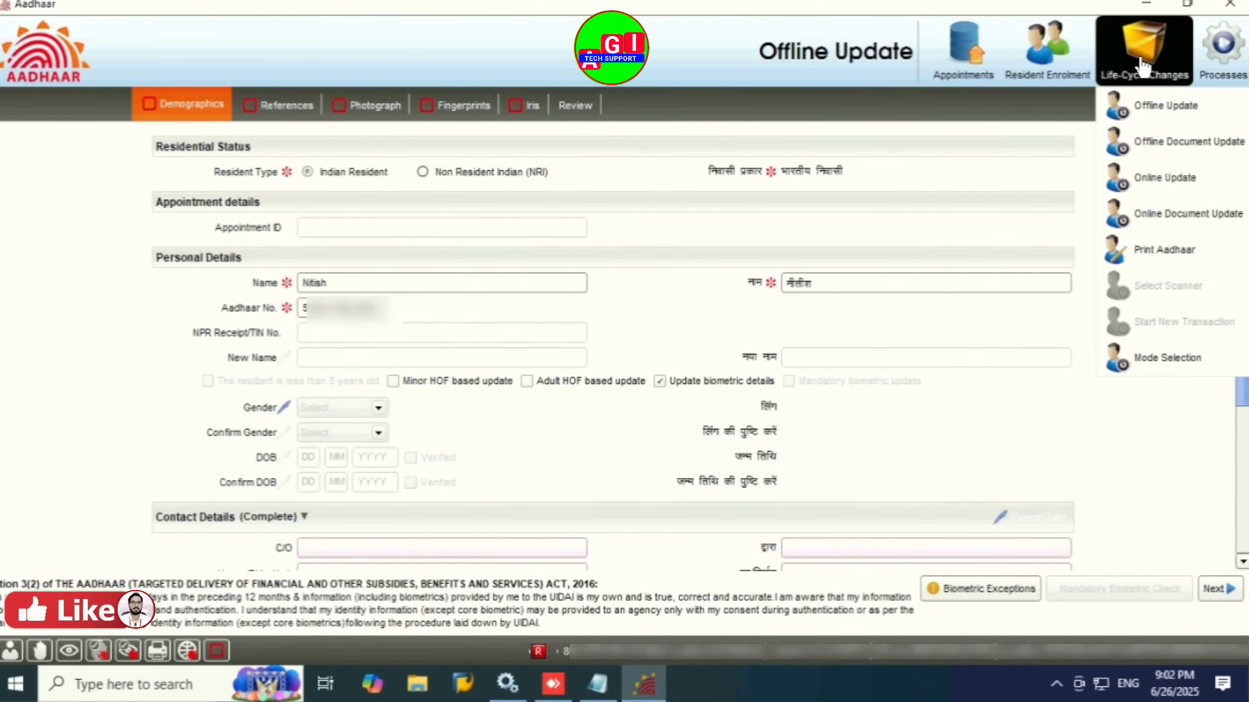
click(1171, 364)
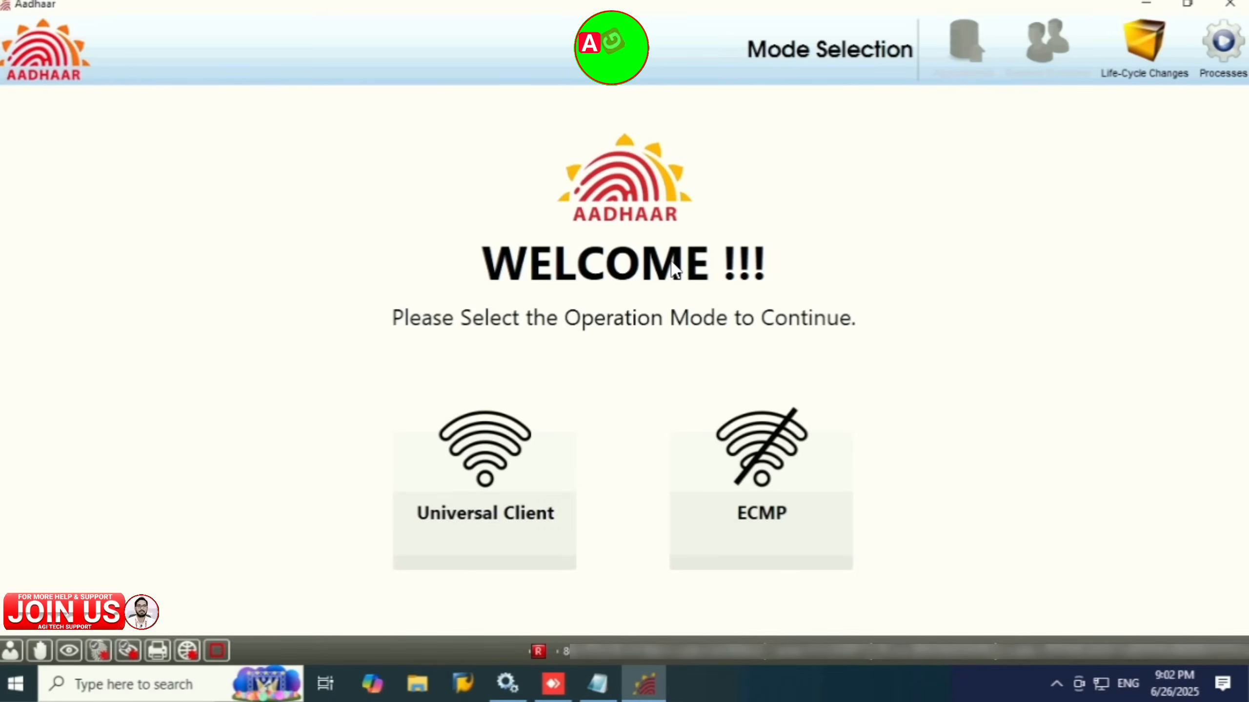
click(486, 484)
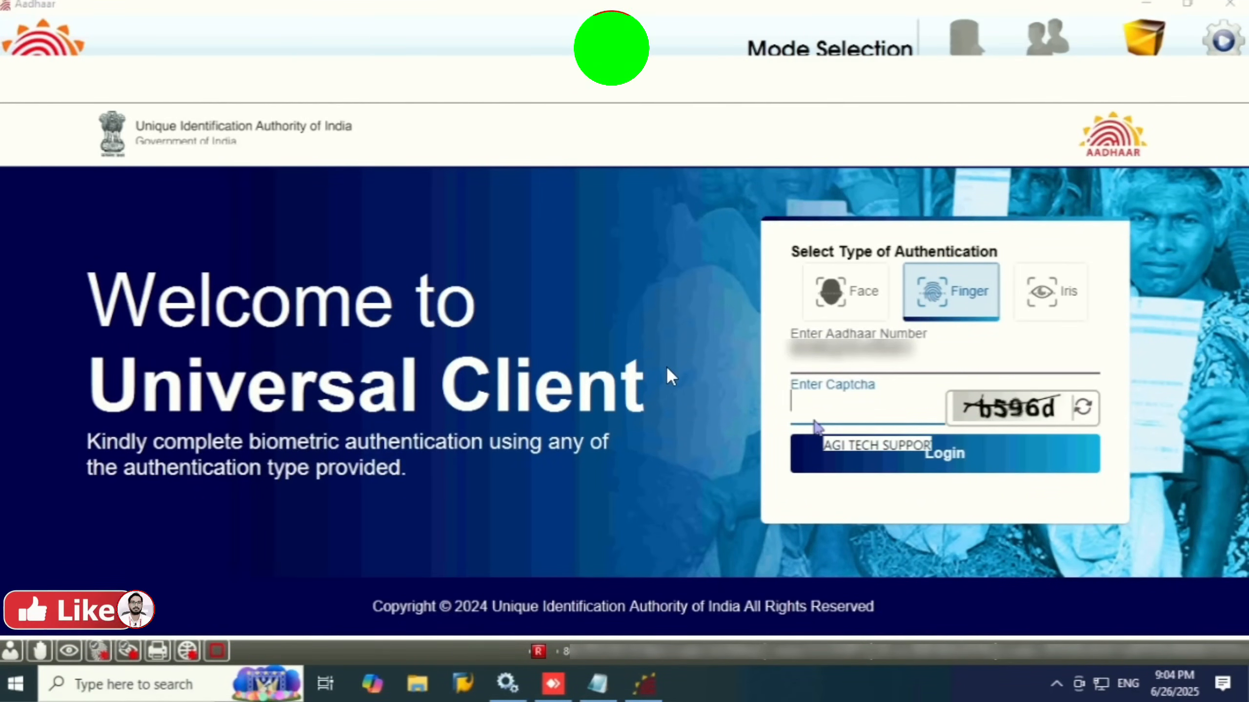
Step: Enter the displayed captcha and submit it to begin the operator login
text(b596d)
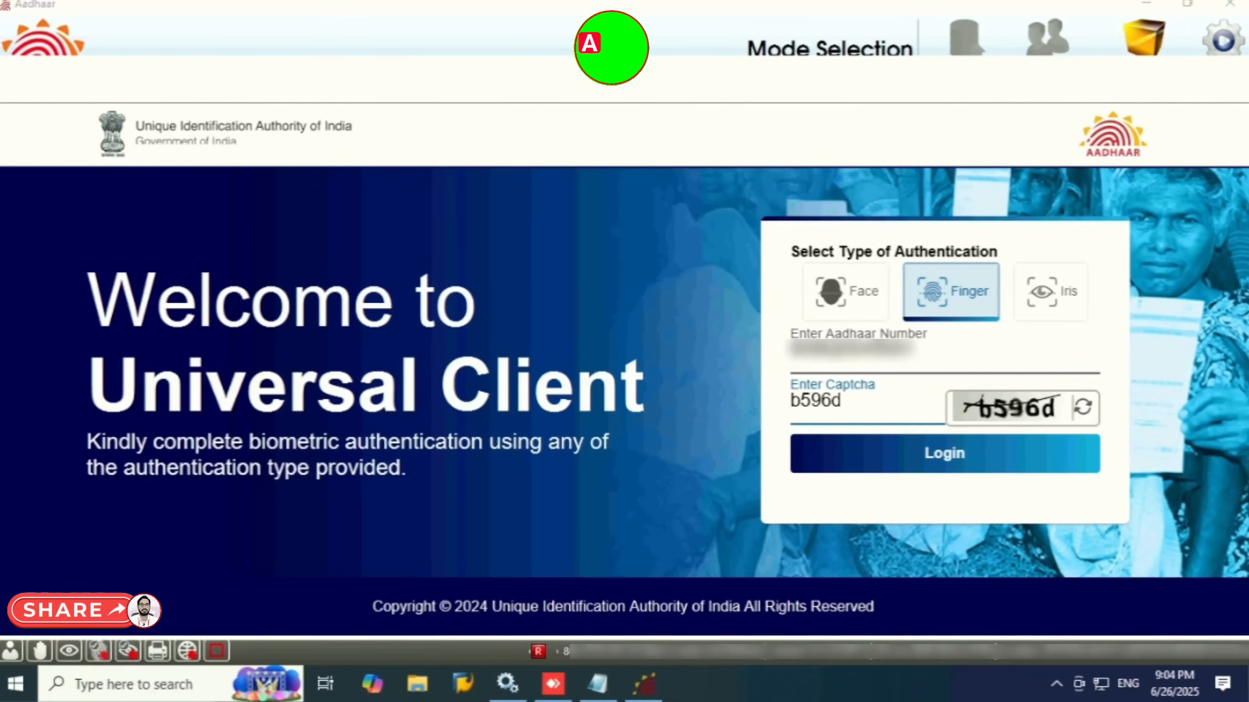
click(961, 470)
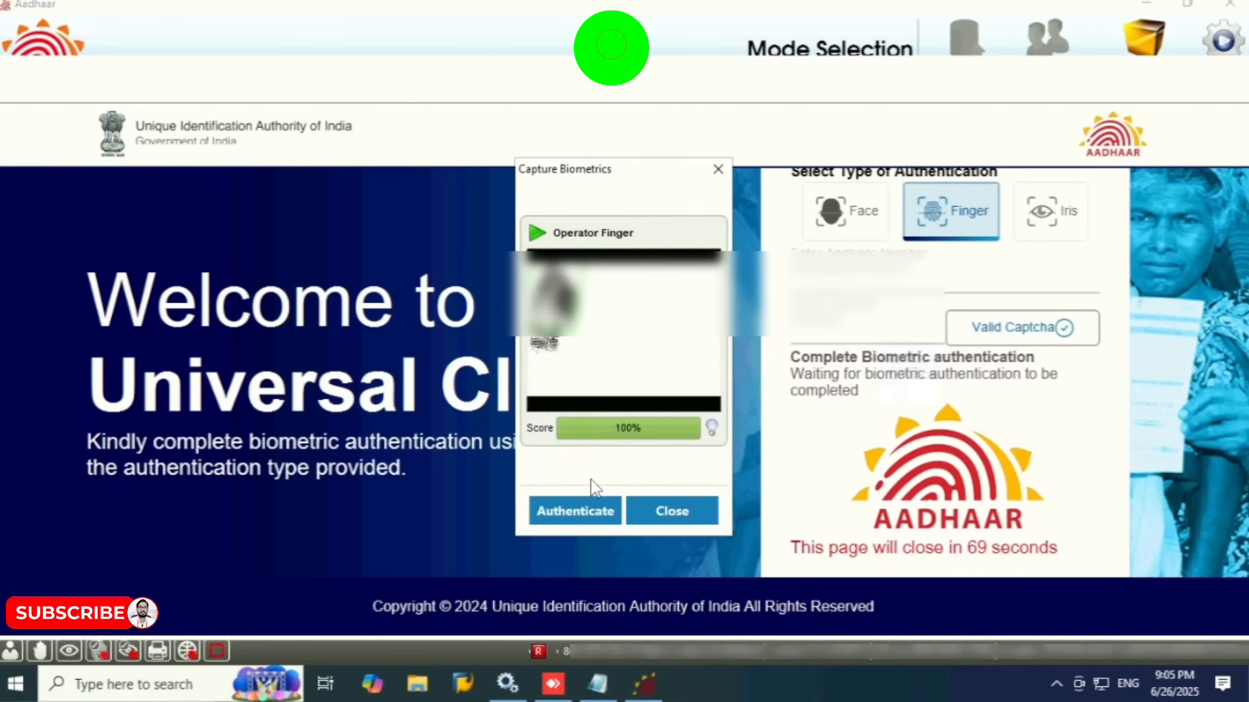
Step: Log the operator in using the captured fingerprint and the one-time password
click(573, 521)
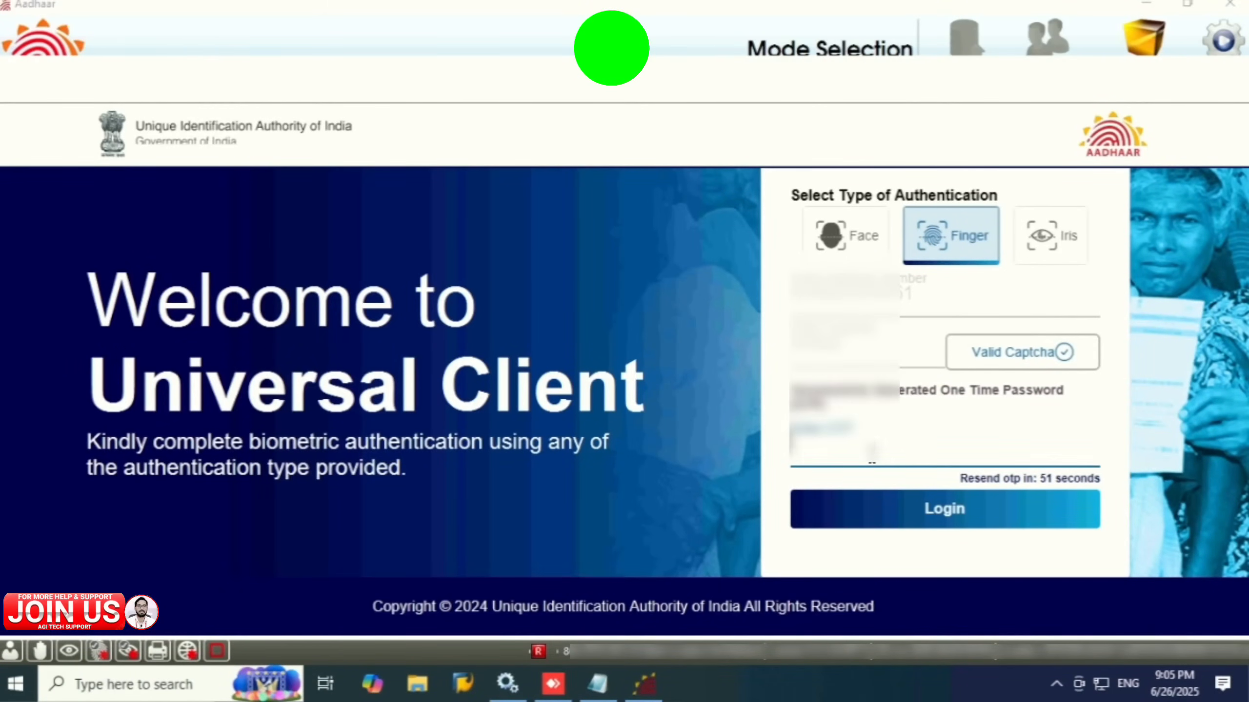
key(Return)
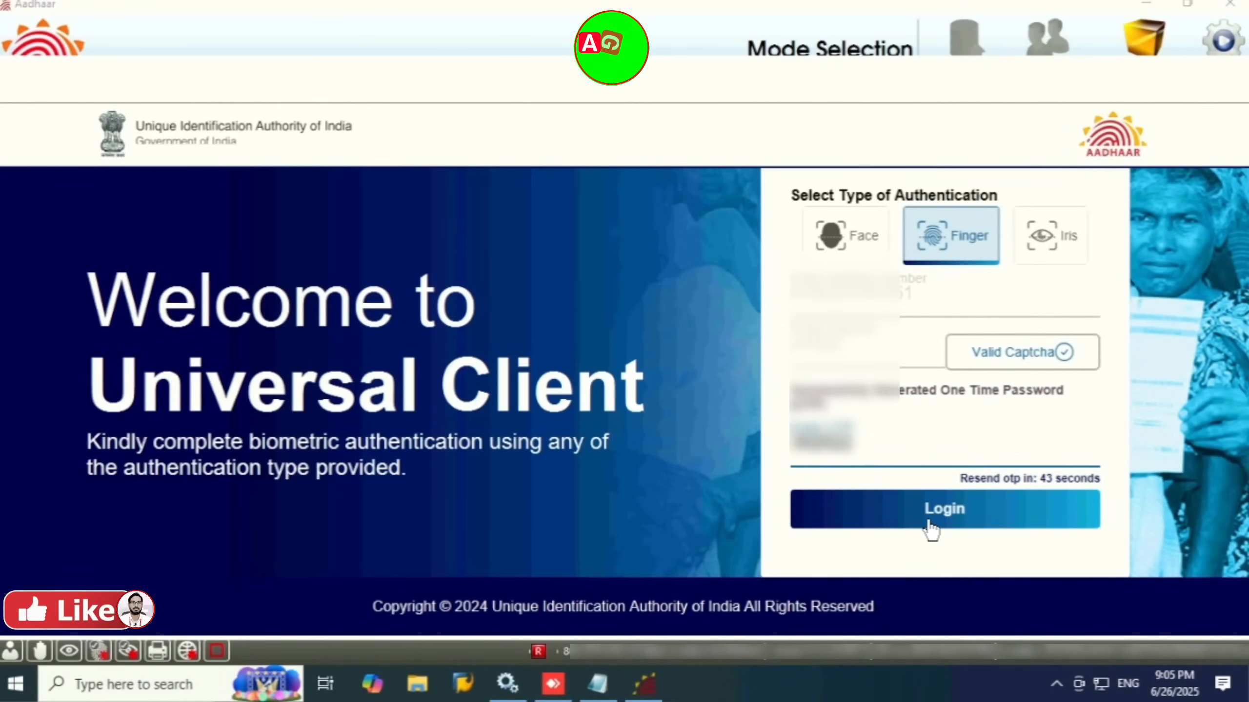
click(928, 523)
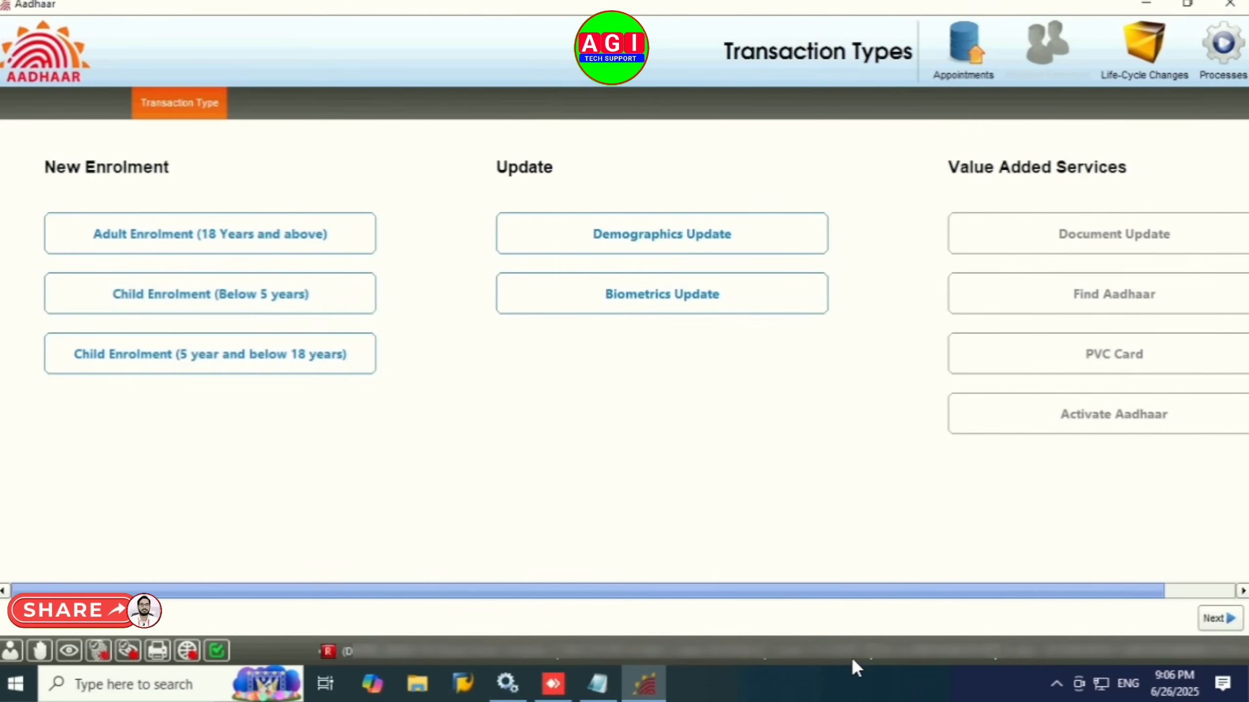
Step: Start a Biometrics Update transaction and confirm the resident's Aadhaar number
click(655, 302)
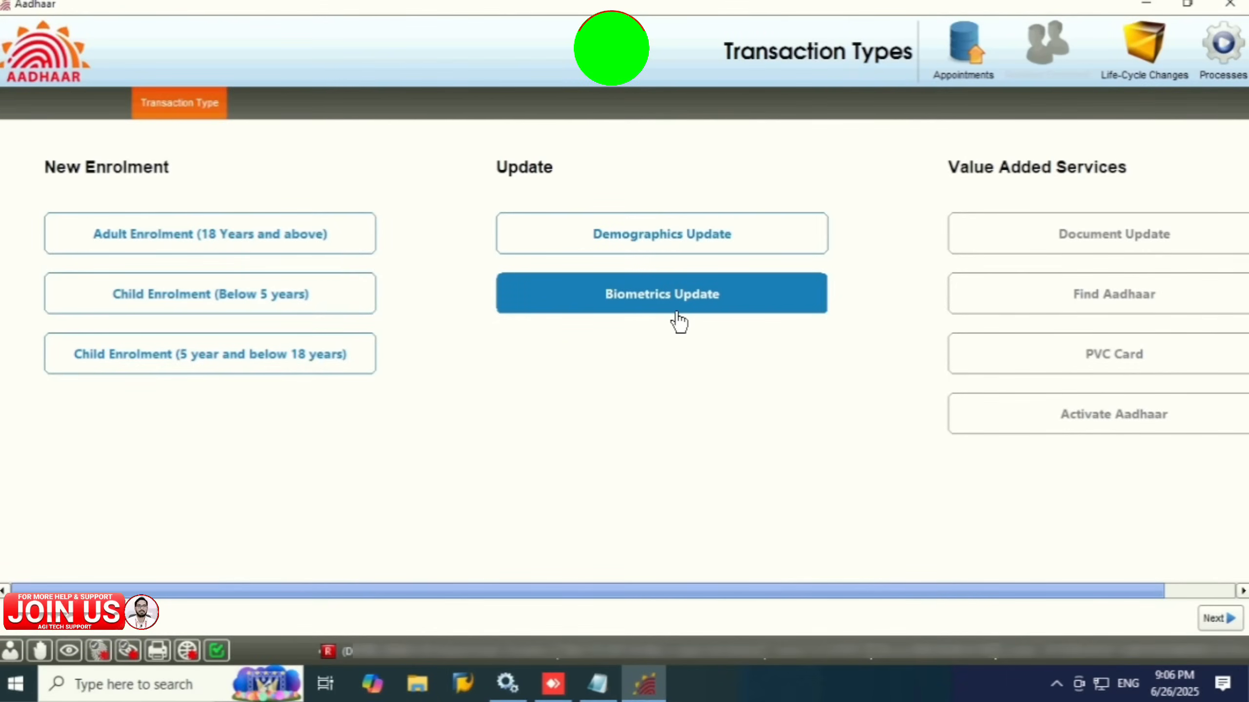
click(1217, 620)
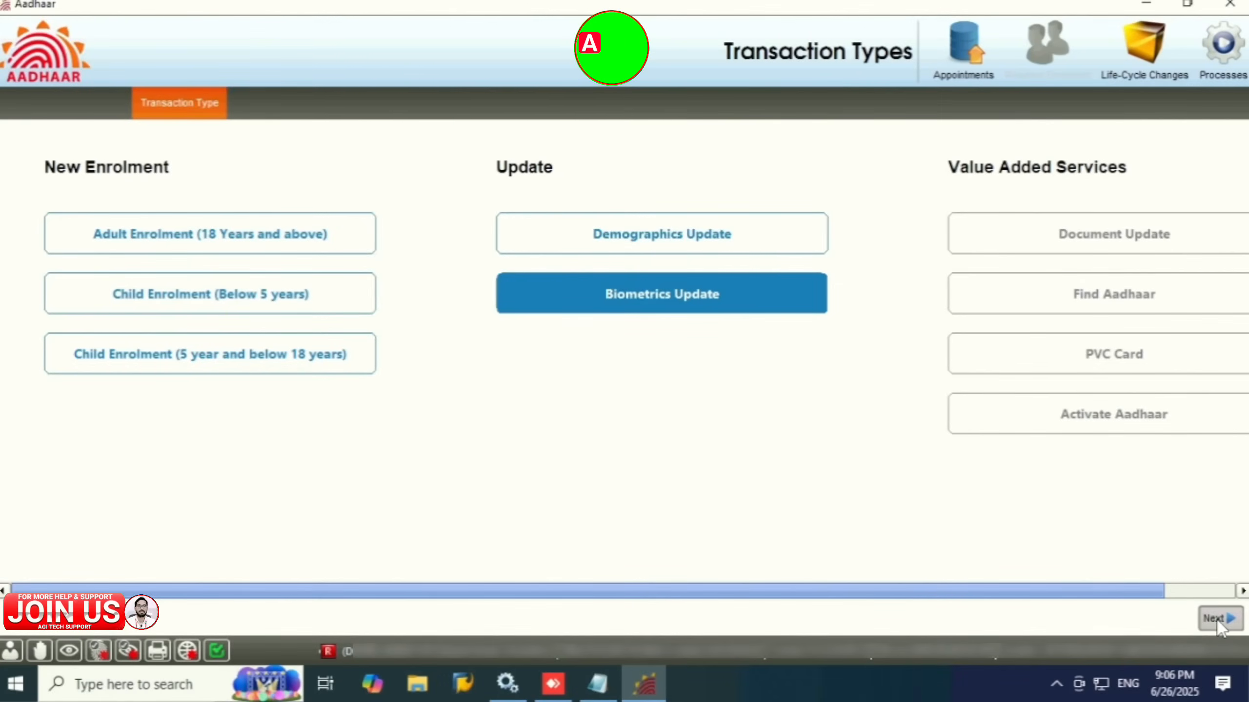
click(531, 358)
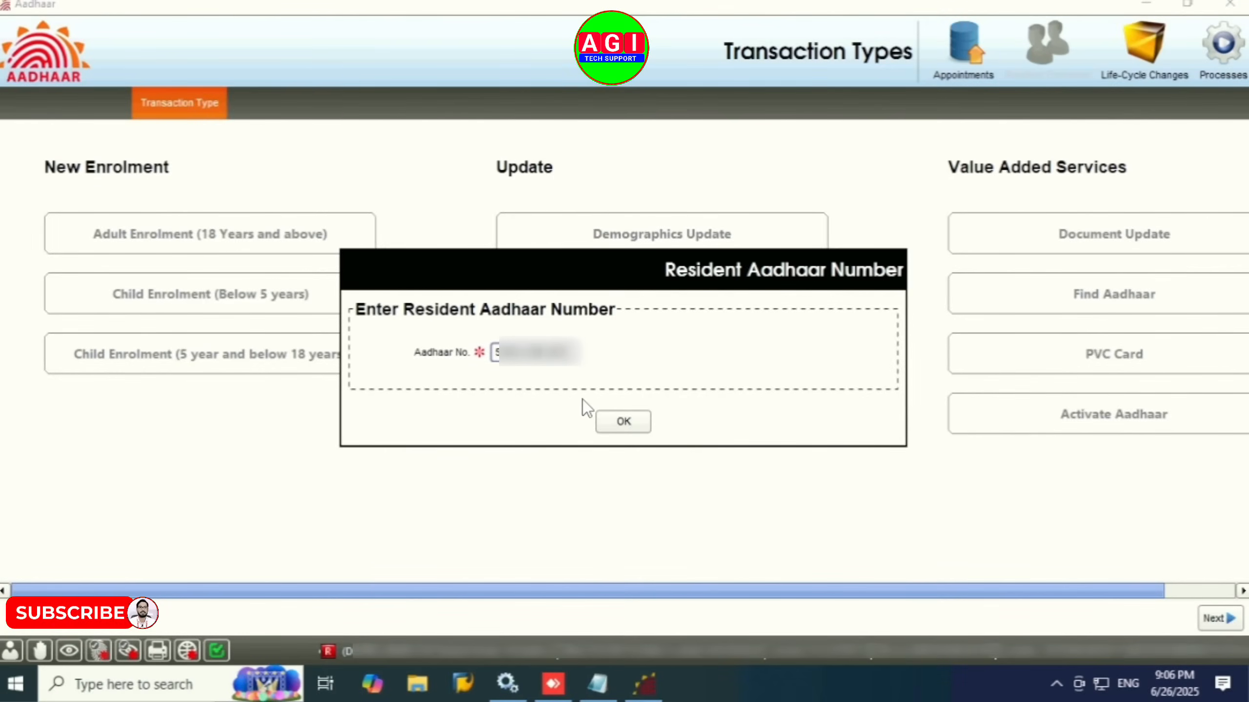
click(621, 422)
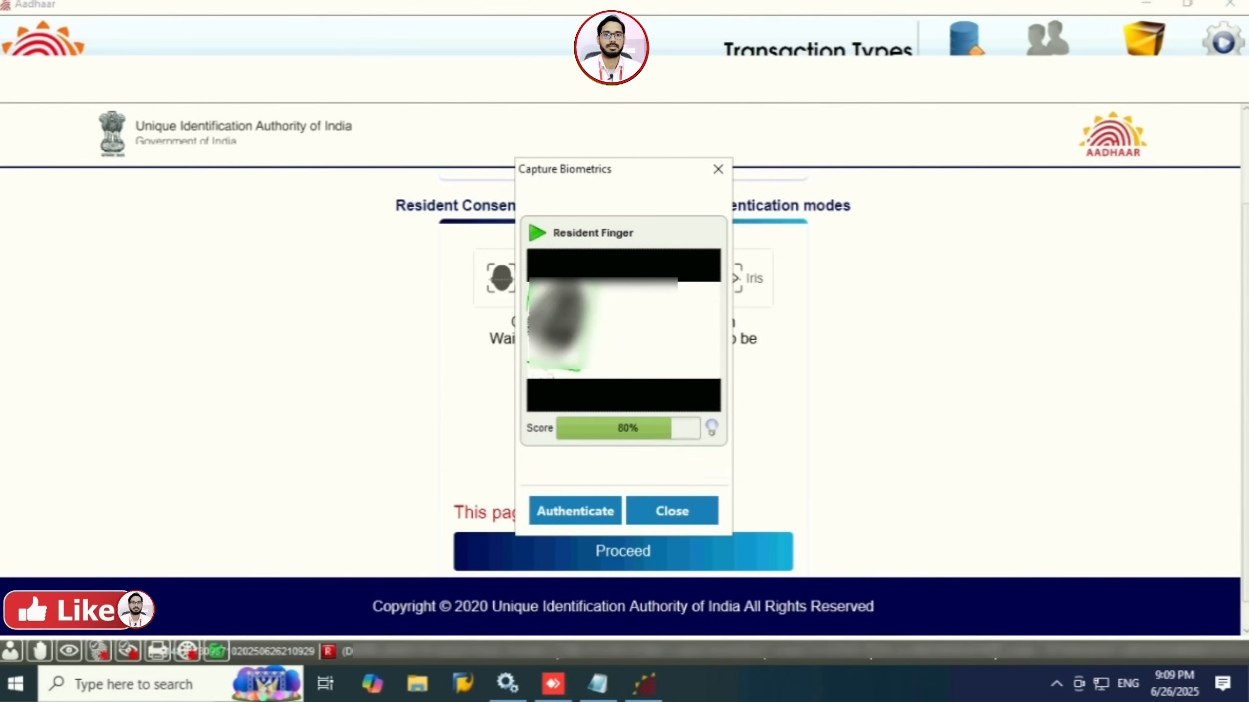
Step: Authenticate the resident's fingerprint captured at a 100% score as consent
click(590, 514)
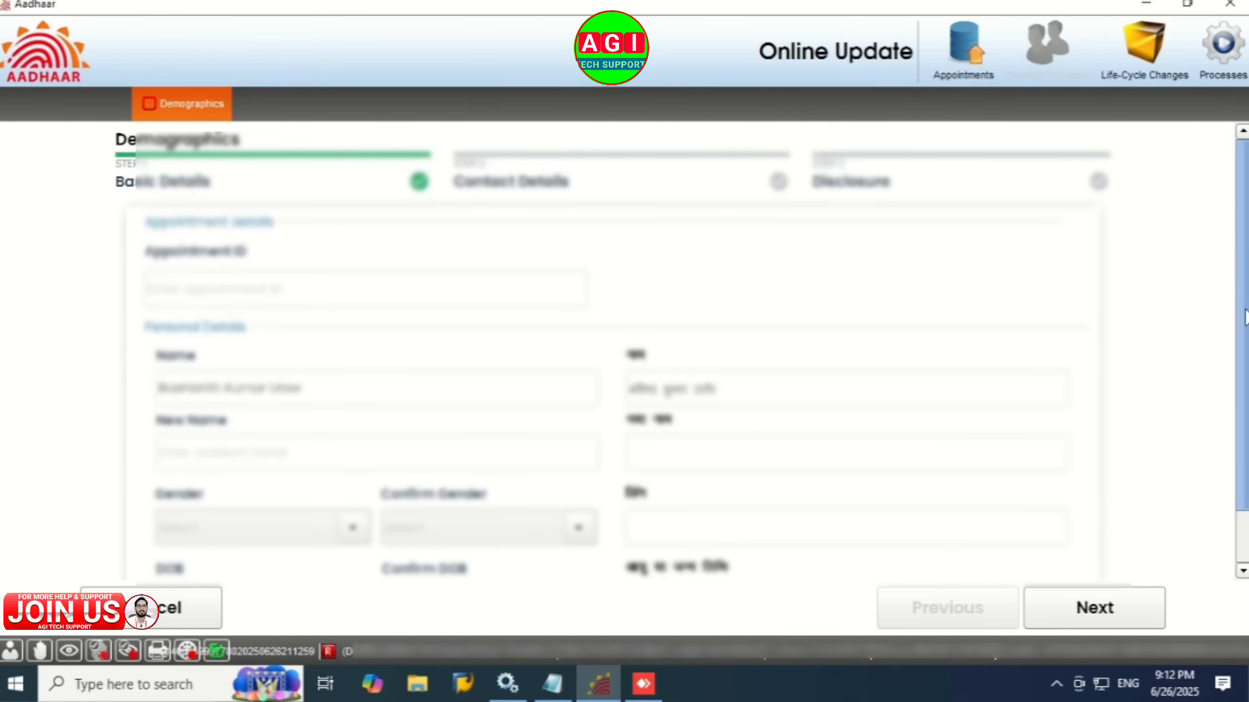
Step: Scroll through the resident's Basic Details and move on to Contact Details
drag(1246, 301, 1246, 435)
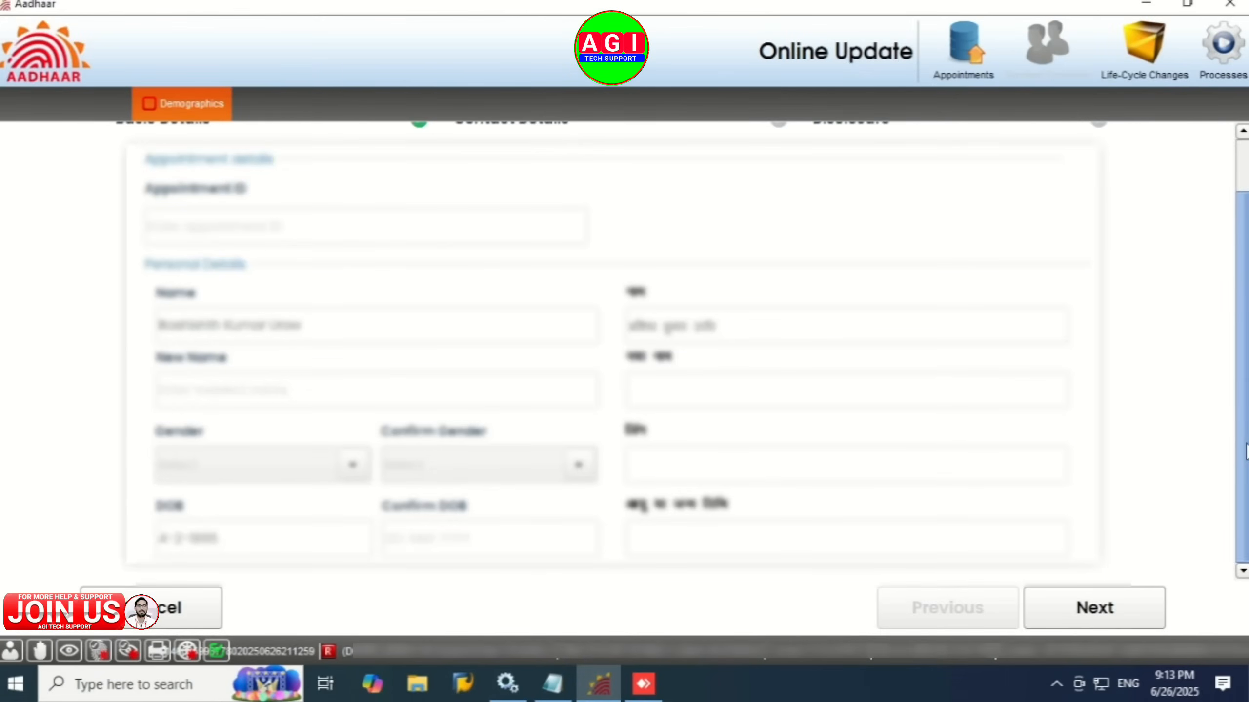
drag(1237, 315, 1237, 260)
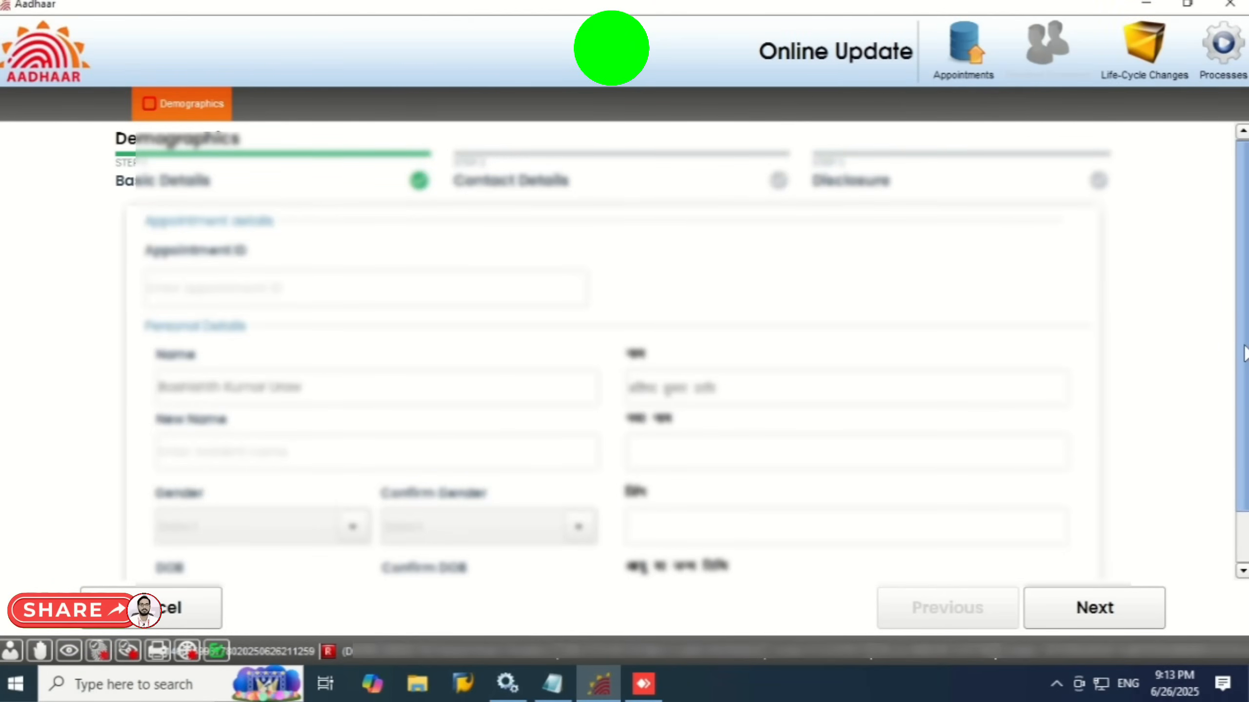
drag(1245, 345, 1245, 409)
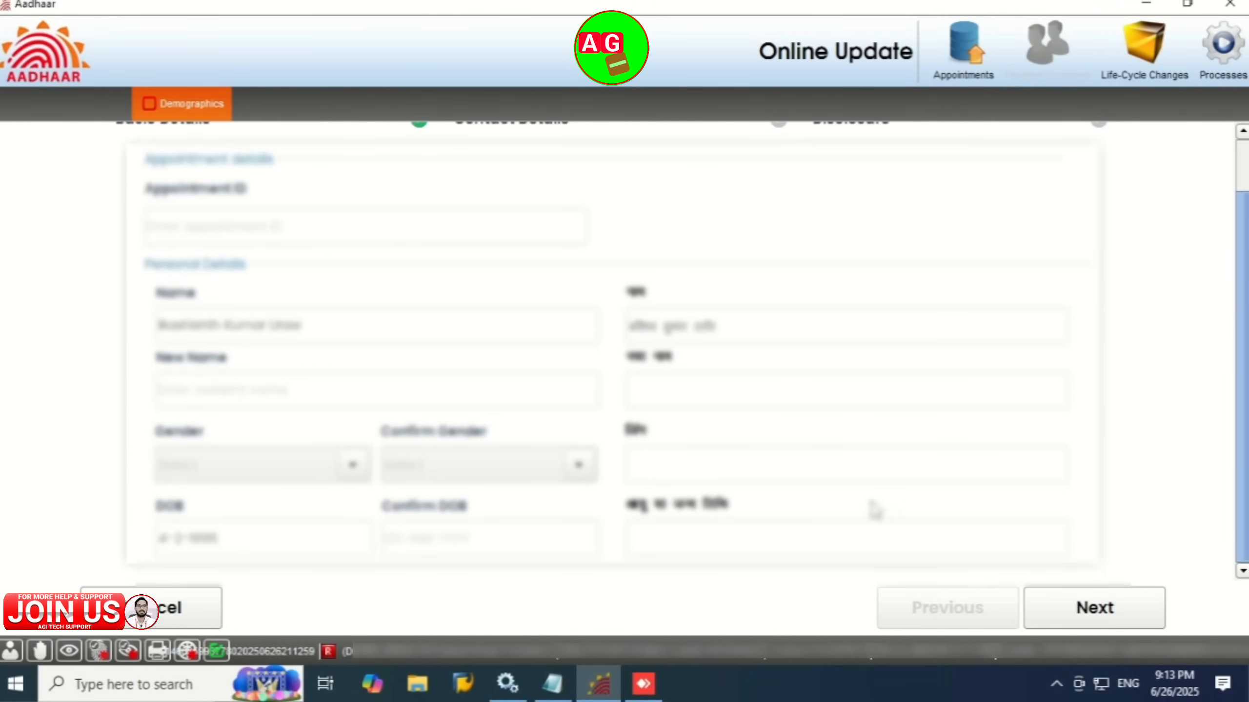
scroll(889, 366, up, 2)
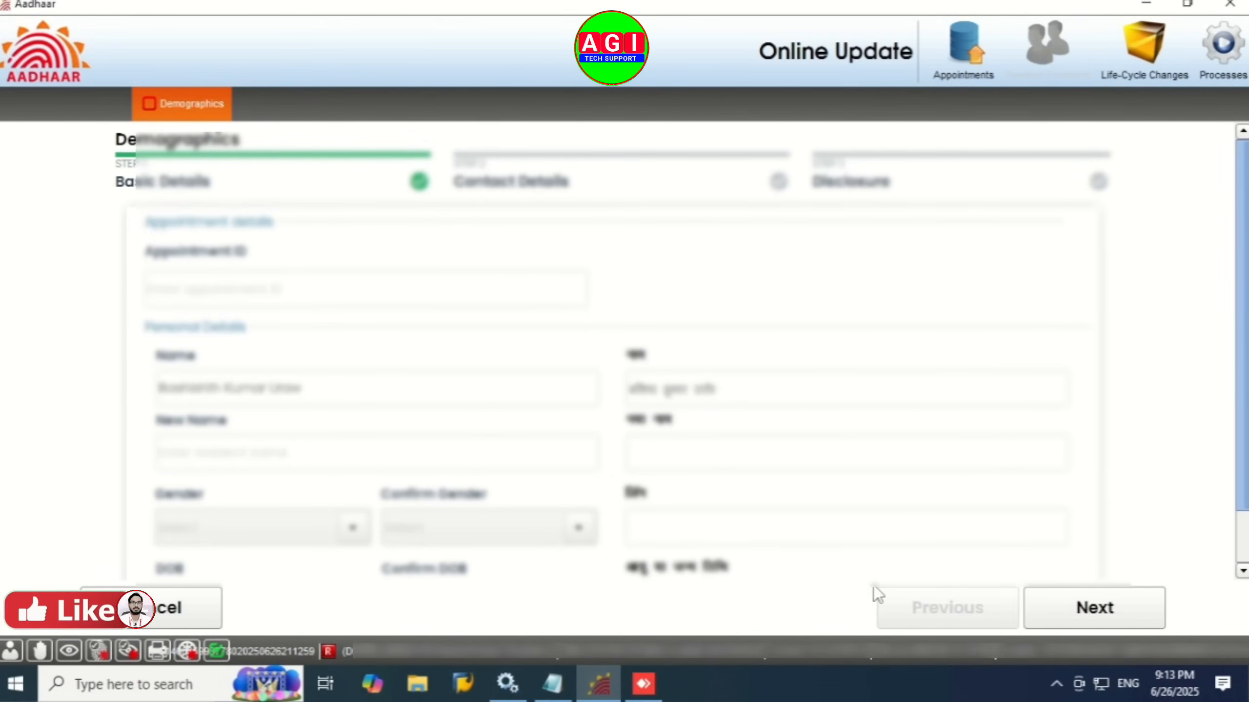
click(1081, 609)
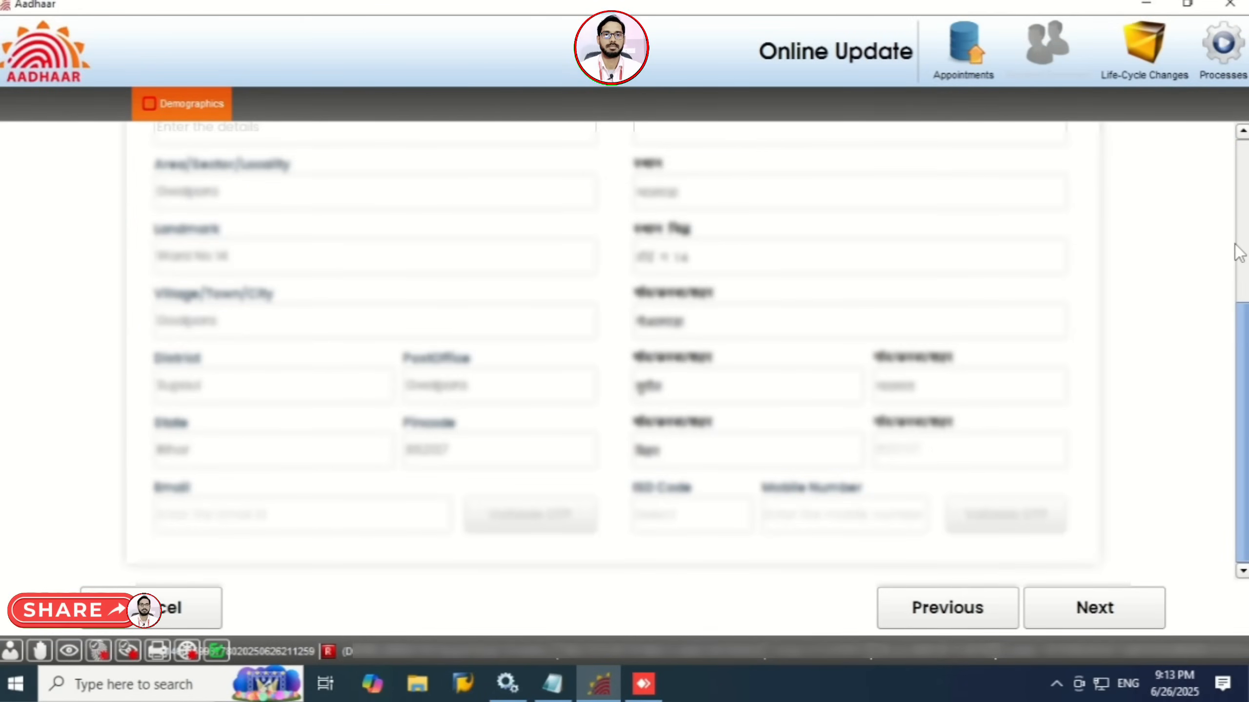
Step: Review the Contact Details and continue to the Disclosure declaration
click(1242, 182)
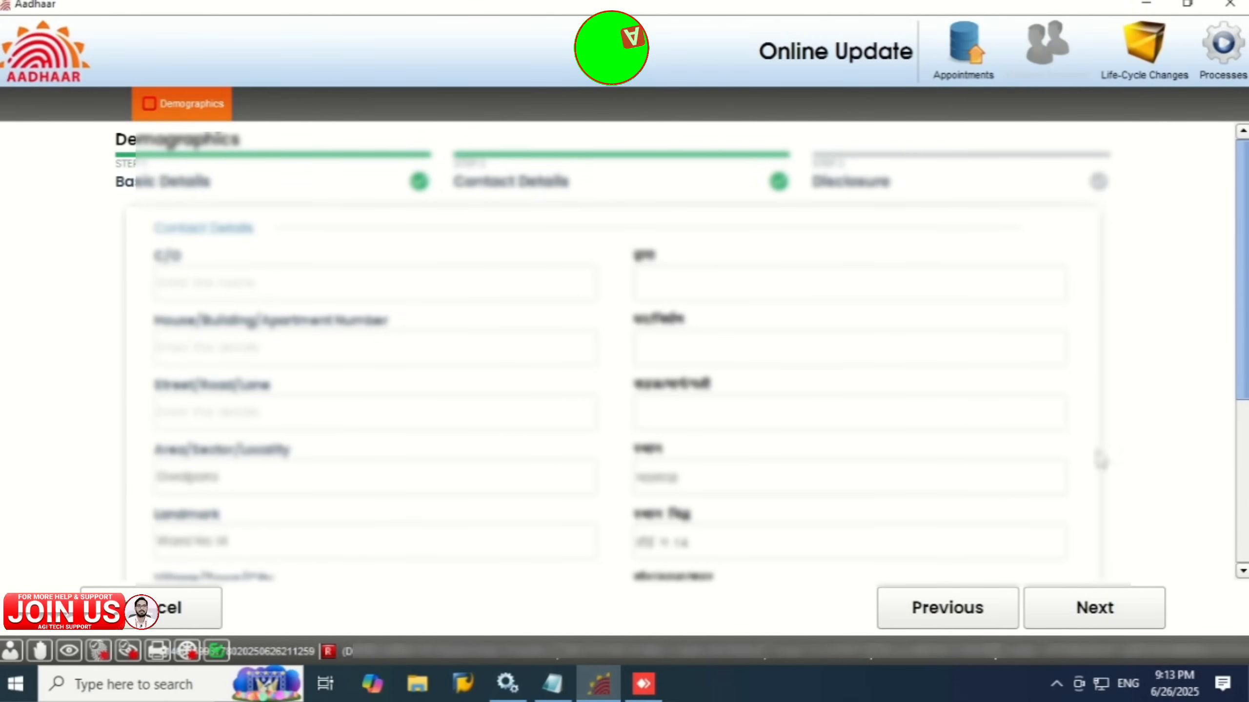
scroll(252, 497, down, 5)
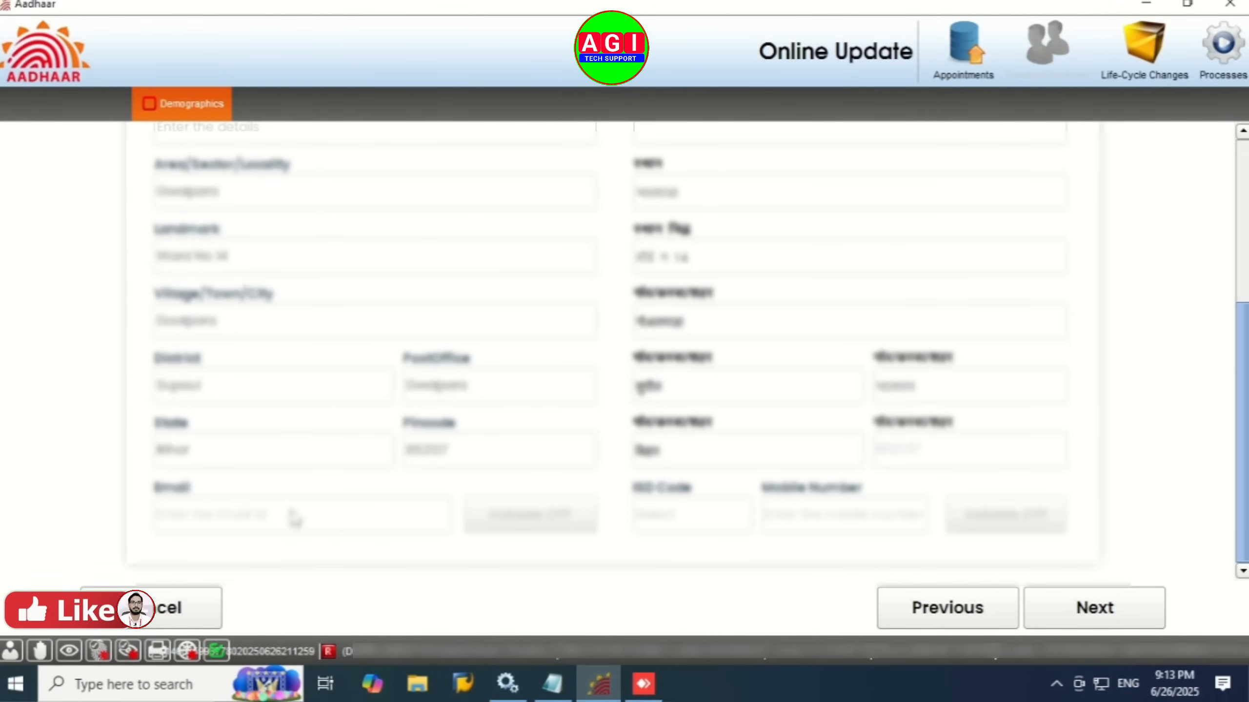
drag(1242, 433, 1247, 292)
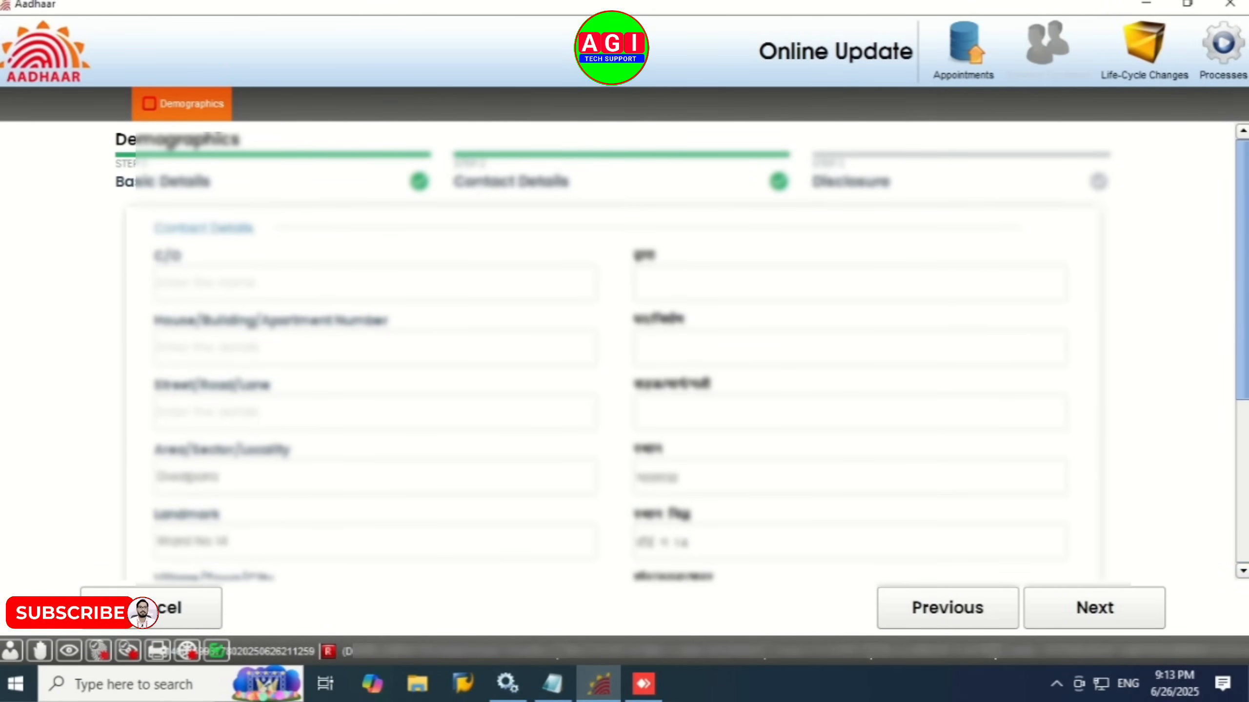
scroll(1233, 504, down, 5)
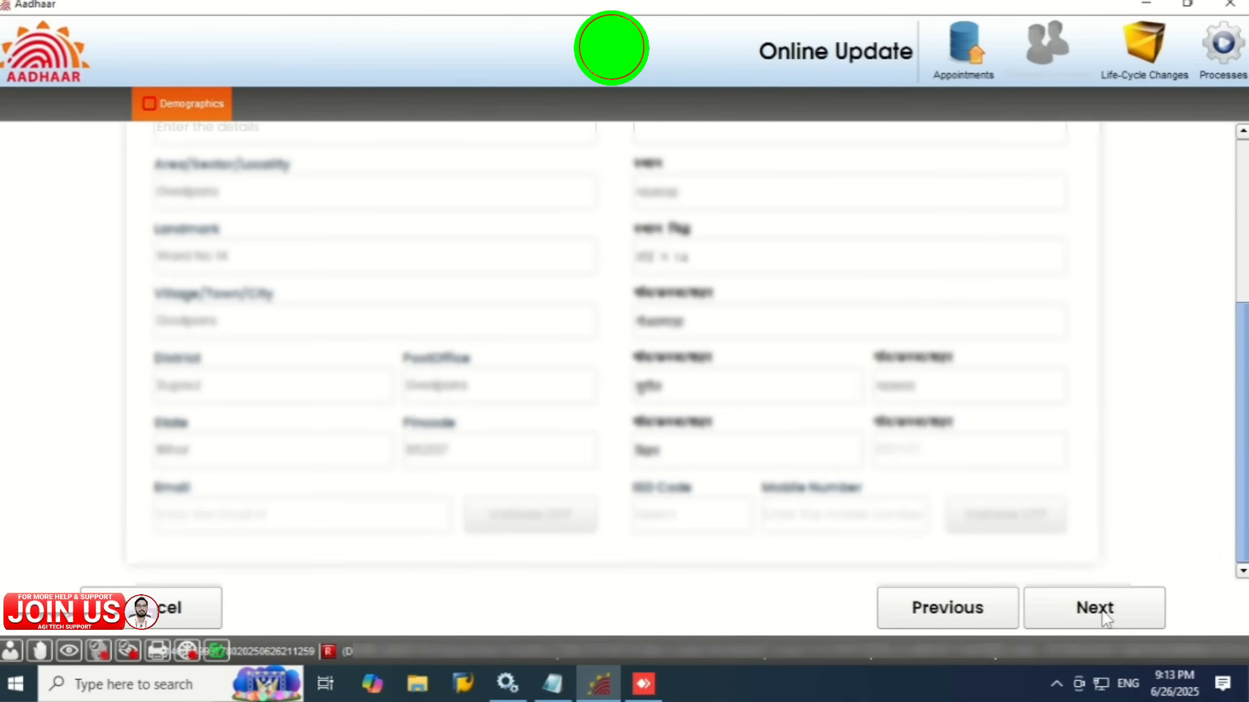
click(1102, 612)
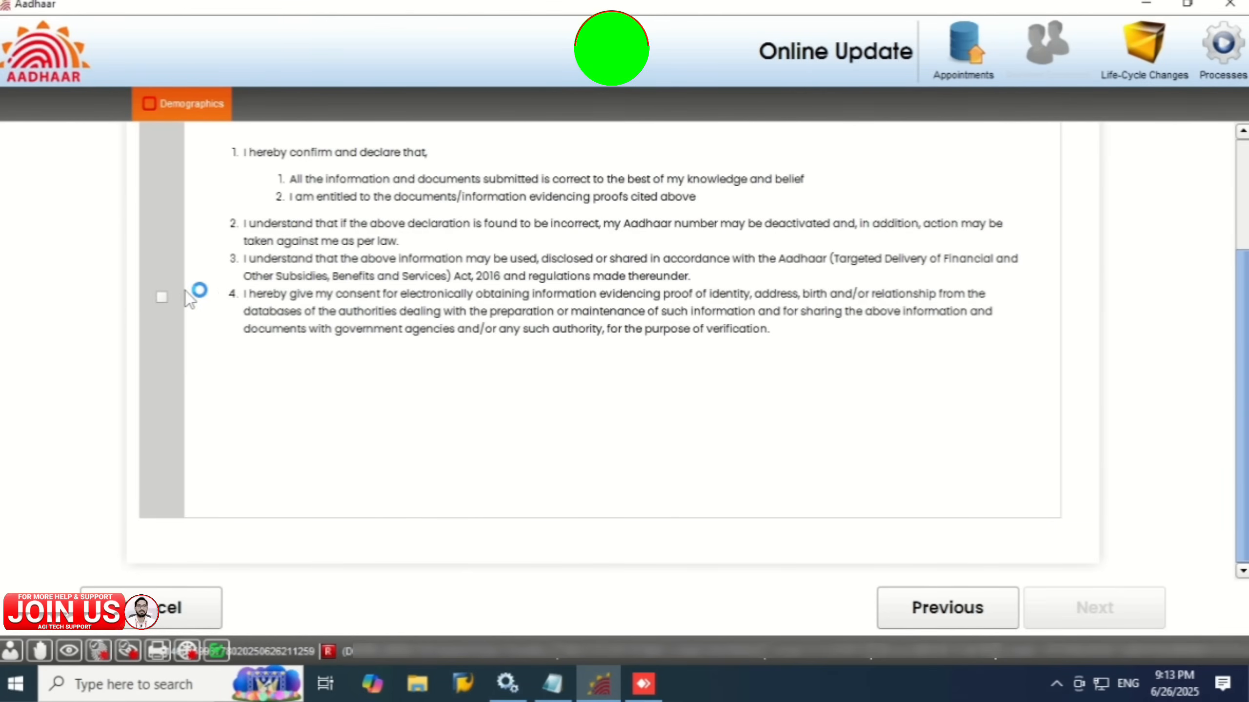
Step: Tick the resident declaration and continue to the biometric capture steps
click(166, 296)
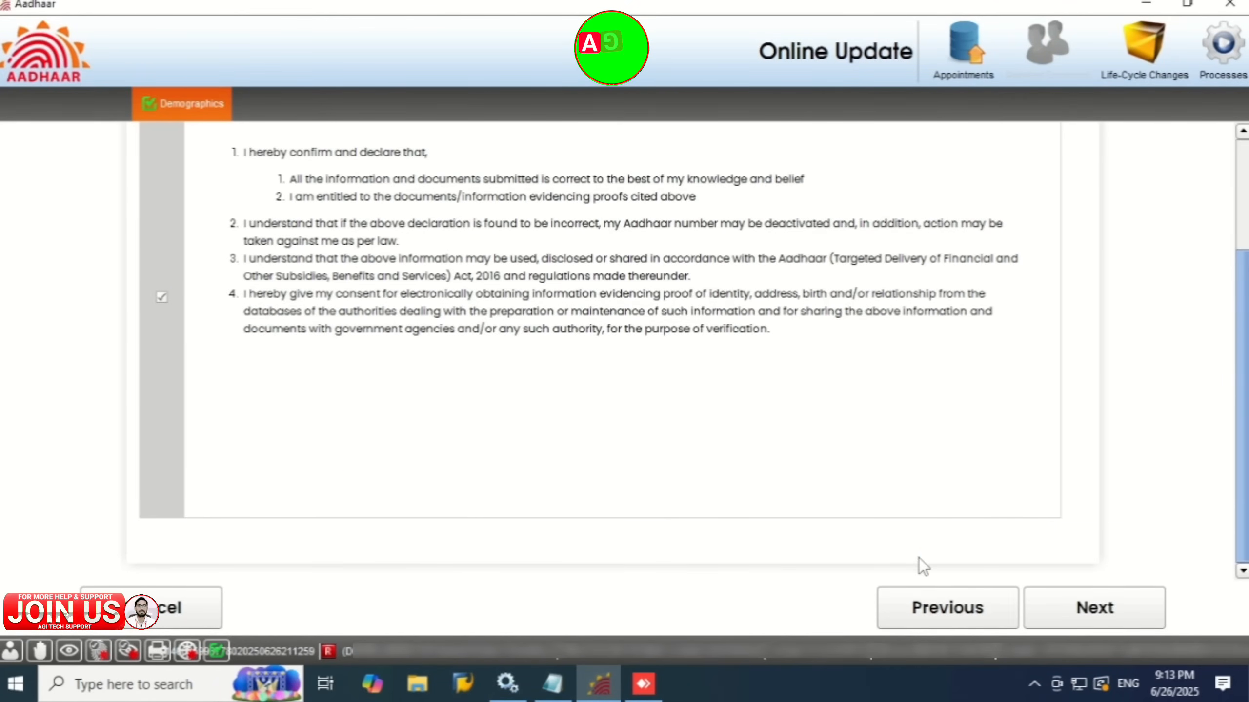
click(1112, 619)
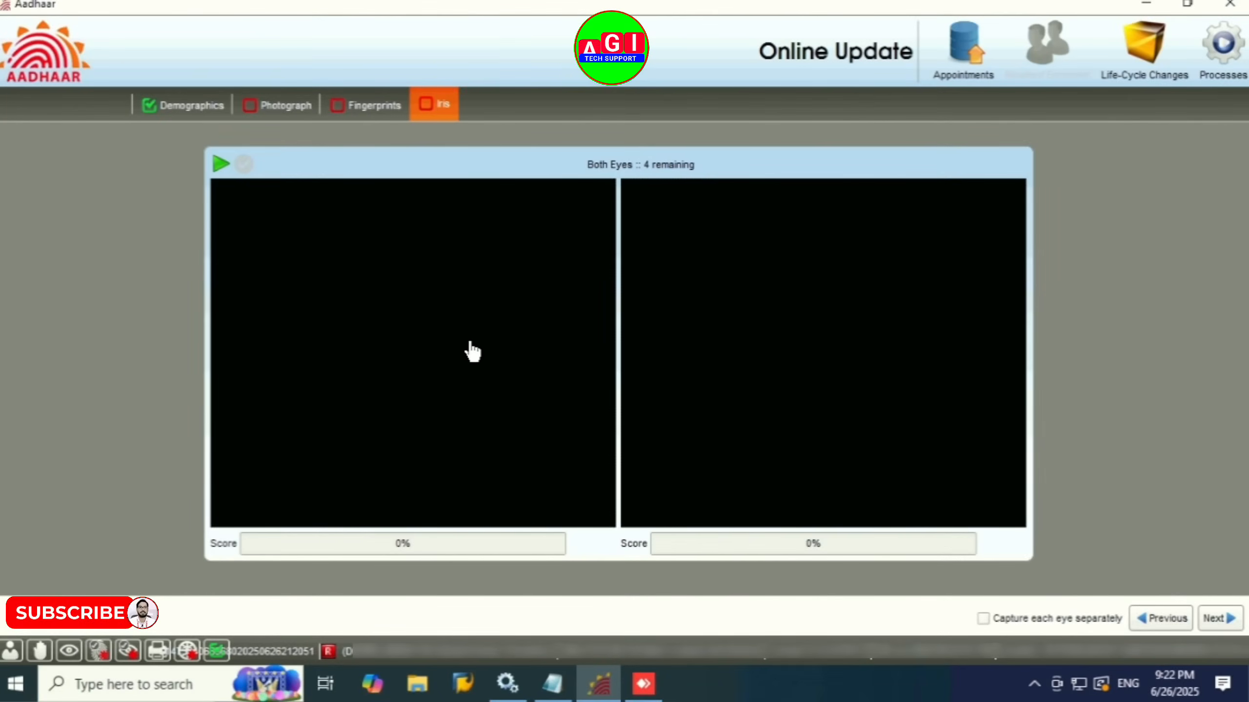
Step: Look through the Photograph, Fingerprints and Iris capture panels, with one return to Demographics
click(373, 104)
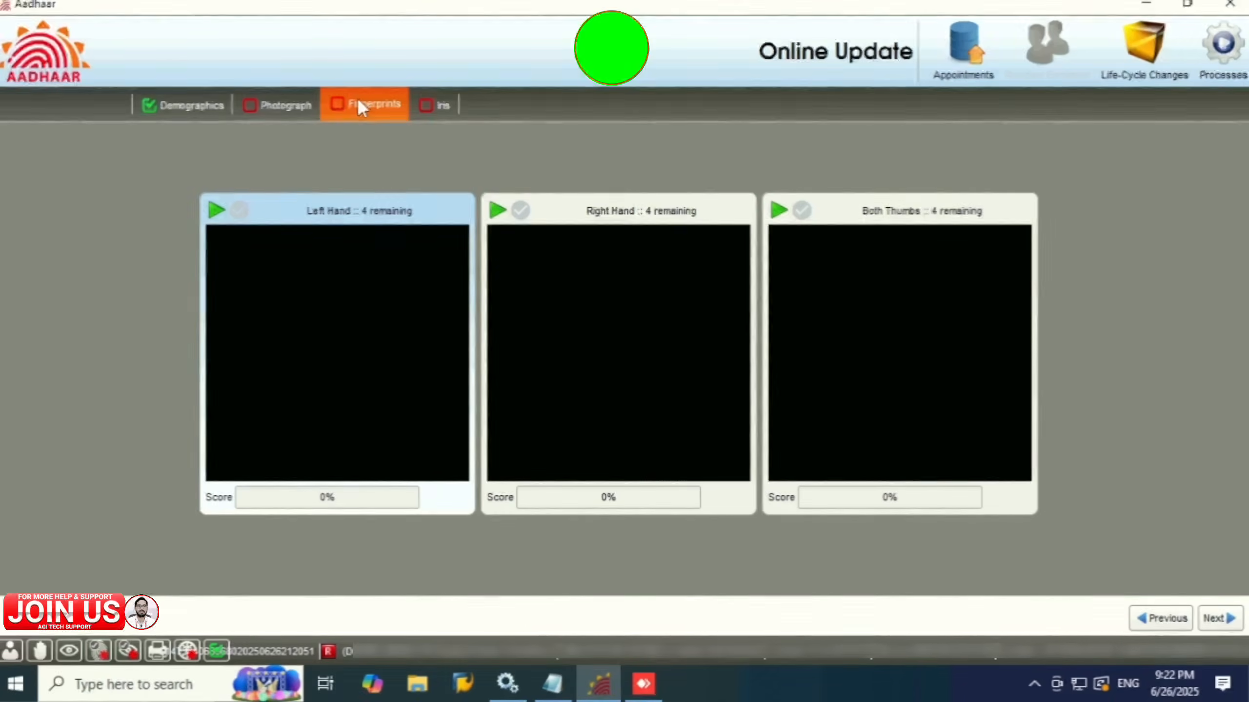
click(298, 107)
click(199, 108)
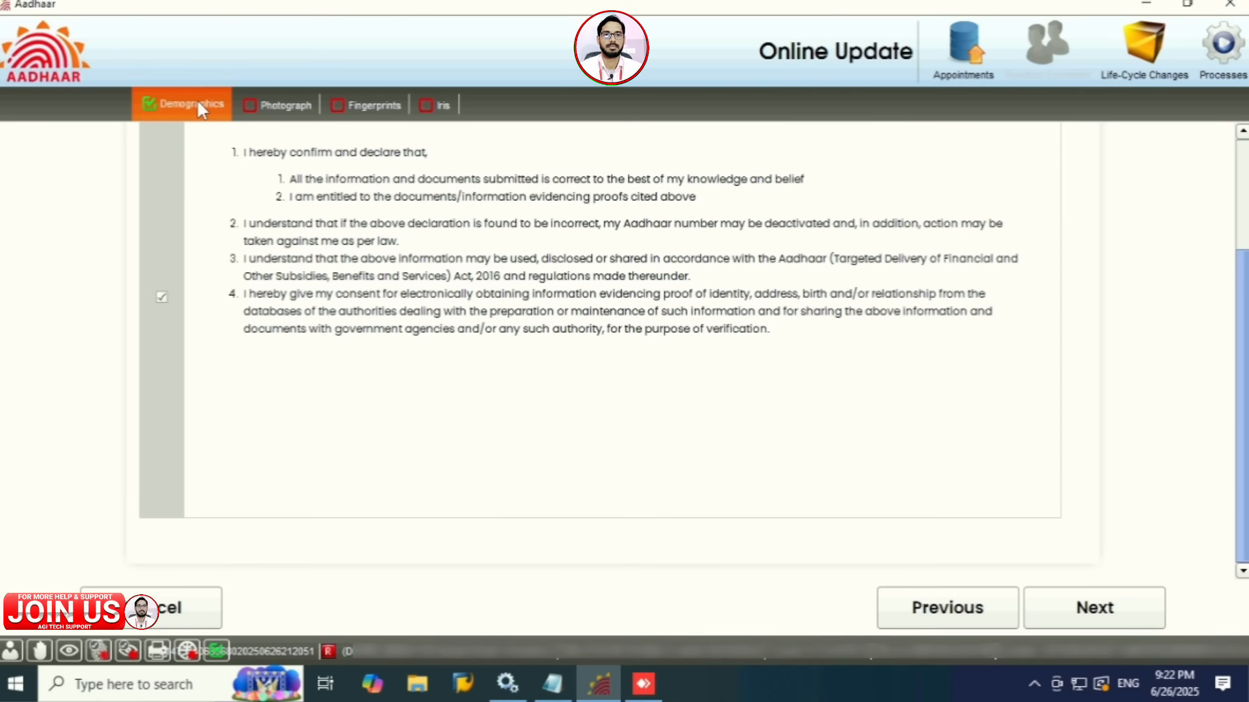
click(266, 104)
click(403, 105)
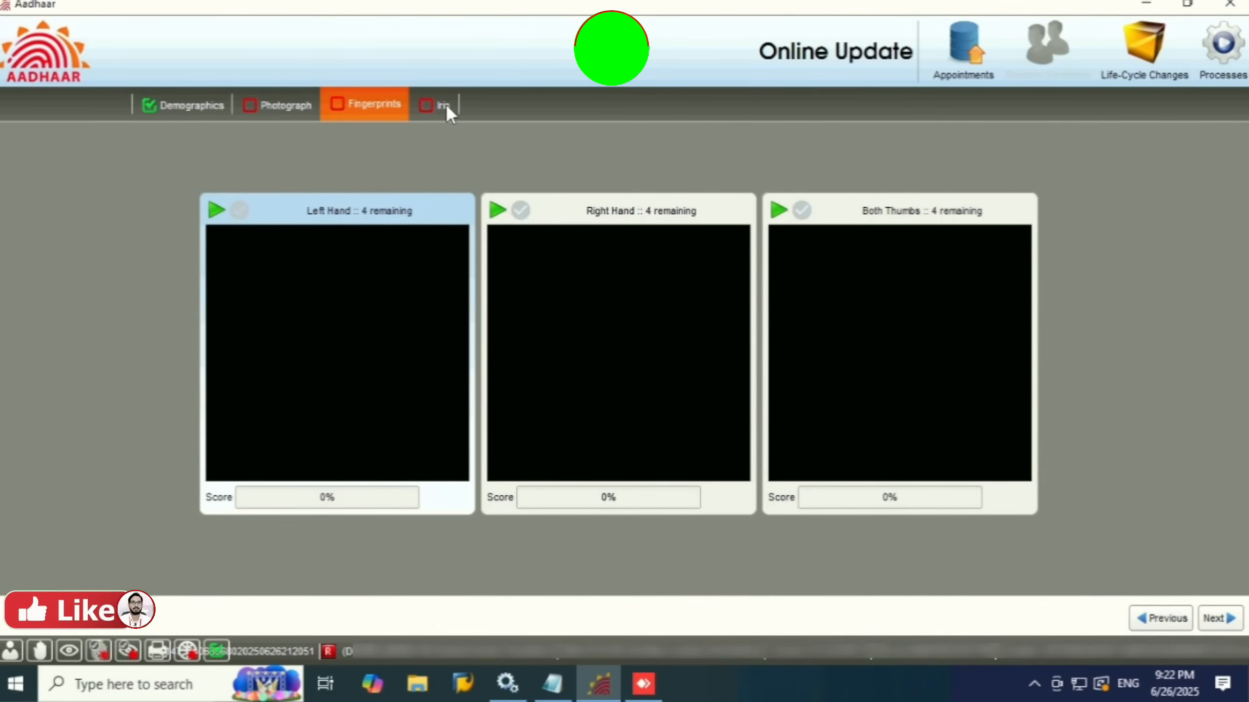
click(430, 102)
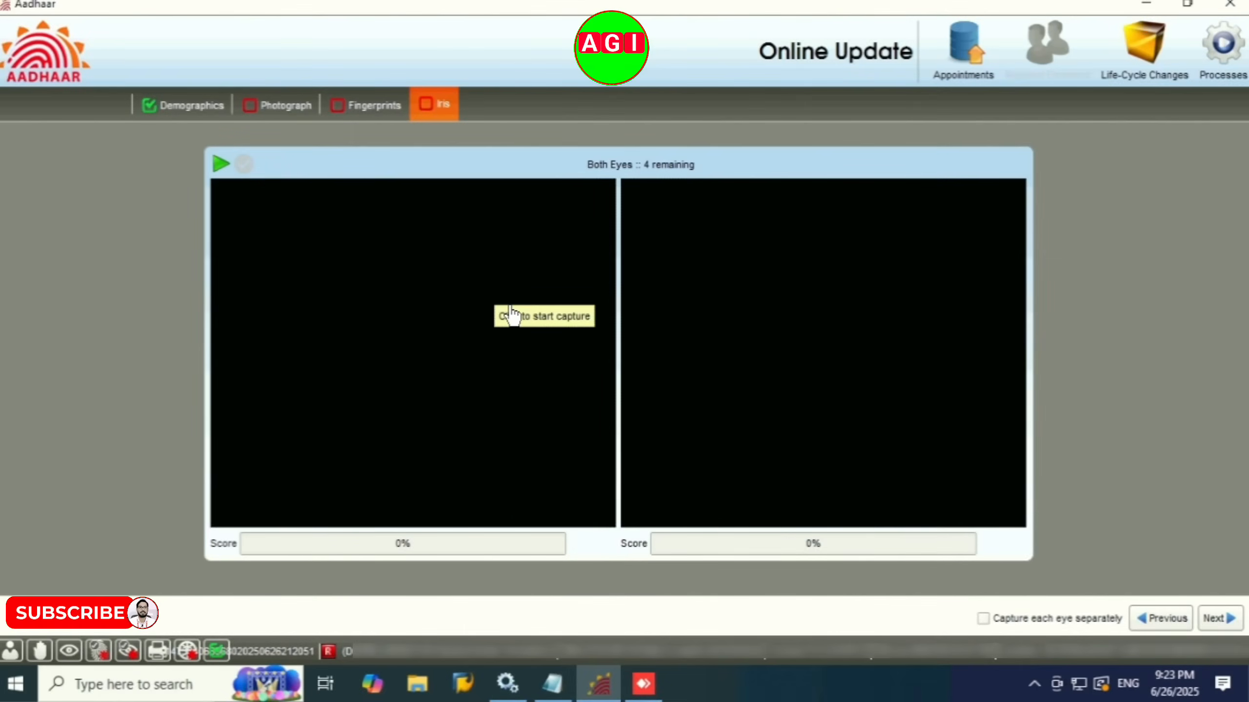
click(370, 111)
click(293, 105)
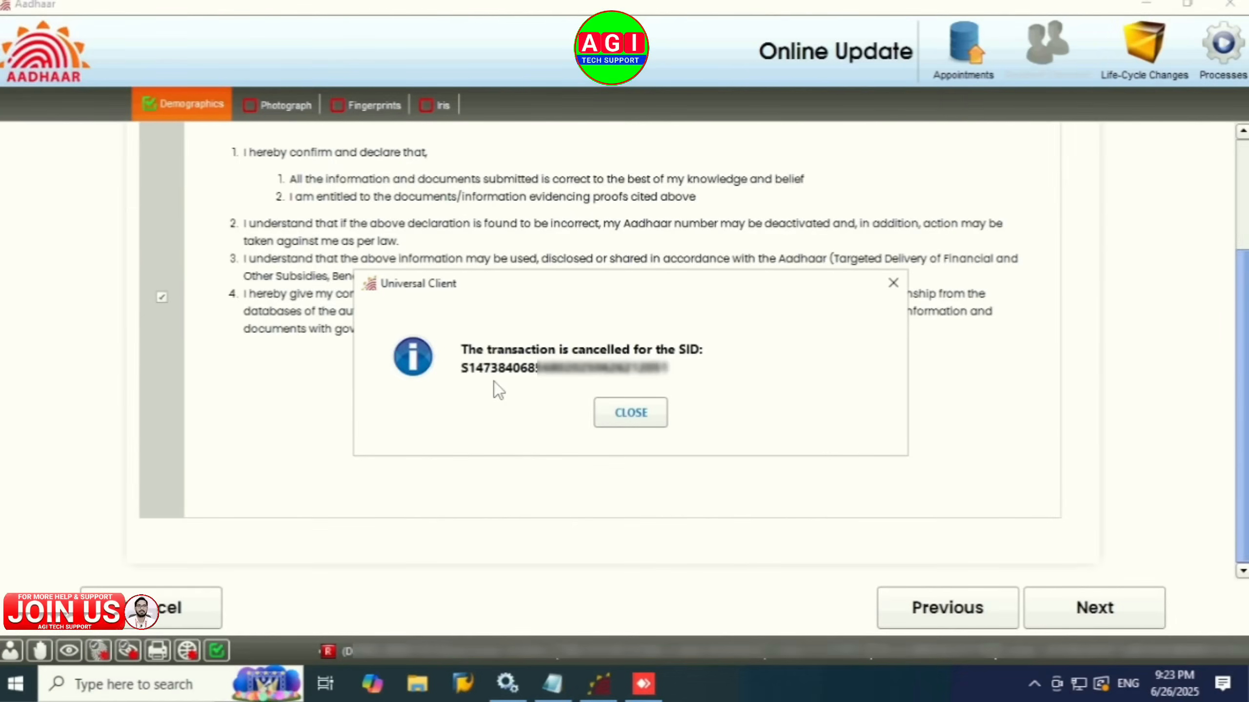
Step: Close the transaction-cancelled notice and choose Demographics Update as the next transaction
click(632, 411)
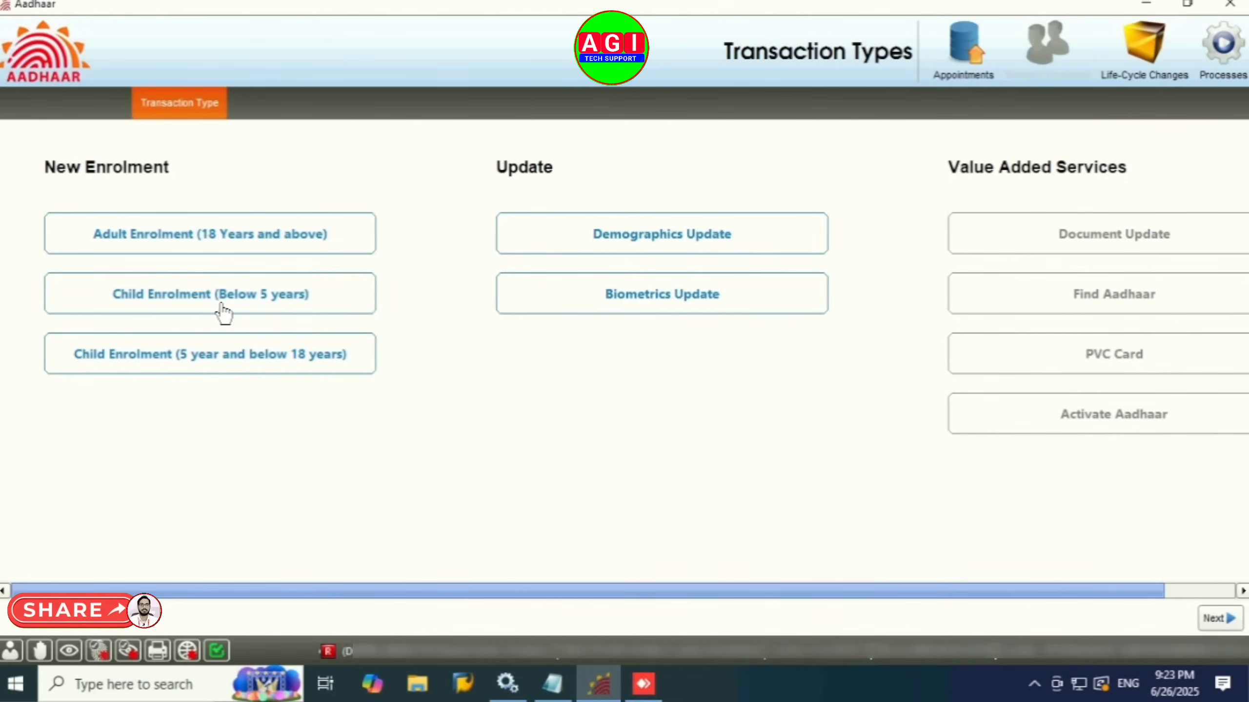
click(663, 235)
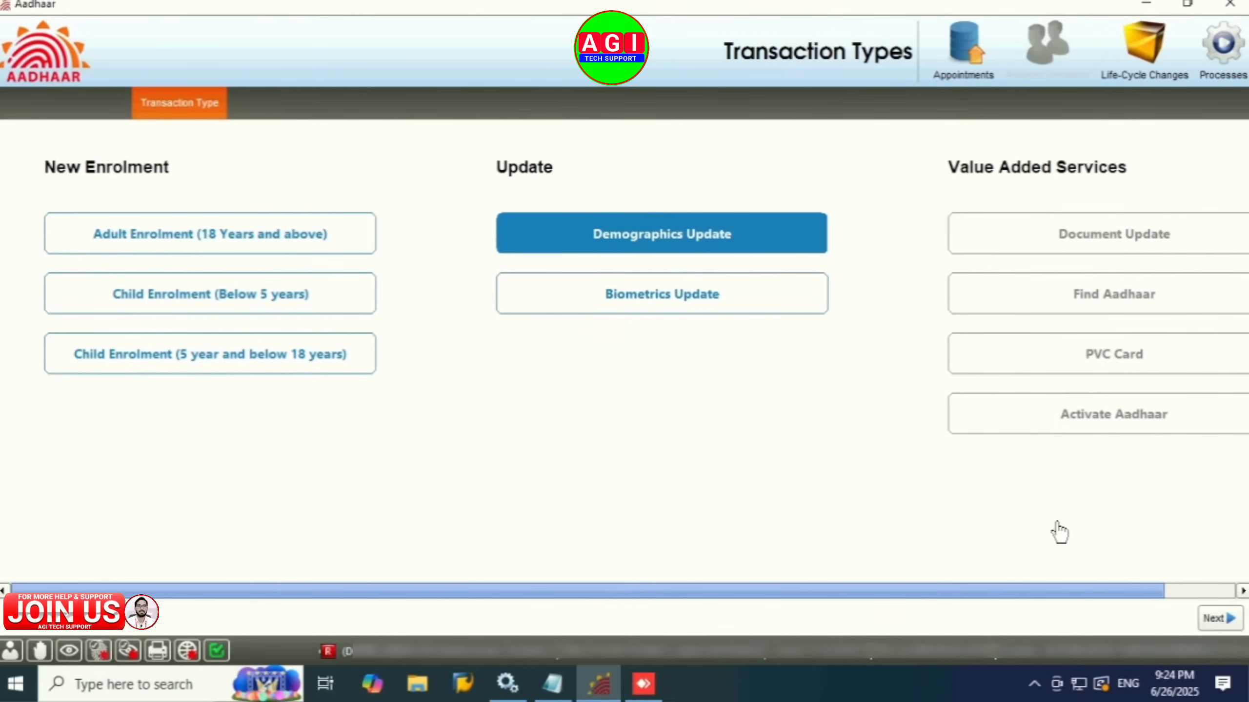
Step: Enter the resident's Aadhaar number, select Name for update, deselect Gender, and continue to consent
click(1216, 621)
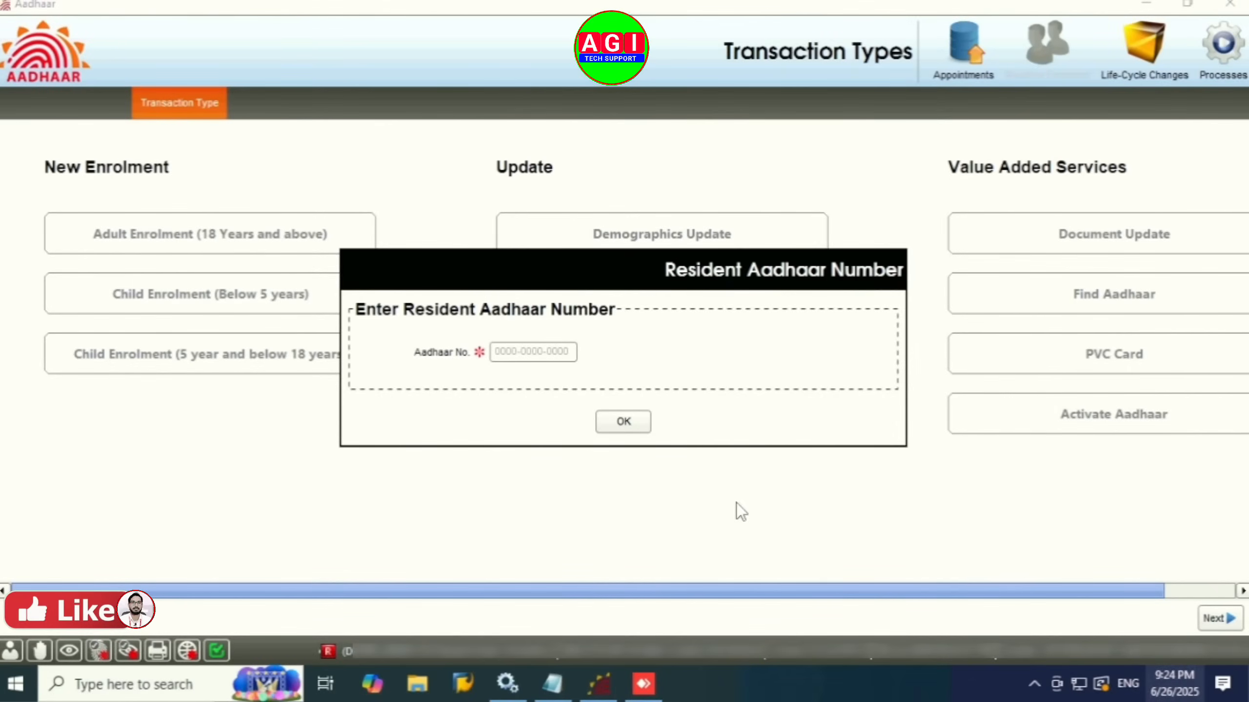
click(548, 349)
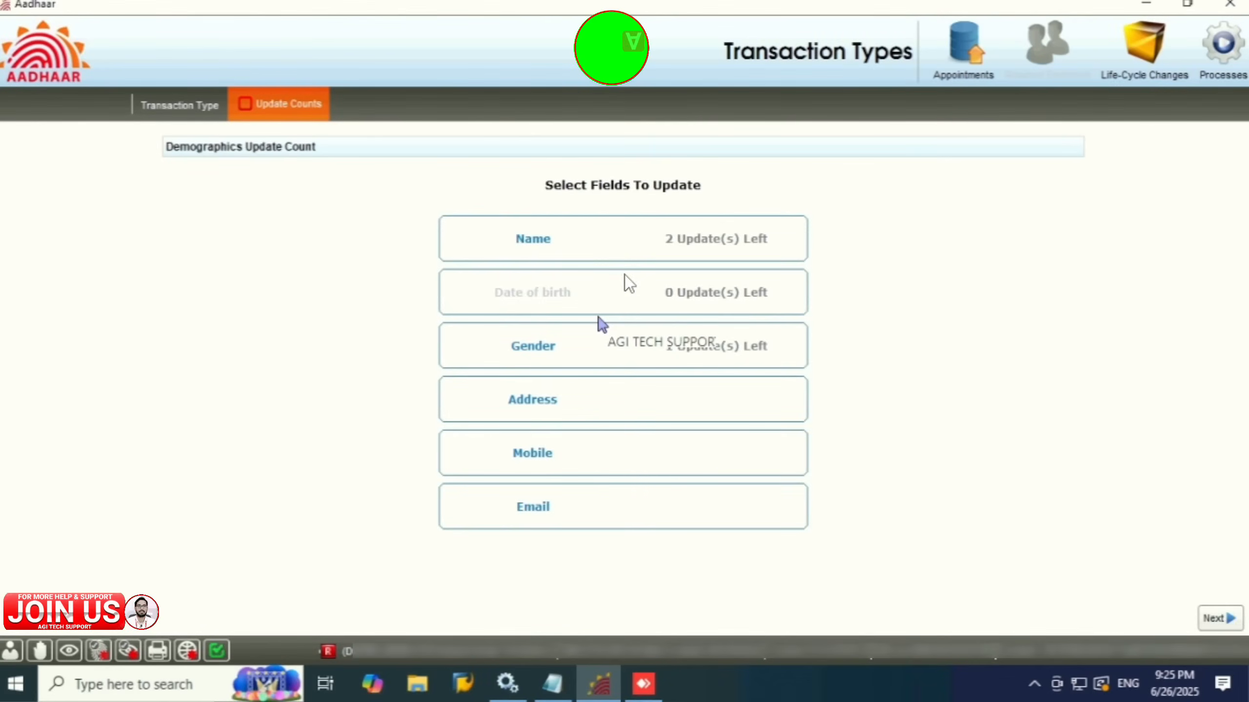
click(577, 256)
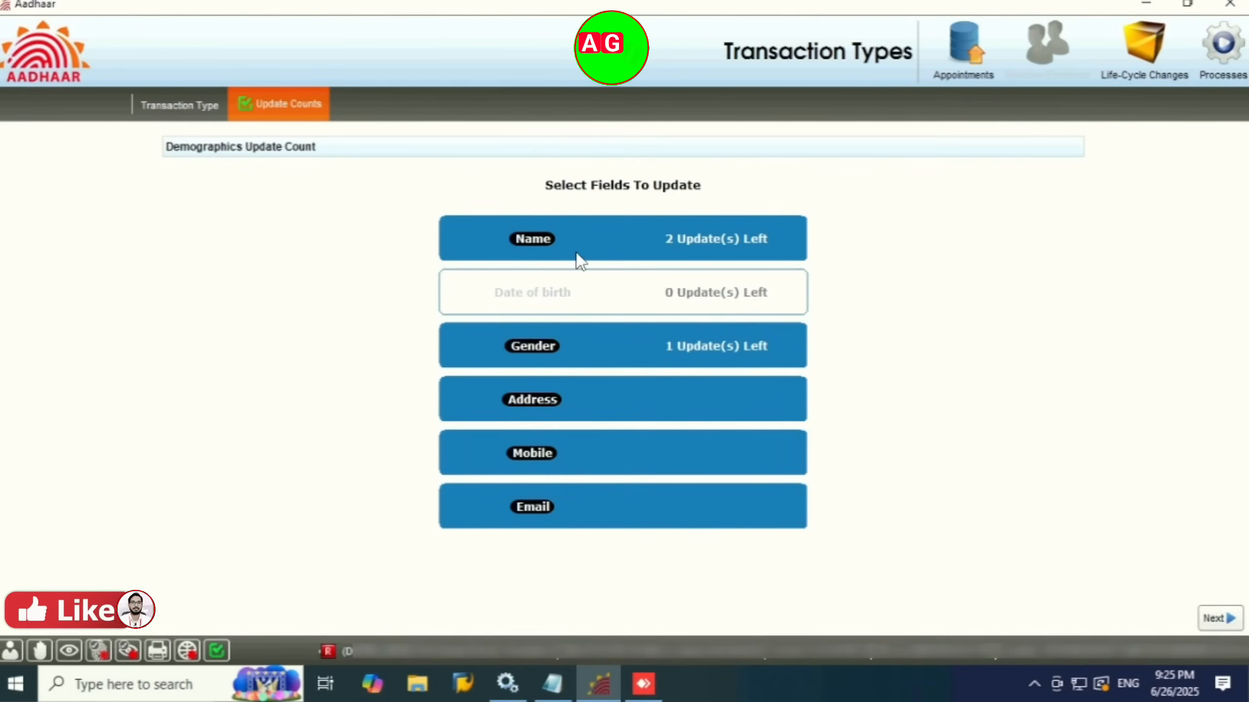
click(591, 346)
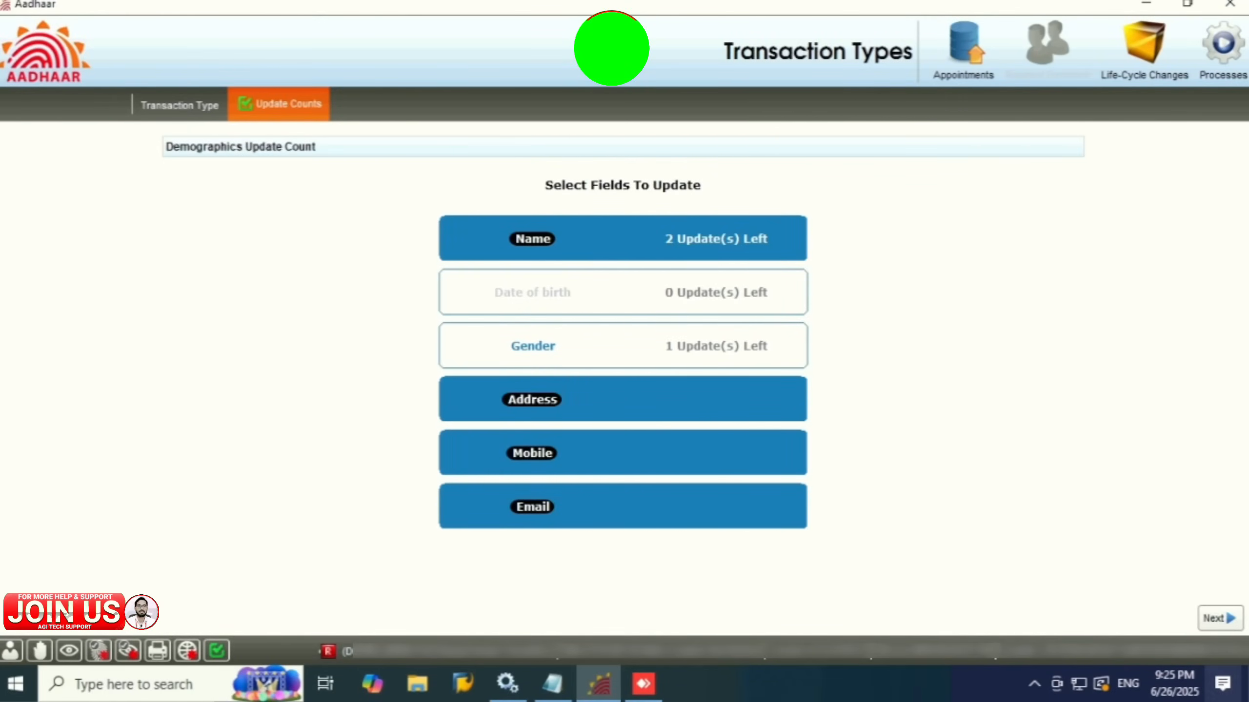
click(1219, 618)
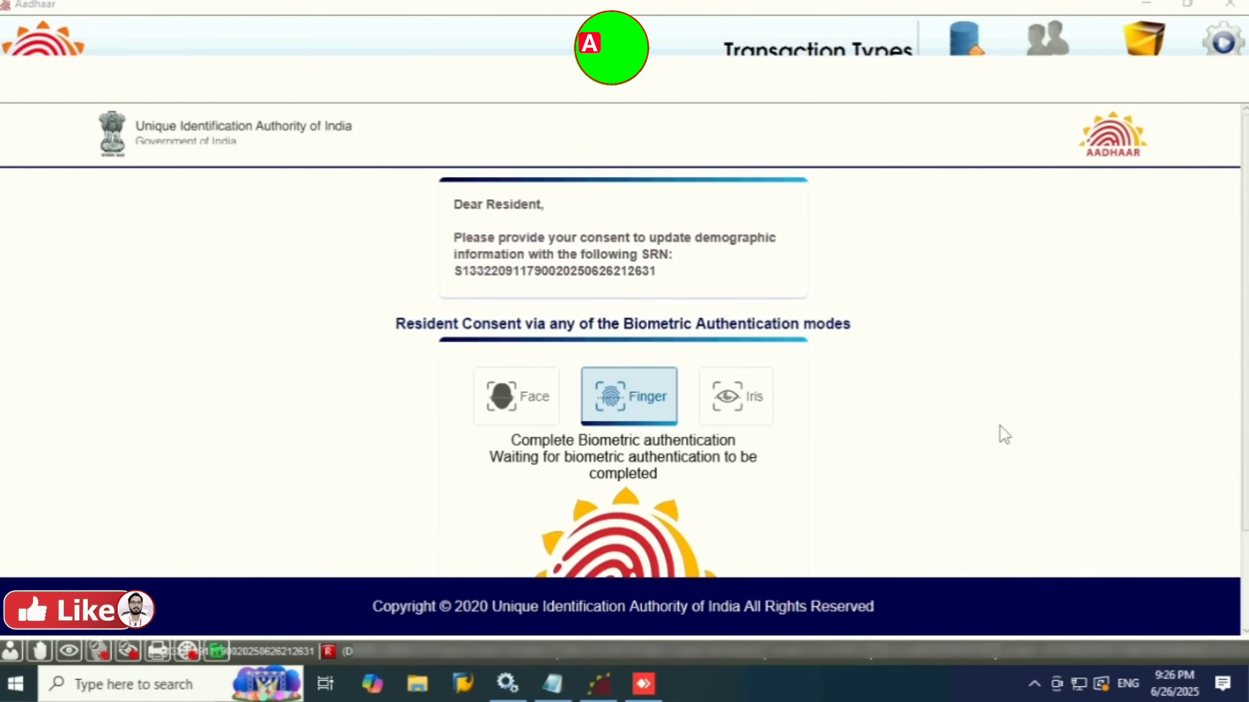
Step: Capture the resident's fingerprint for consent and authenticate it at a 100% score
scroll(1244, 467, down, 1)
scroll(1245, 468, down, 1)
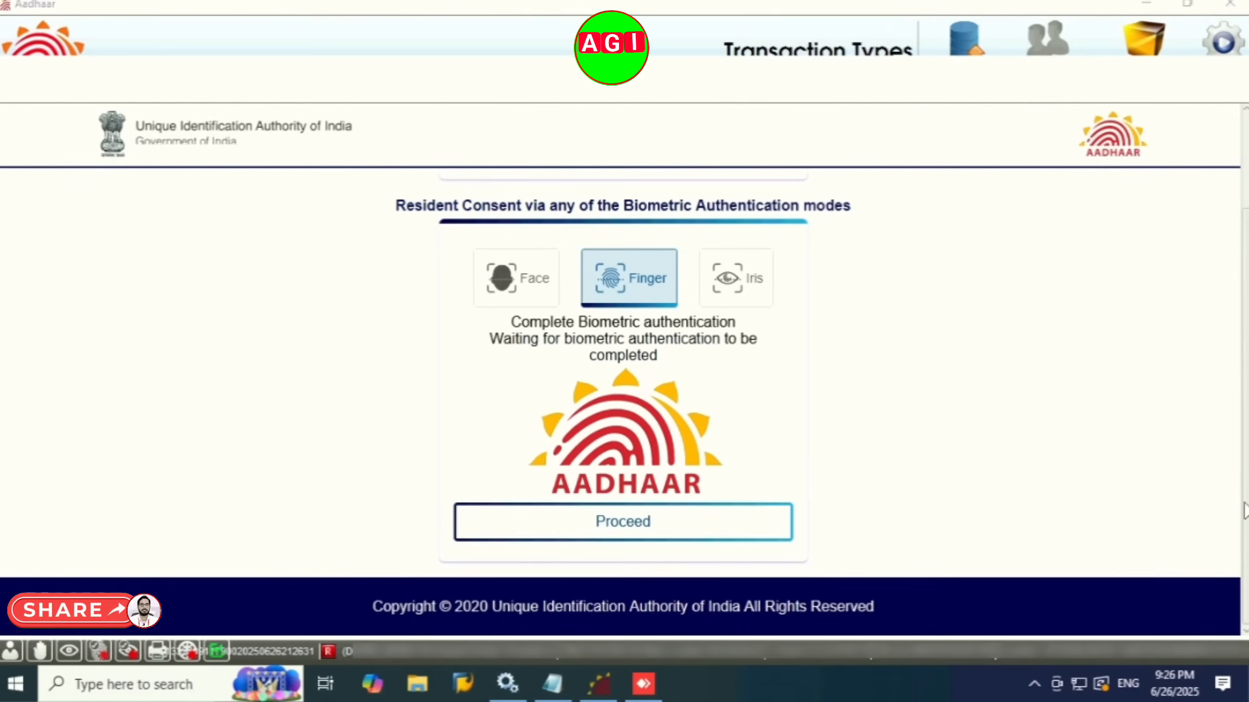
click(622, 522)
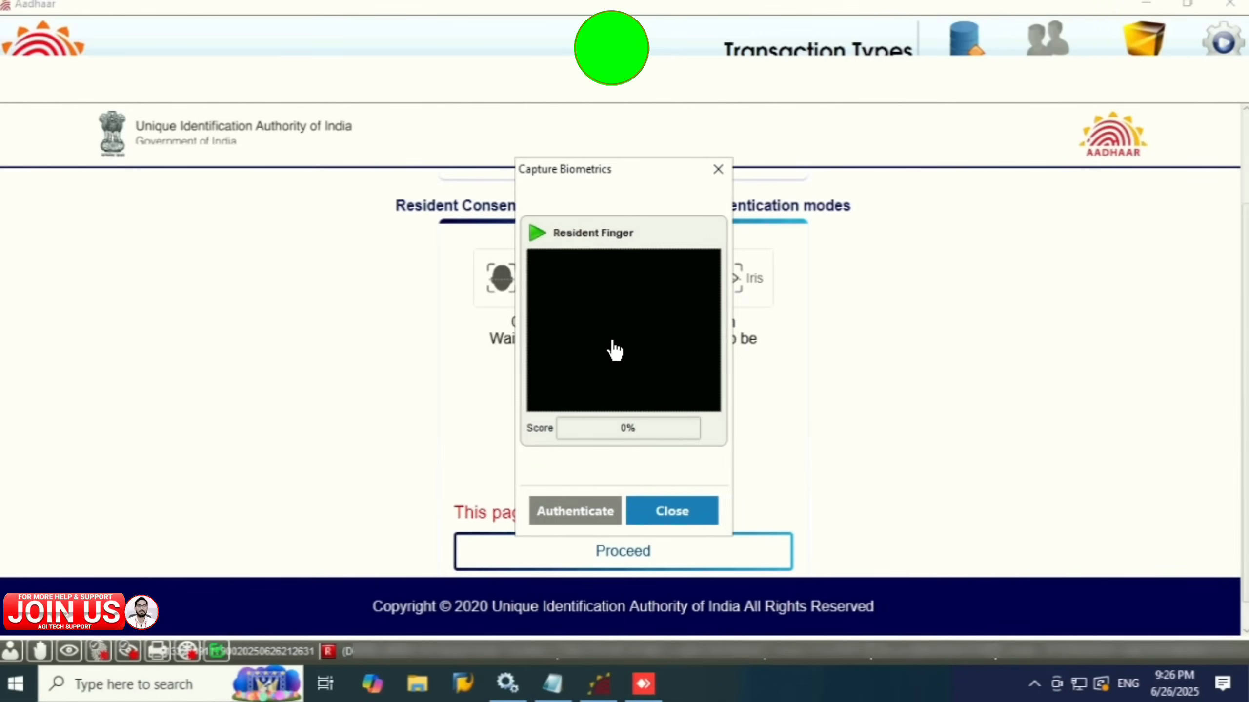
click(639, 352)
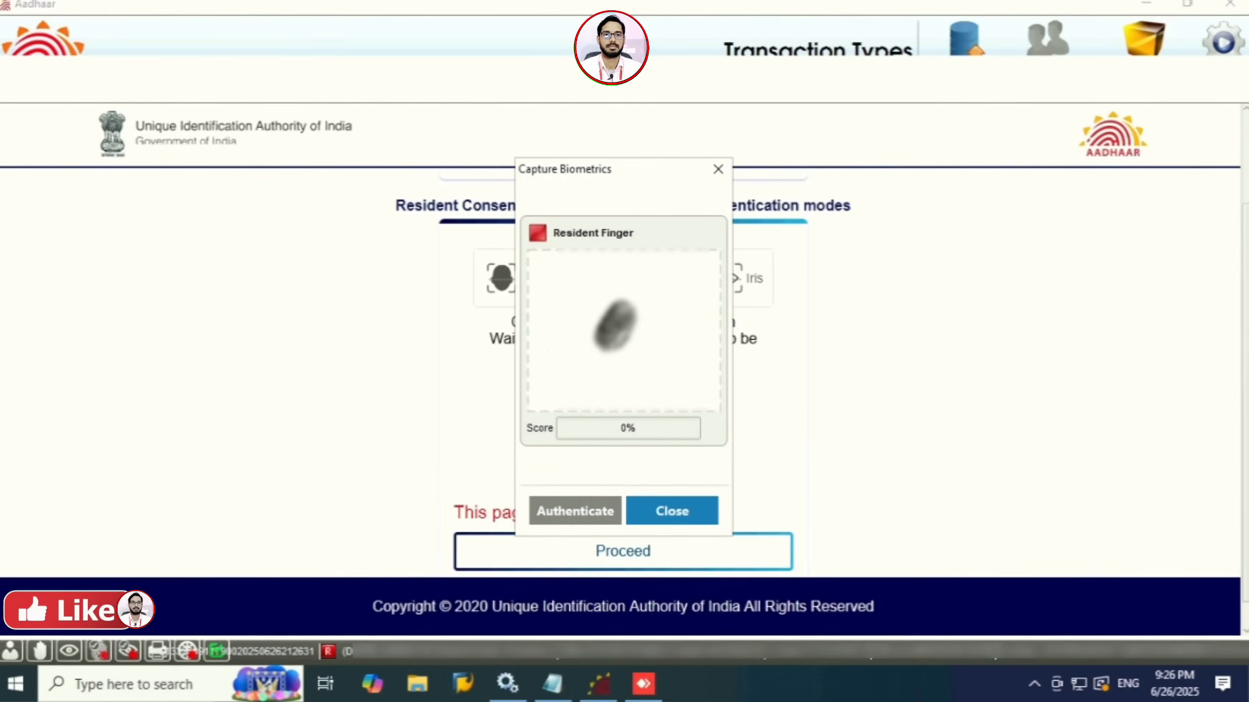
click(575, 511)
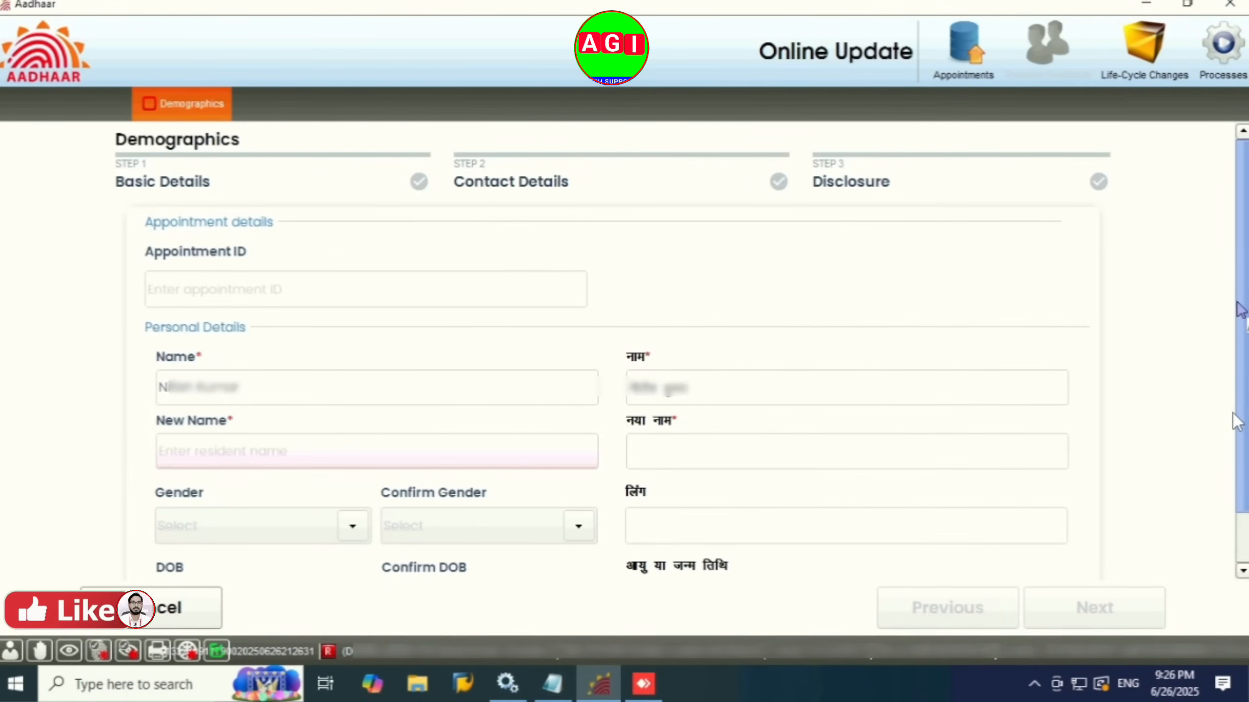
Step: Fill the New Name field in English and Hindi, then move on to Contact Details
scroll(1236, 420, down, 1)
scroll(1240, 311, down, 1)
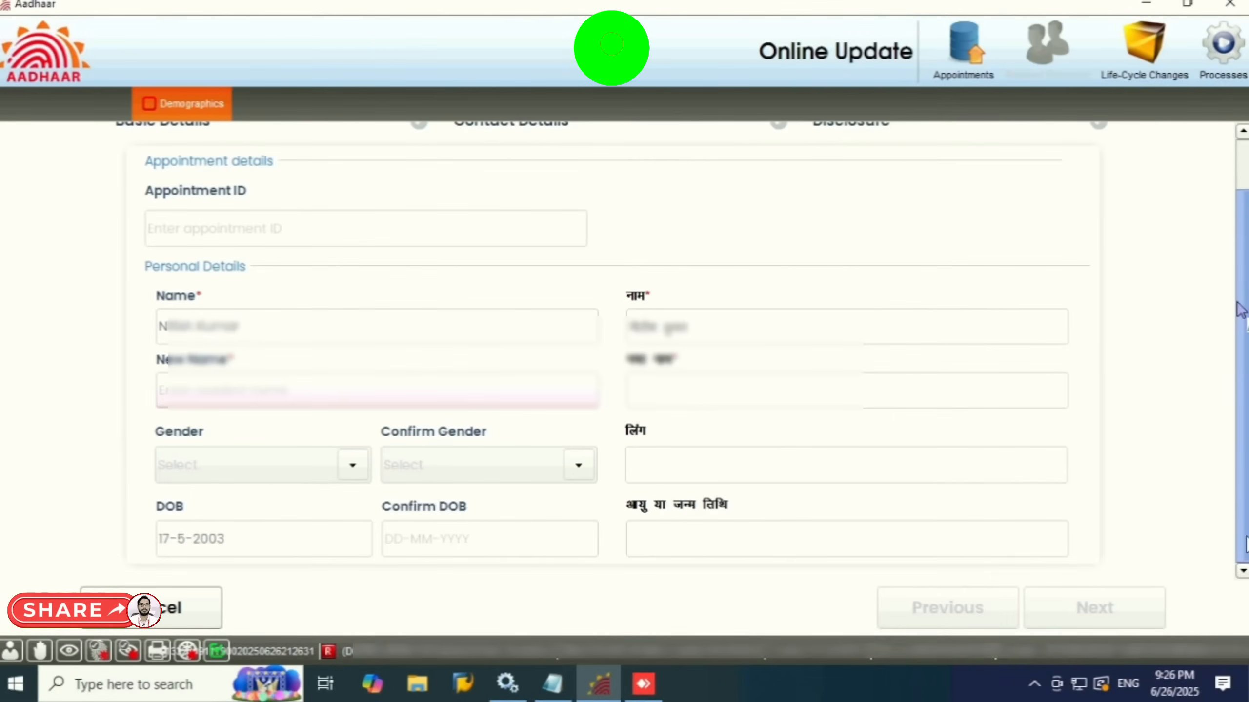
scroll(1240, 311, up, 2)
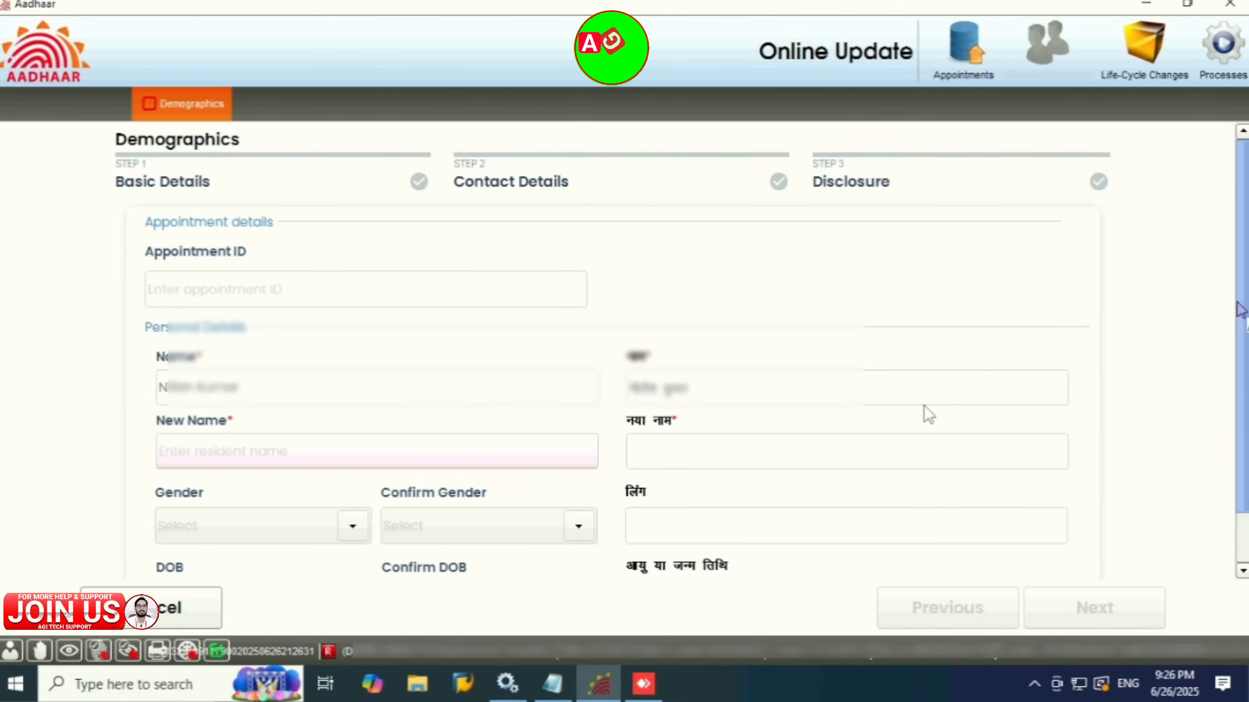
click(213, 447)
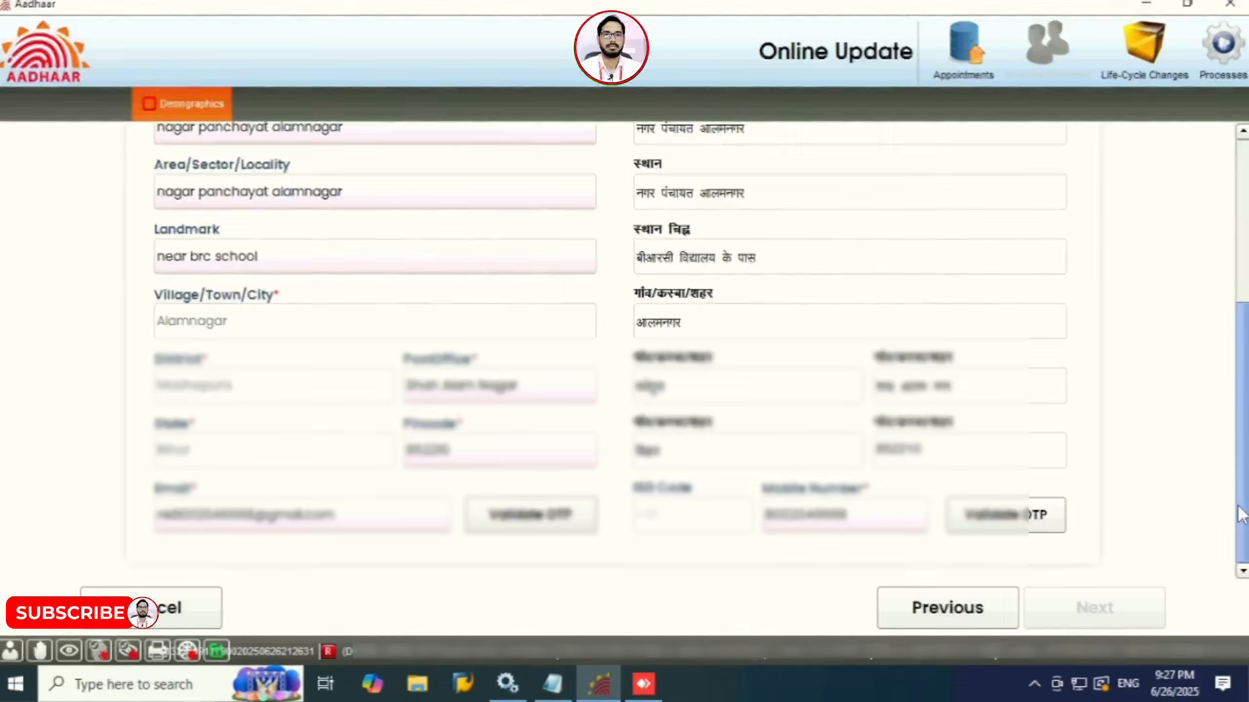
drag(1242, 424, 1241, 260)
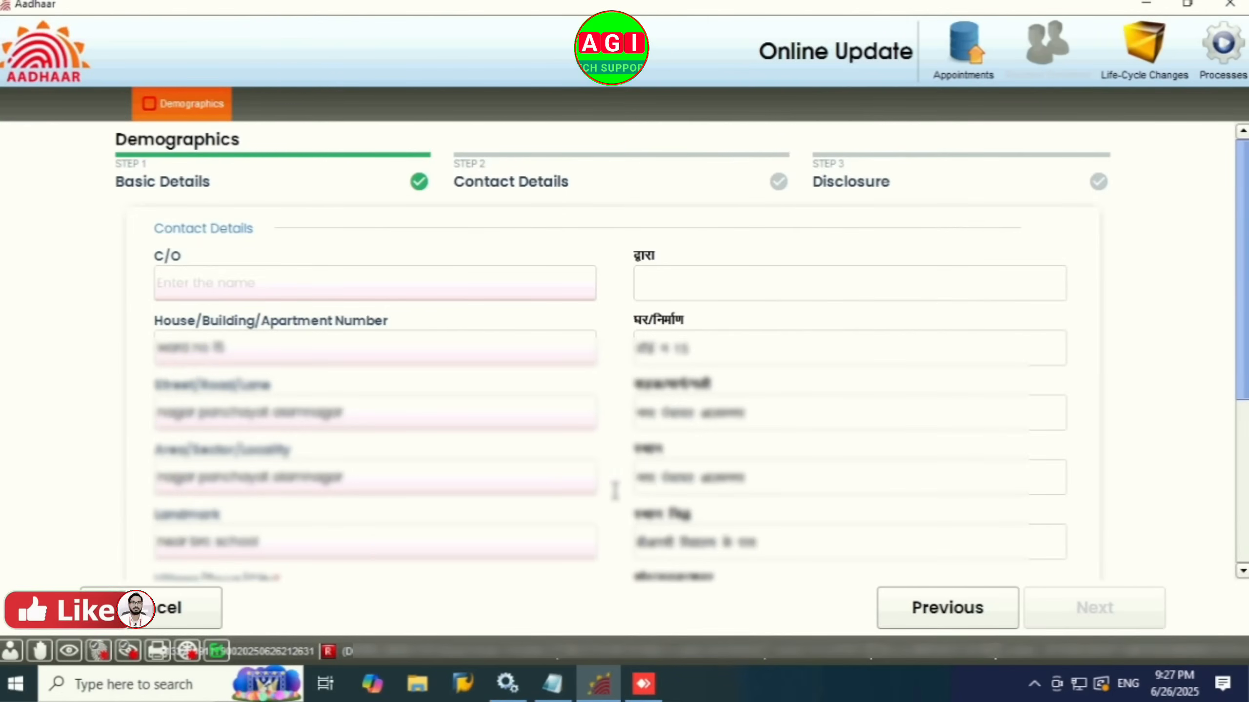
Step: Check whether the Email and Mobile Number fields on Contact Details can be edited
drag(1244, 409, 1244, 570)
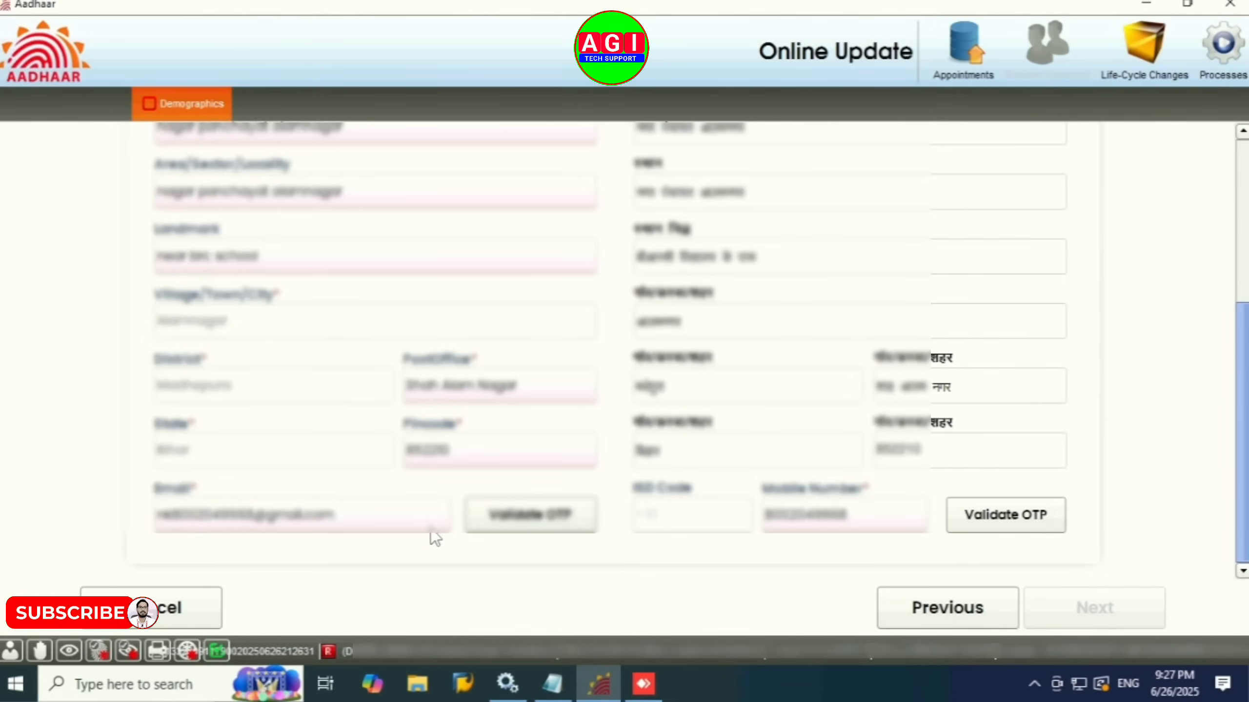
click(373, 512)
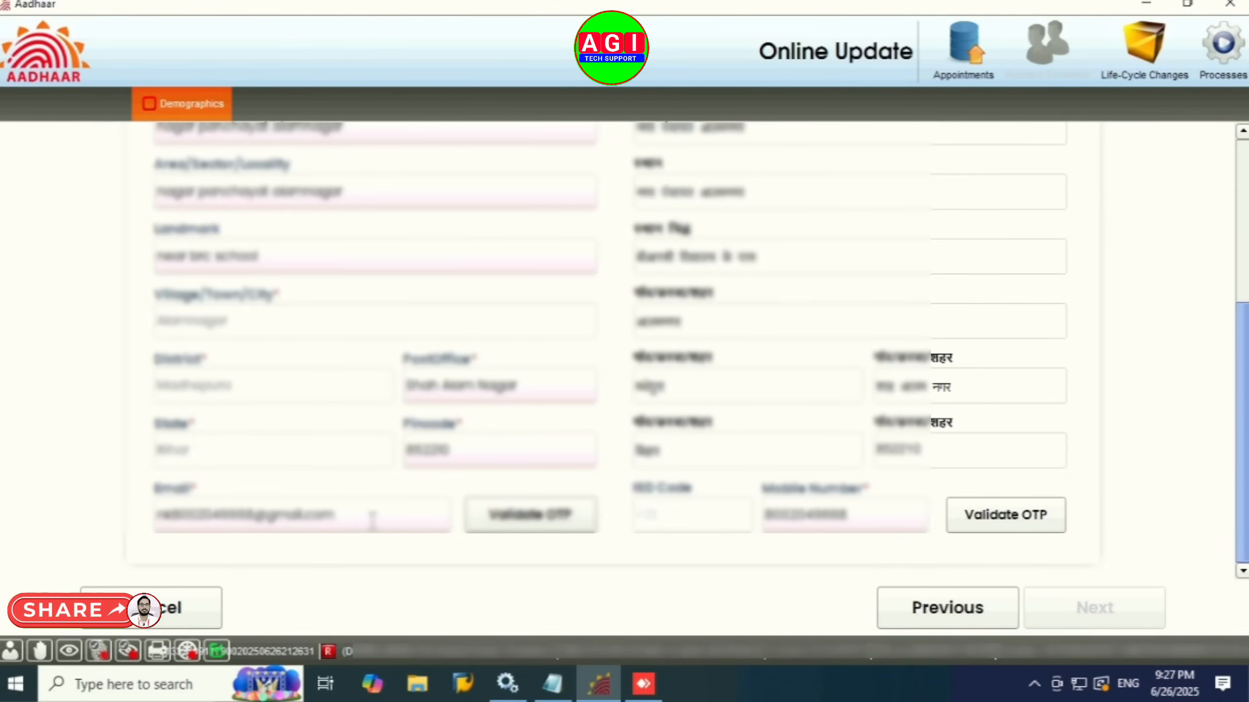
click(858, 519)
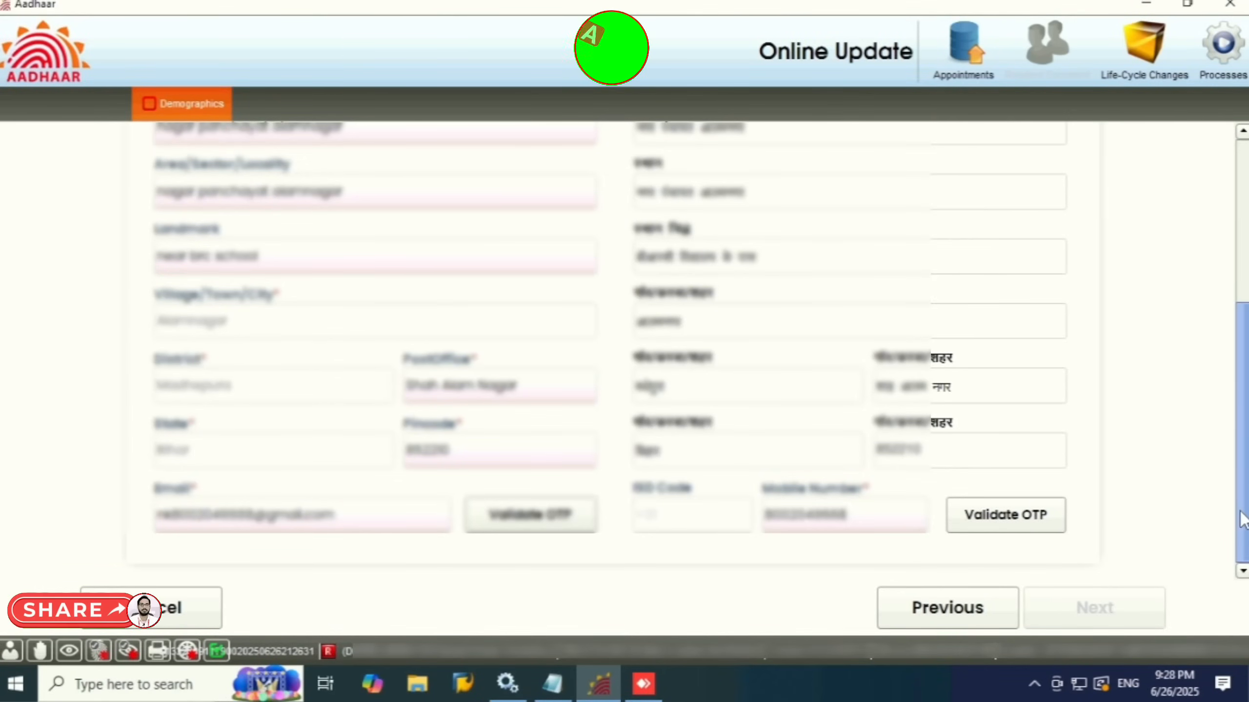
scroll(1242, 512, up, 1)
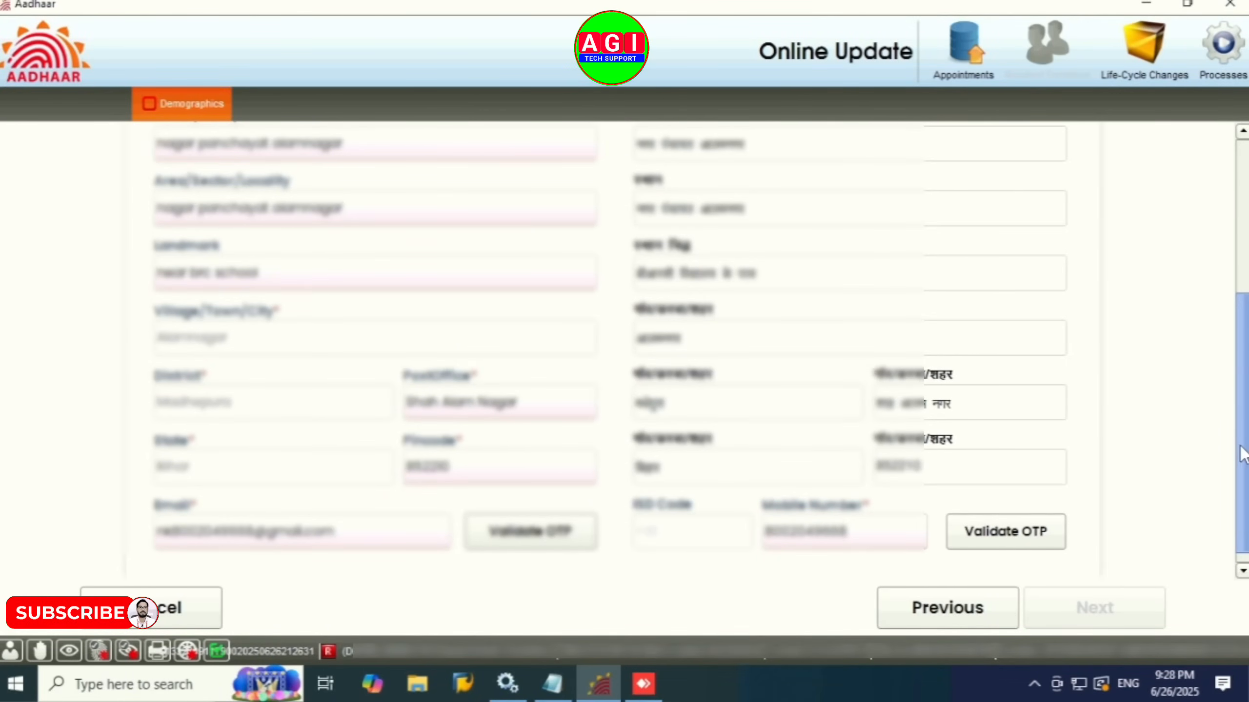
mouse_move(1242, 396)
mouse_down()
mouse_move(1247, 242)
mouse_move(1244, 403)
mouse_up()
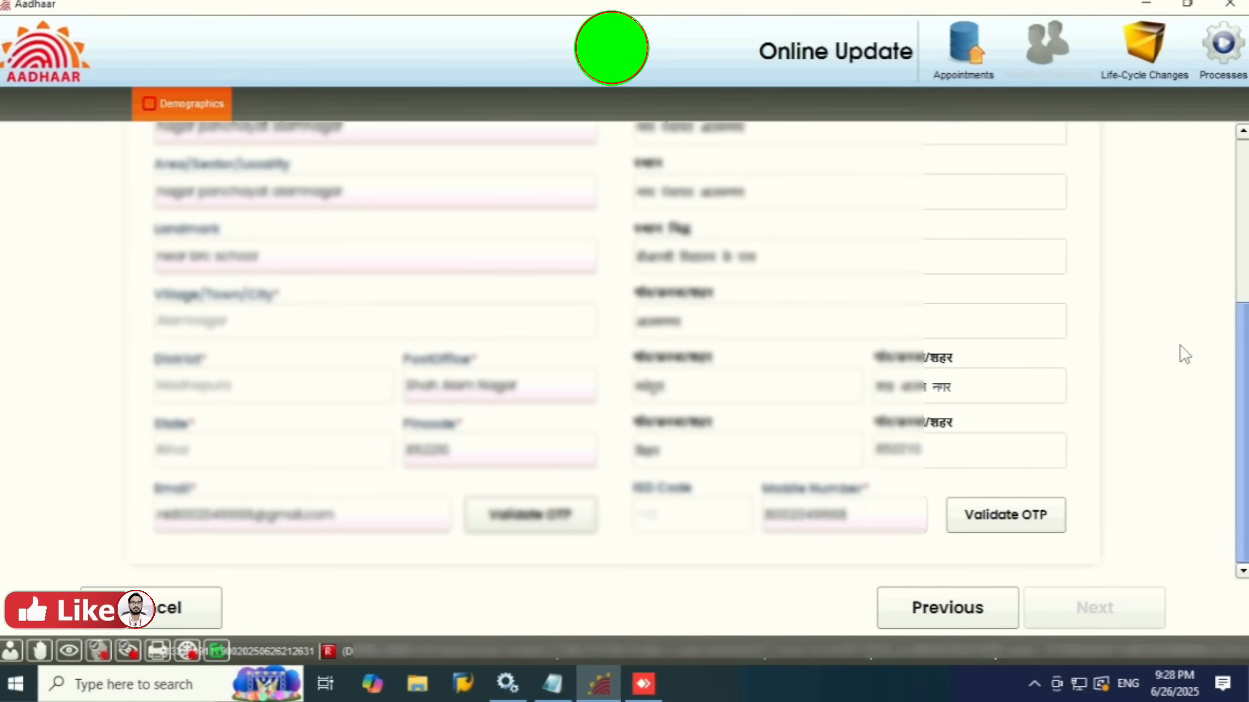
drag(1244, 388, 1246, 224)
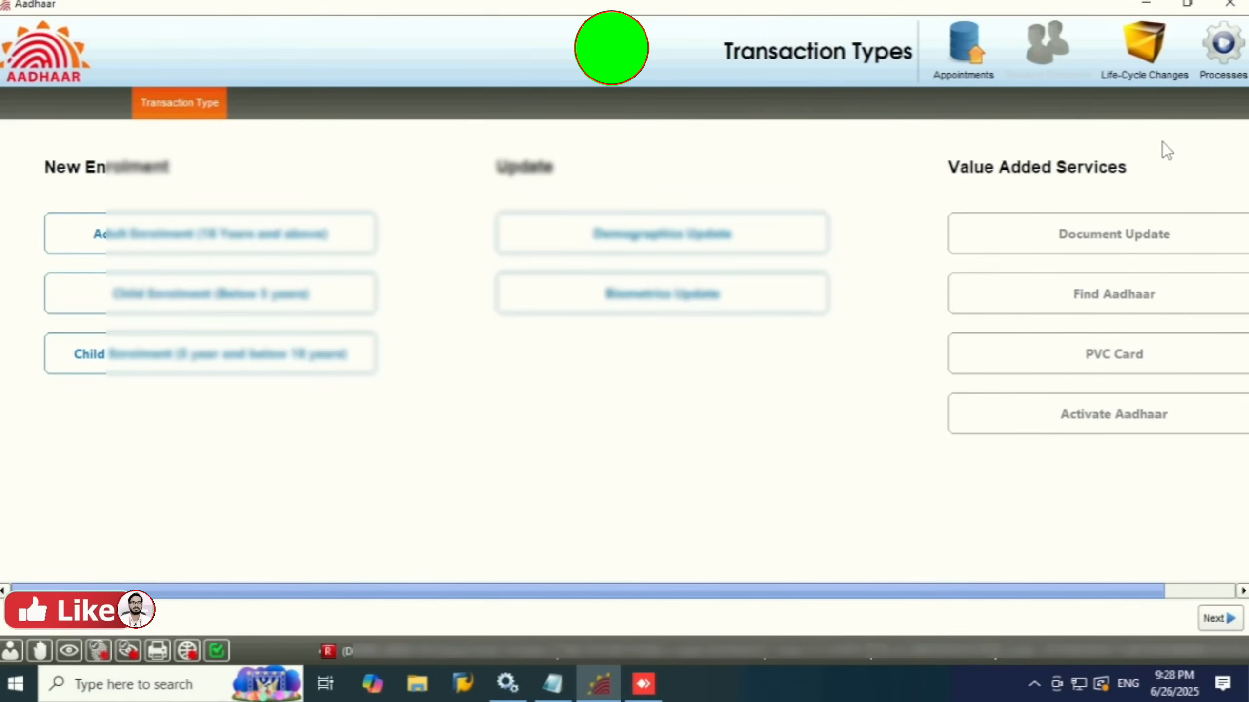
Step: Cancel the unfinished update and open the End-Of-Day report from Processes > Generate Reports
click(1019, 232)
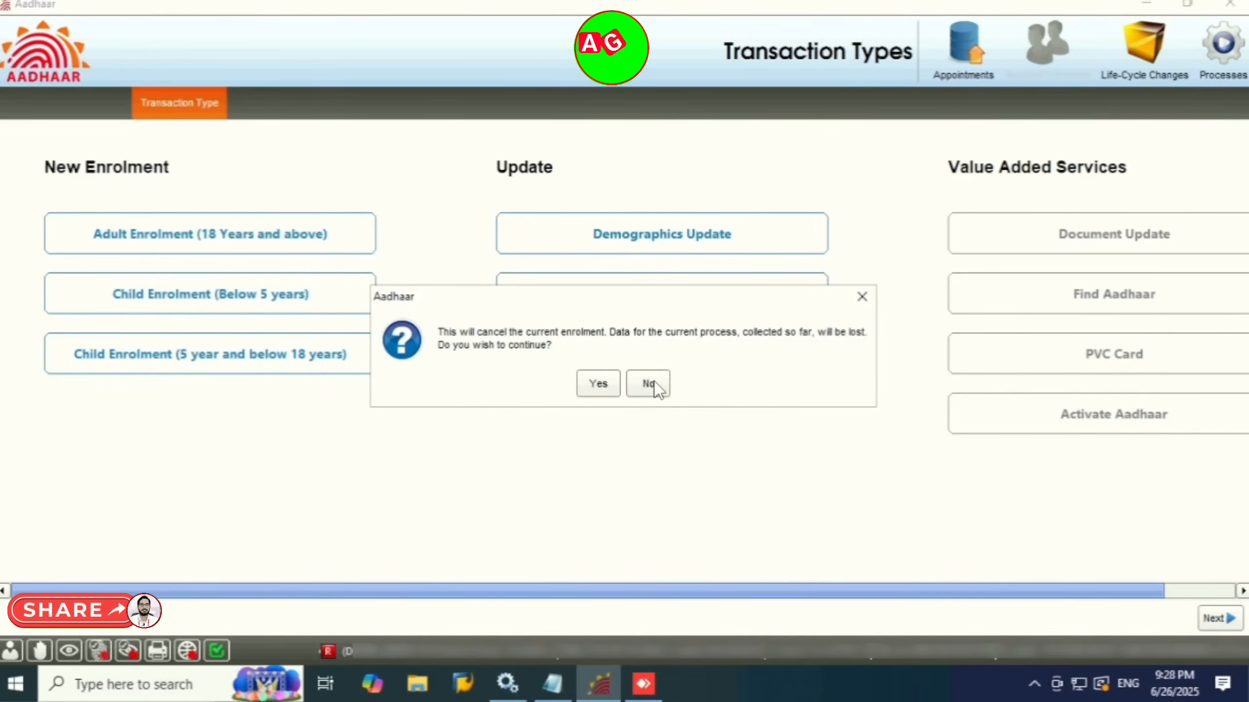
click(598, 384)
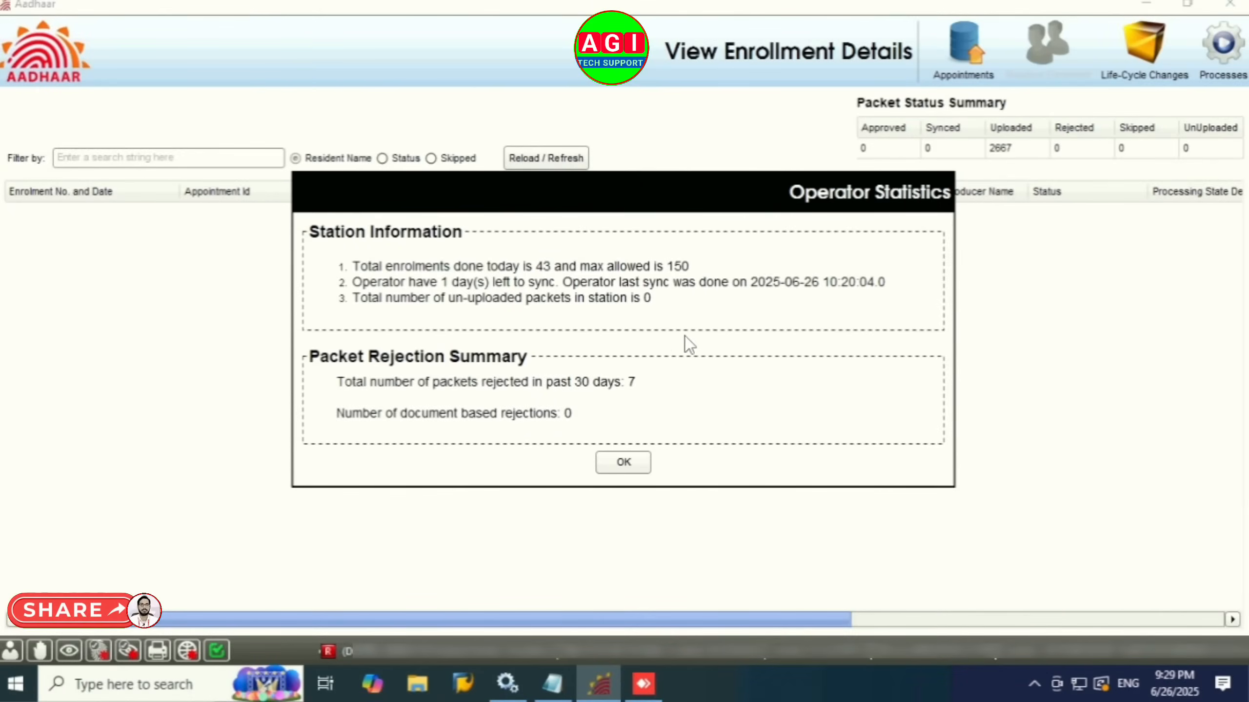
click(1221, 75)
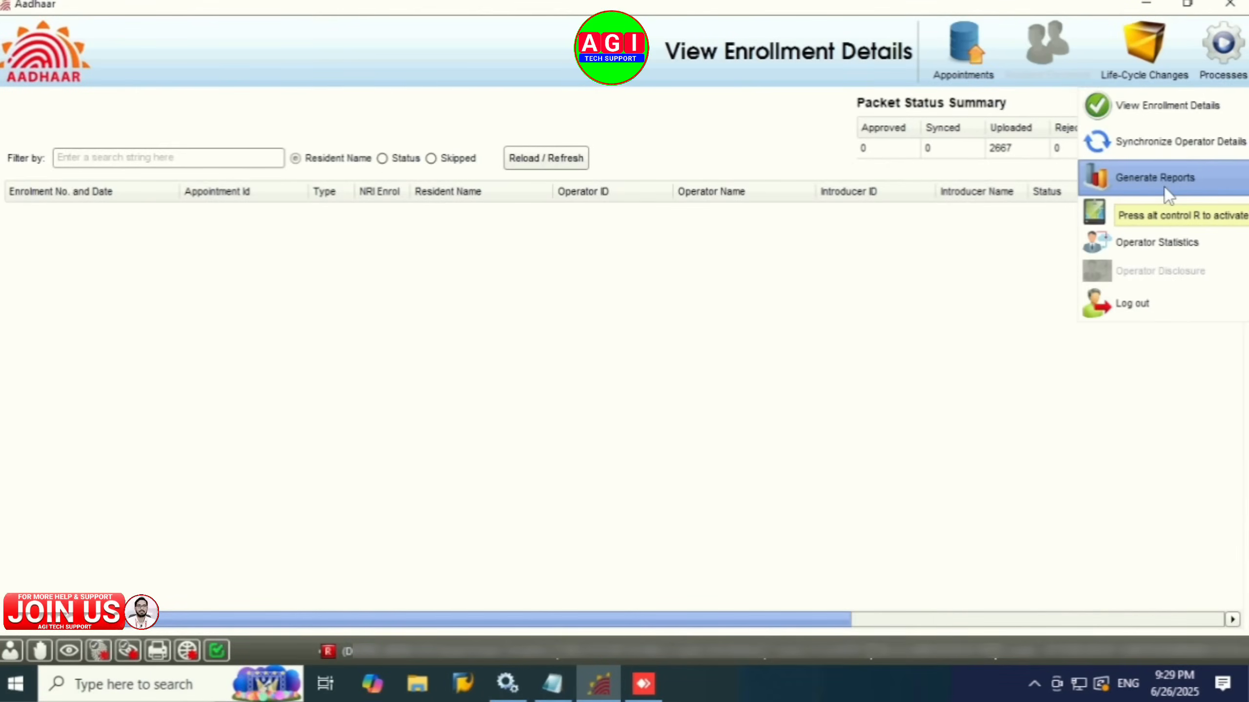
click(1166, 191)
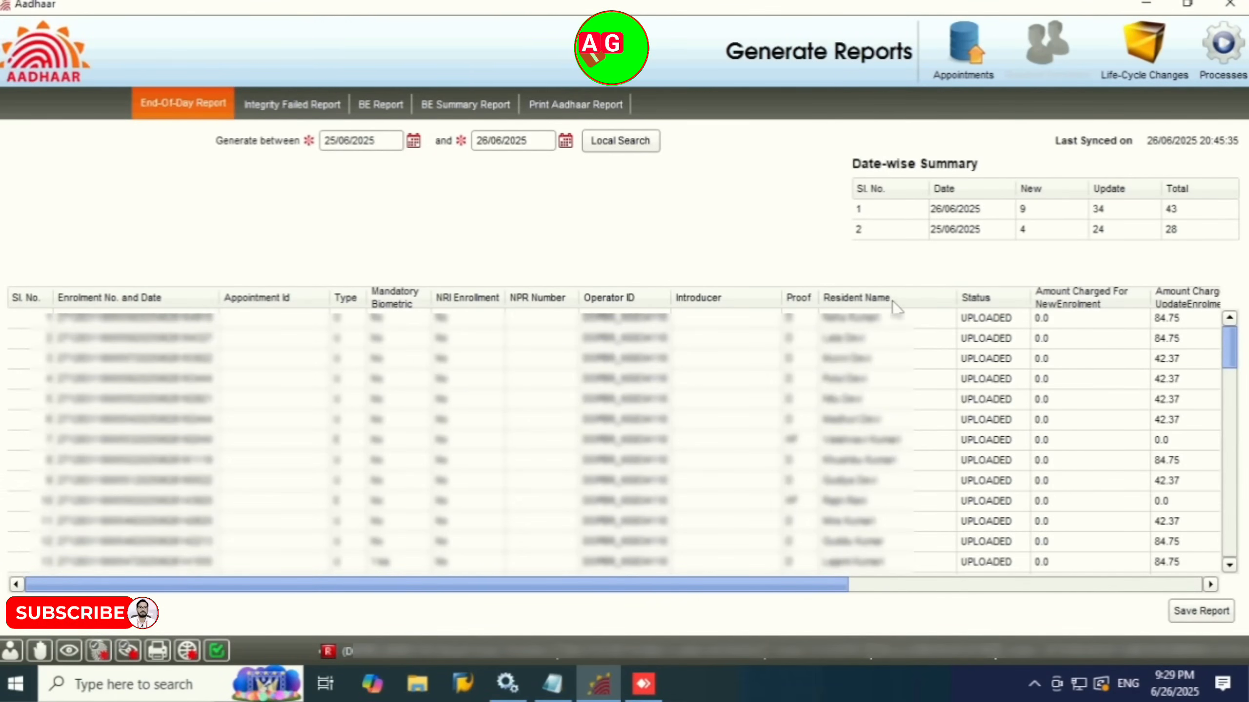
Step: Open View Enrollment Details and refresh it, showing 2667 uploaded packets
click(1220, 90)
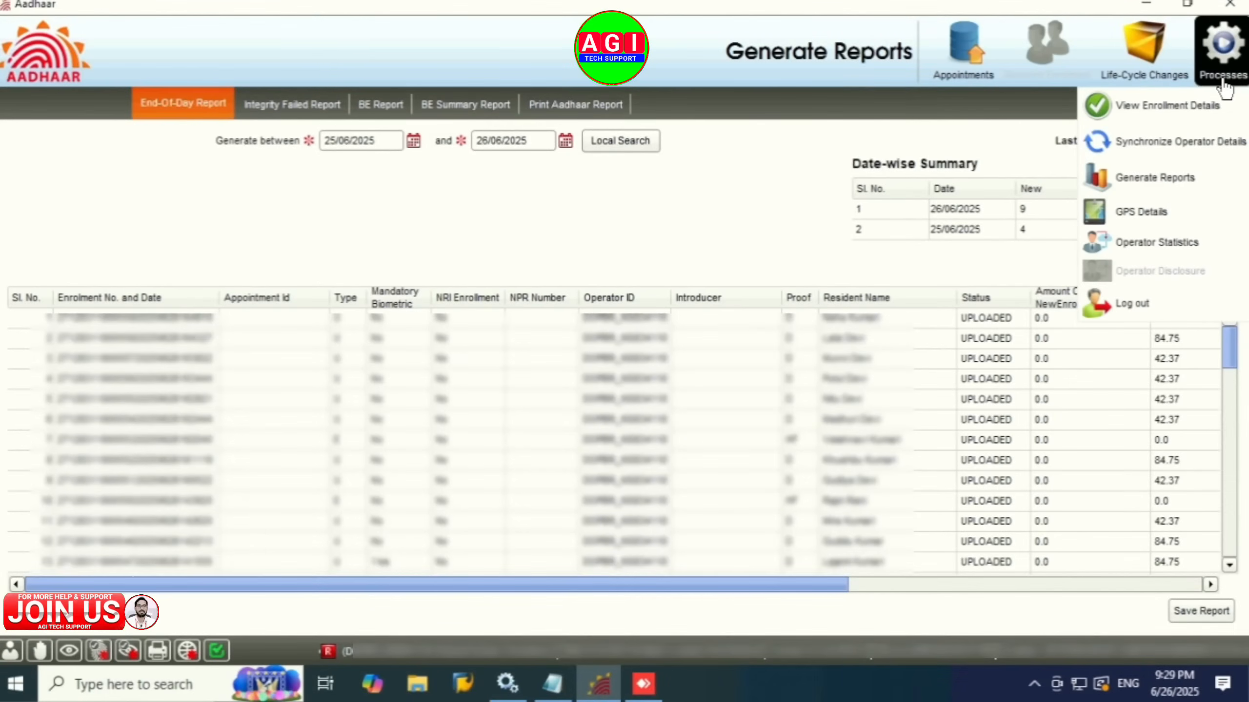
click(1181, 111)
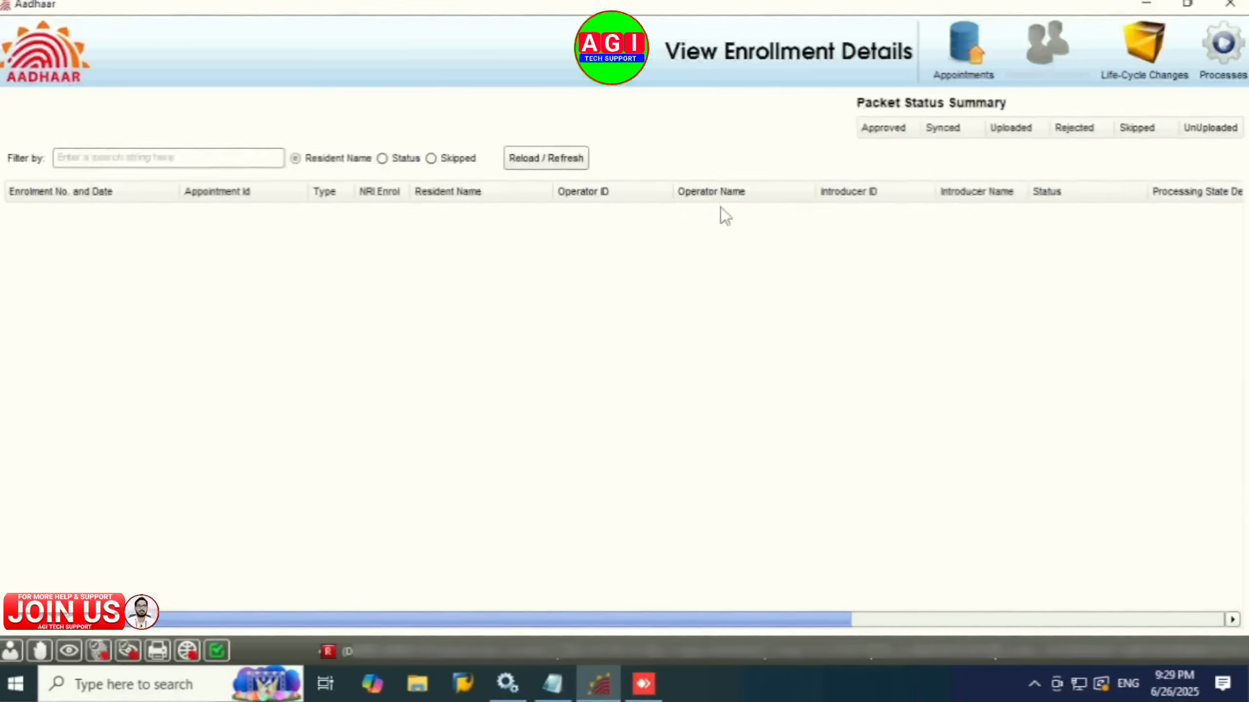
click(539, 156)
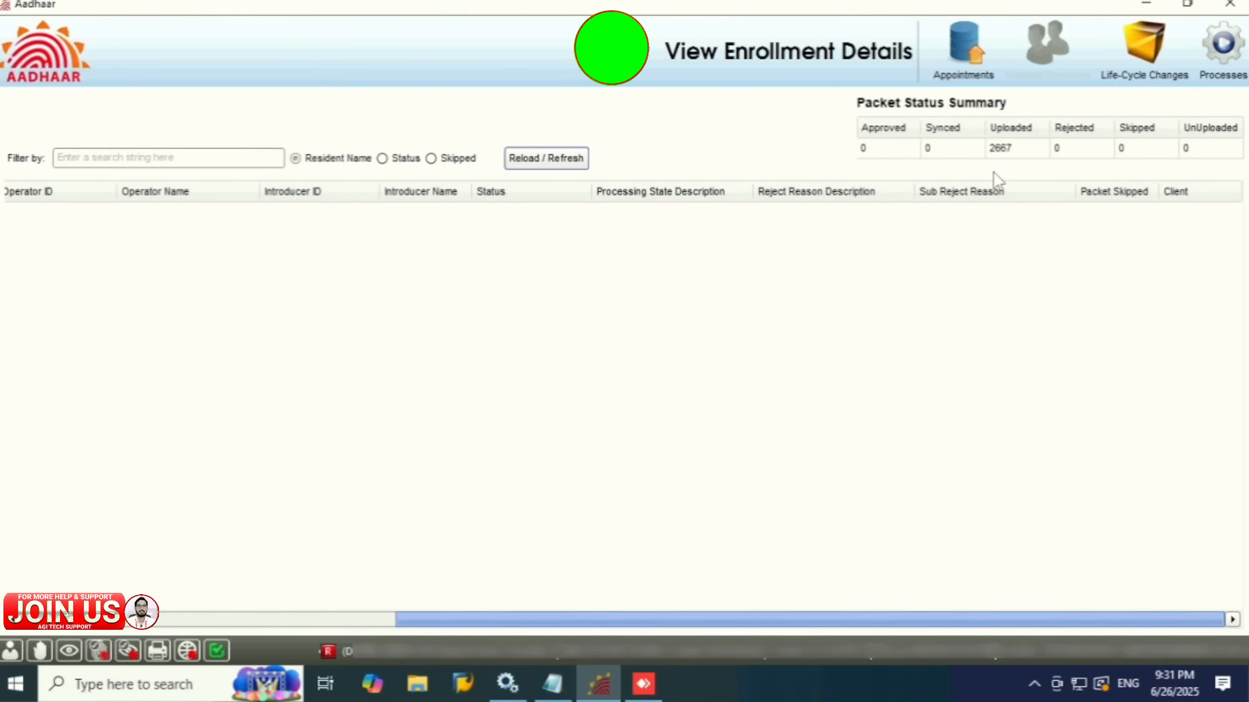